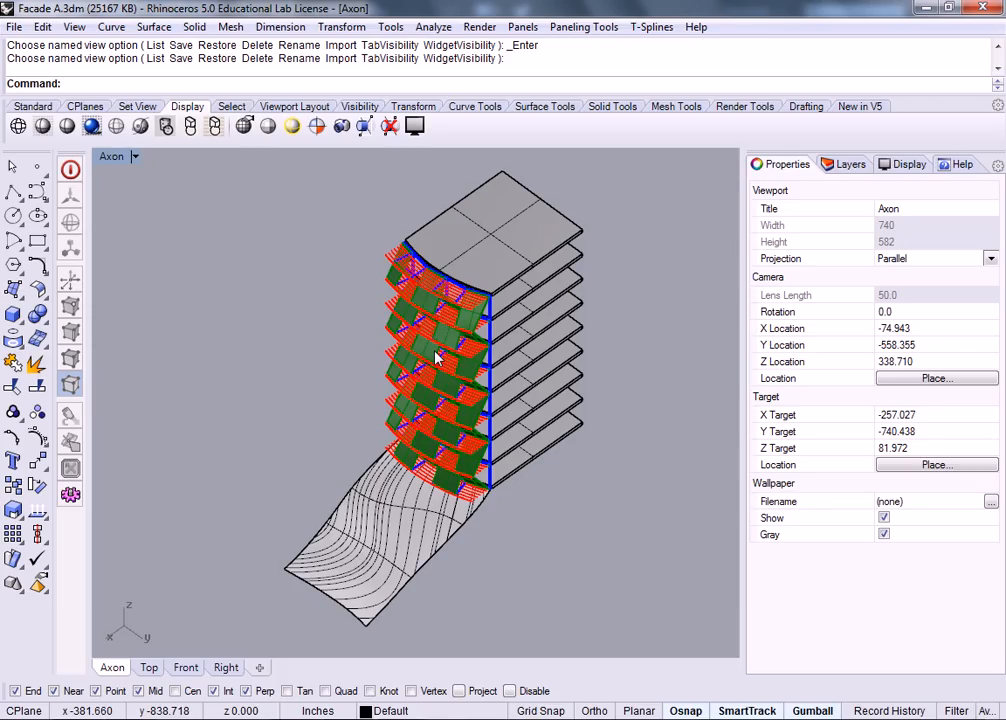
Step: Orbit and zoom around the tower to inspect the facade, side fins and slabs
{"action": "right_click_drag", "start_coordinate": [433, 405], "coordinate": [528, 393]}
{"action": "scroll", "coordinate": [430, 346], "scroll_direction": "up", "scroll_amount": 8}
{"action": "right_click_drag", "start_coordinate": [409, 341], "coordinate": [423, 436]}
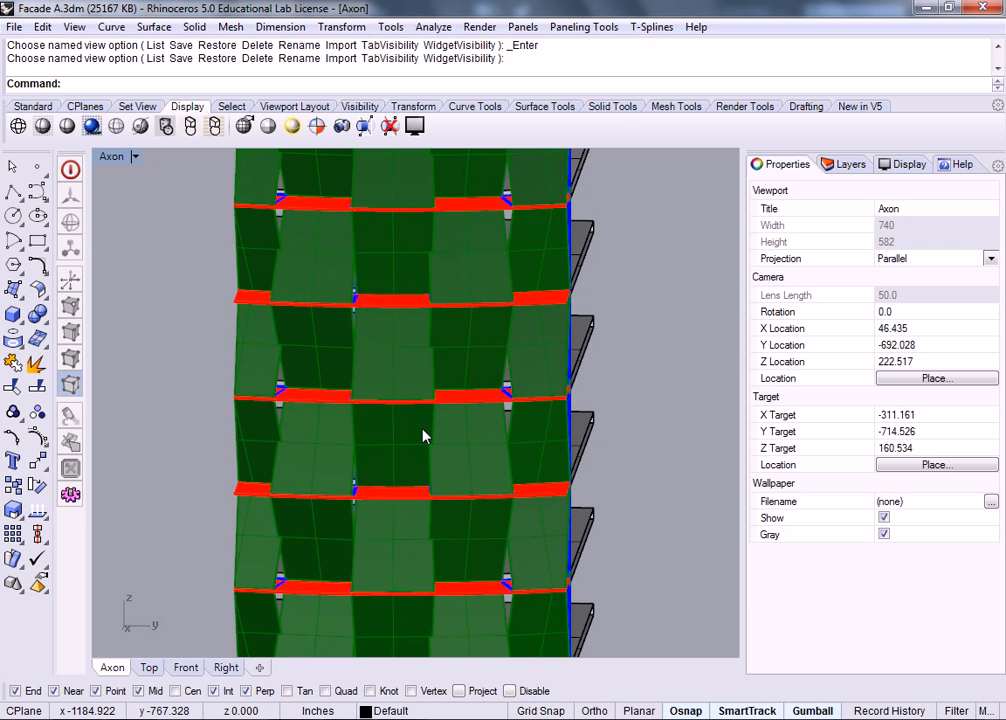
{"action": "right_click_drag", "start_coordinate": [447, 292], "coordinate": [285, 281]}
{"action": "scroll", "coordinate": [297, 271], "scroll_direction": "up", "scroll_amount": 4}
{"action": "right_click_drag", "start_coordinate": [388, 287], "coordinate": [284, 293]}
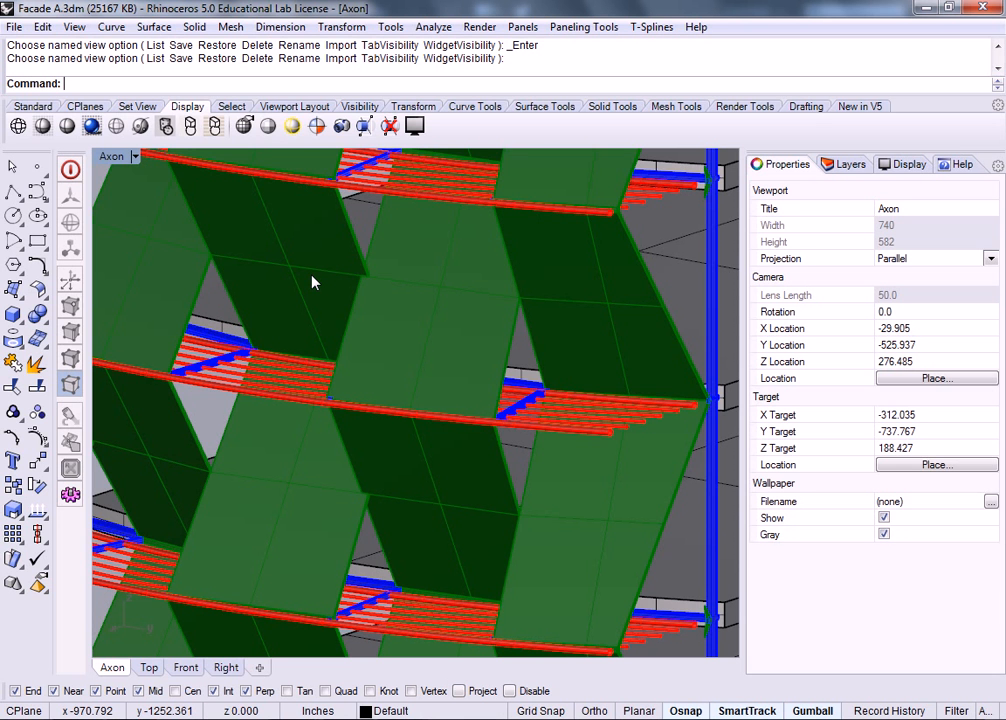
{"action": "scroll", "coordinate": [460, 341], "scroll_direction": "down", "scroll_amount": 3}
{"action": "right_click_drag", "start_coordinate": [460, 341], "coordinate": [460, 294]}
{"action": "scroll", "coordinate": [338, 293], "scroll_direction": "down", "scroll_amount": 3}
{"action": "scroll", "coordinate": [380, 318], "scroll_direction": "up", "scroll_amount": 5}
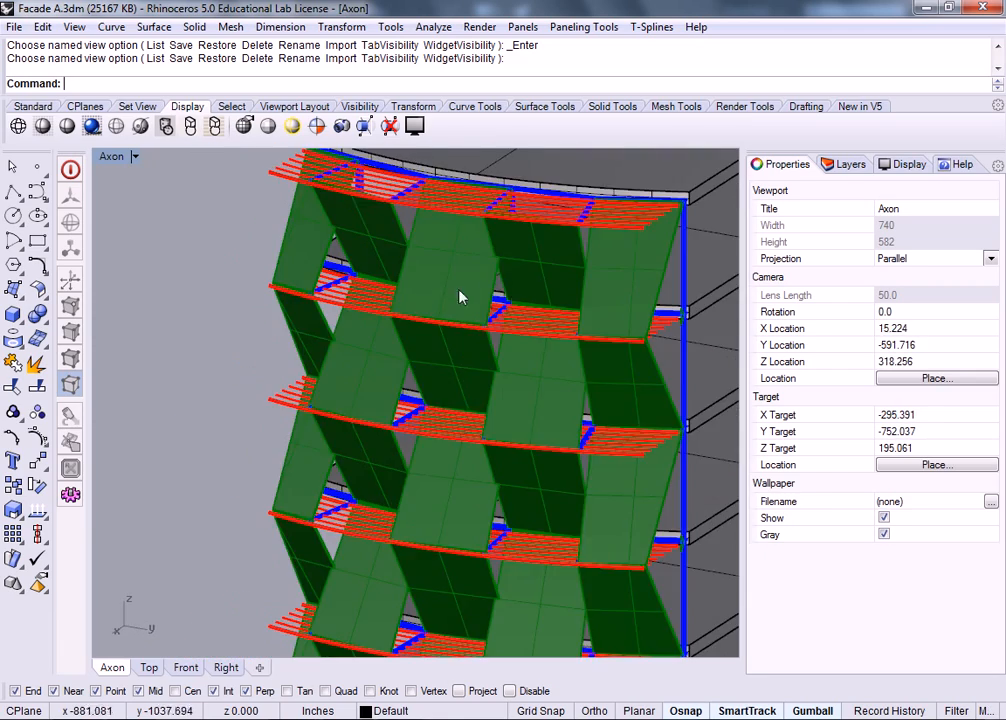
{"action": "right_click_drag", "start_coordinate": [642, 333], "coordinate": [521, 386]}
{"action": "right_click_drag", "start_coordinate": [432, 422], "coordinate": [528, 202], "text": "shift"}
{"action": "scroll", "coordinate": [466, 273], "scroll_direction": "up", "scroll_amount": 6}
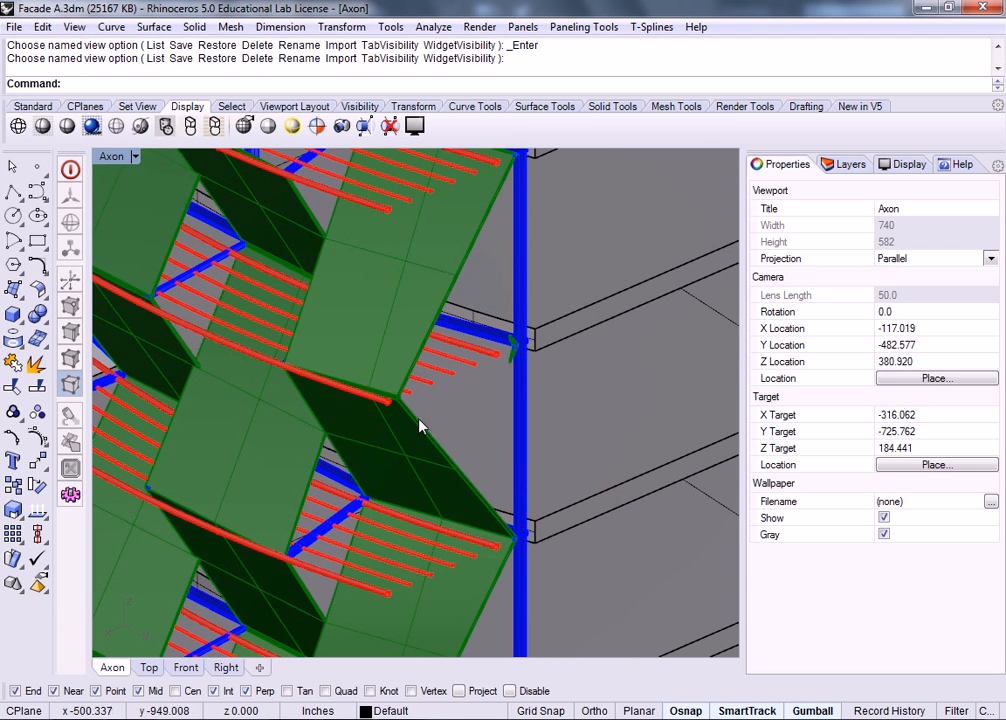
{"action": "scroll", "coordinate": [499, 389], "scroll_direction": "down", "scroll_amount": 5}
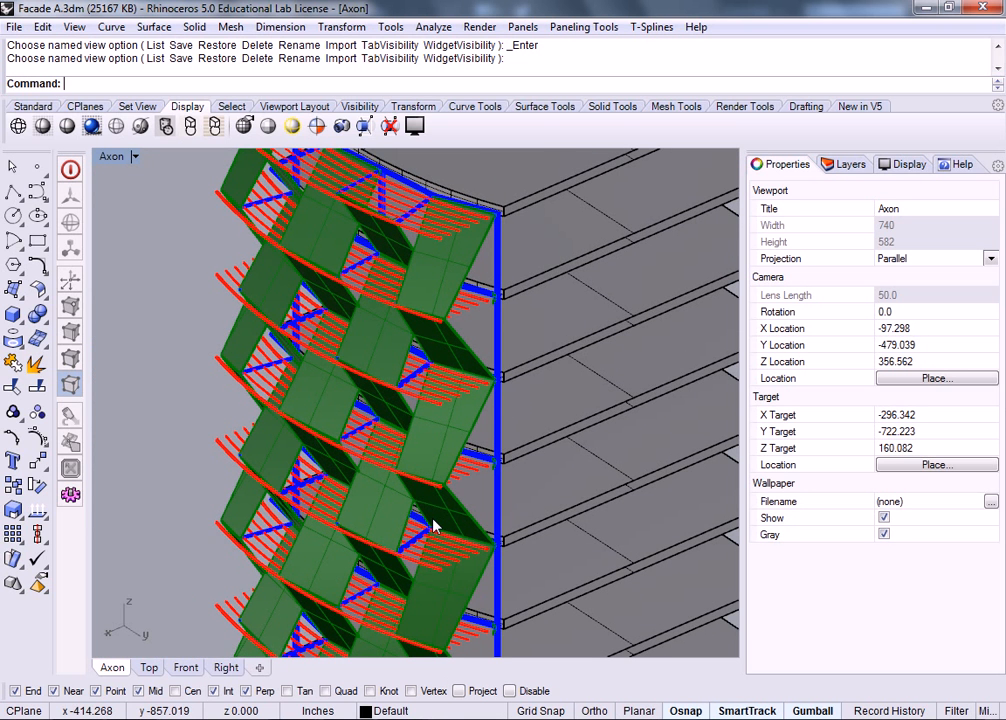
{"action": "scroll", "coordinate": [388, 320], "scroll_direction": "down", "scroll_amount": 2}
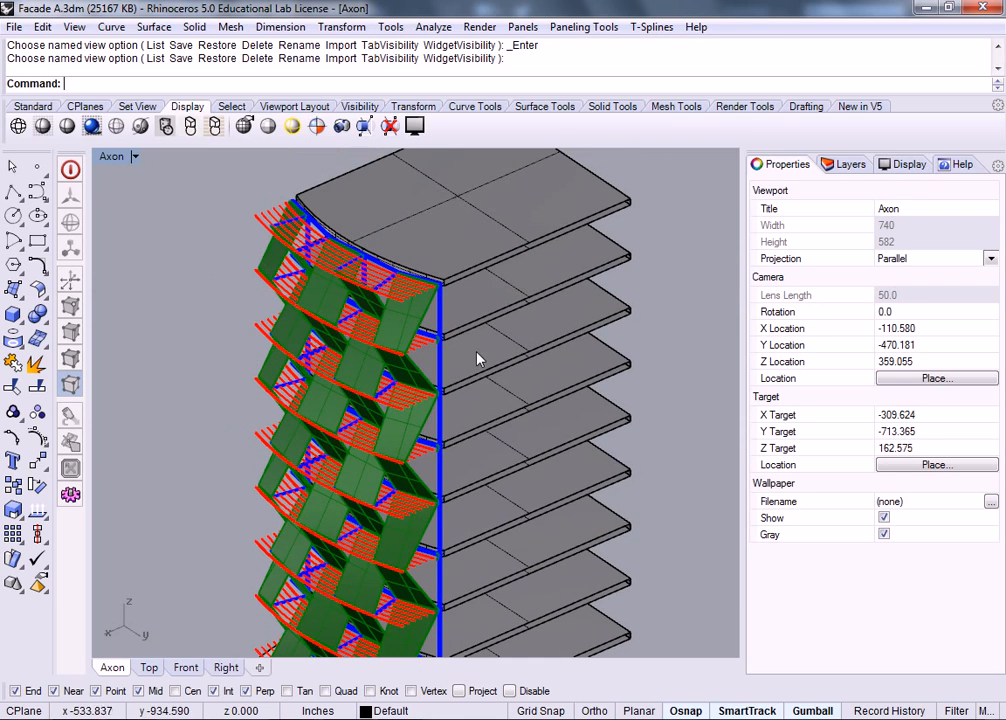
{"action": "right_click_drag", "start_coordinate": [397, 452], "coordinate": [312, 300]}
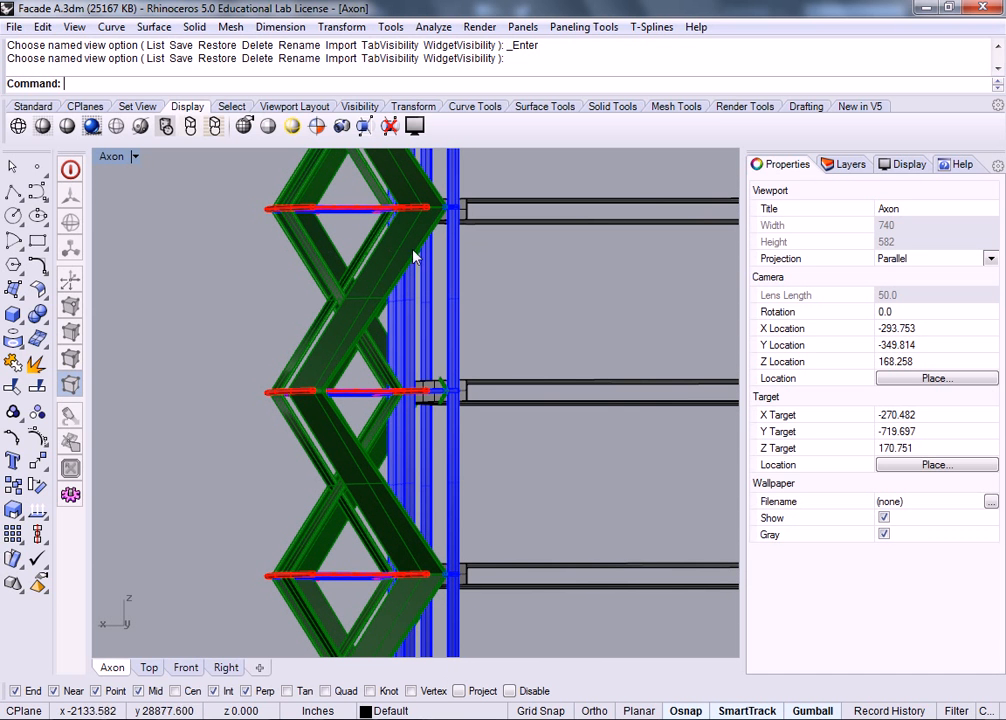
{"action": "scroll", "coordinate": [478, 280], "scroll_direction": "down", "scroll_amount": 3}
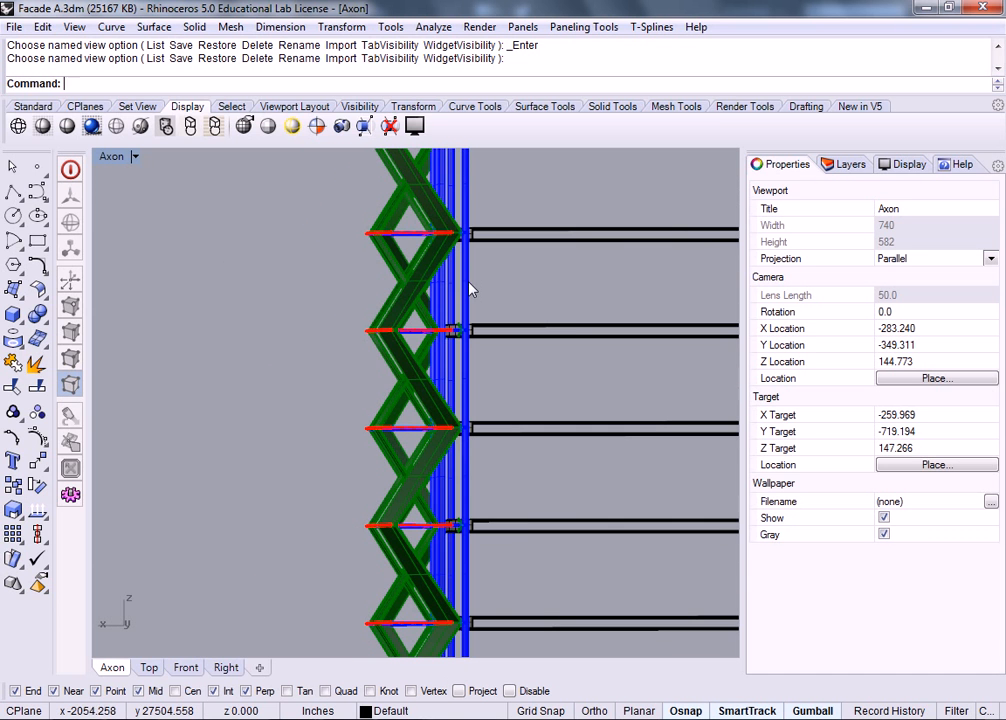
{"action": "right_click_drag", "start_coordinate": [477, 288], "coordinate": [517, 415]}
{"action": "scroll", "coordinate": [447, 322], "scroll_direction": "up", "scroll_amount": 5}
{"action": "mouse_move", "coordinate": [546, 368]}
{"action": "right_mouse_down"}
{"action": "mouse_move", "coordinate": [500, 356]}
{"action": "mouse_move", "coordinate": [548, 323]}
{"action": "mouse_move", "coordinate": [550, 292]}
{"action": "mouse_move", "coordinate": [523, 233]}
{"action": "mouse_move", "coordinate": [539, 209]}
{"action": "mouse_move", "coordinate": [555, 218]}
{"action": "mouse_move", "coordinate": [546, 415]}
{"action": "mouse_move", "coordinate": [532, 364]}
{"action": "right_mouse_up"}
{"action": "scroll", "coordinate": [530, 391], "scroll_direction": "up", "scroll_amount": 4}
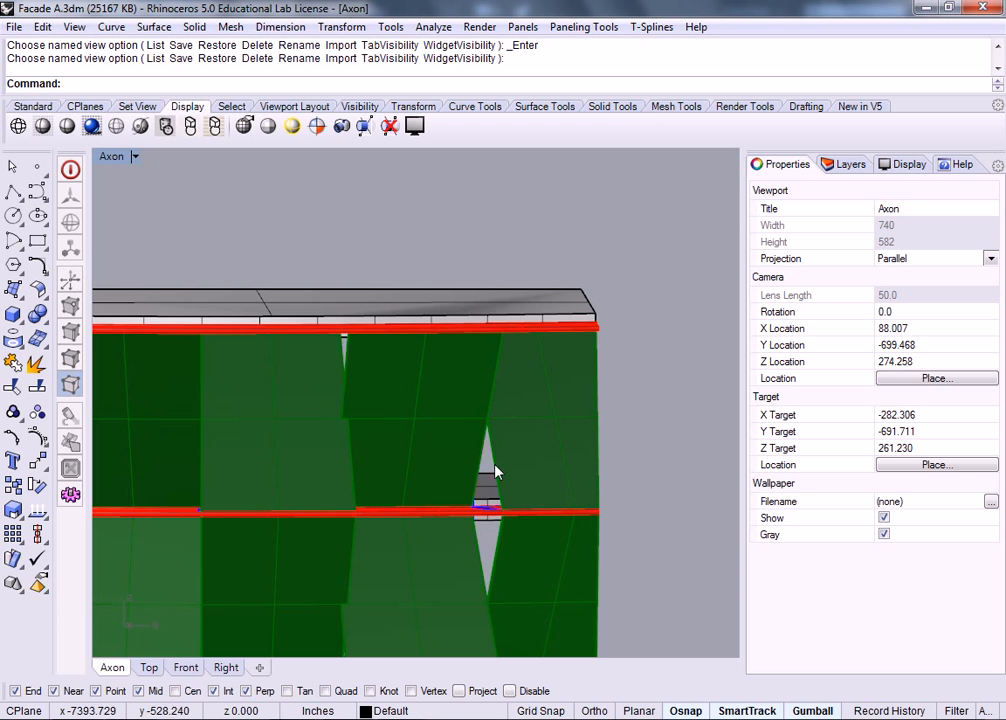
{"action": "scroll", "coordinate": [507, 422], "scroll_direction": "down", "scroll_amount": 4}
{"action": "right_click_drag", "start_coordinate": [525, 411], "coordinate": [537, 440]}
{"action": "scroll", "coordinate": [418, 310], "scroll_direction": "down", "scroll_amount": 3}
{"action": "right_click_drag", "start_coordinate": [418, 310], "coordinate": [573, 462]}
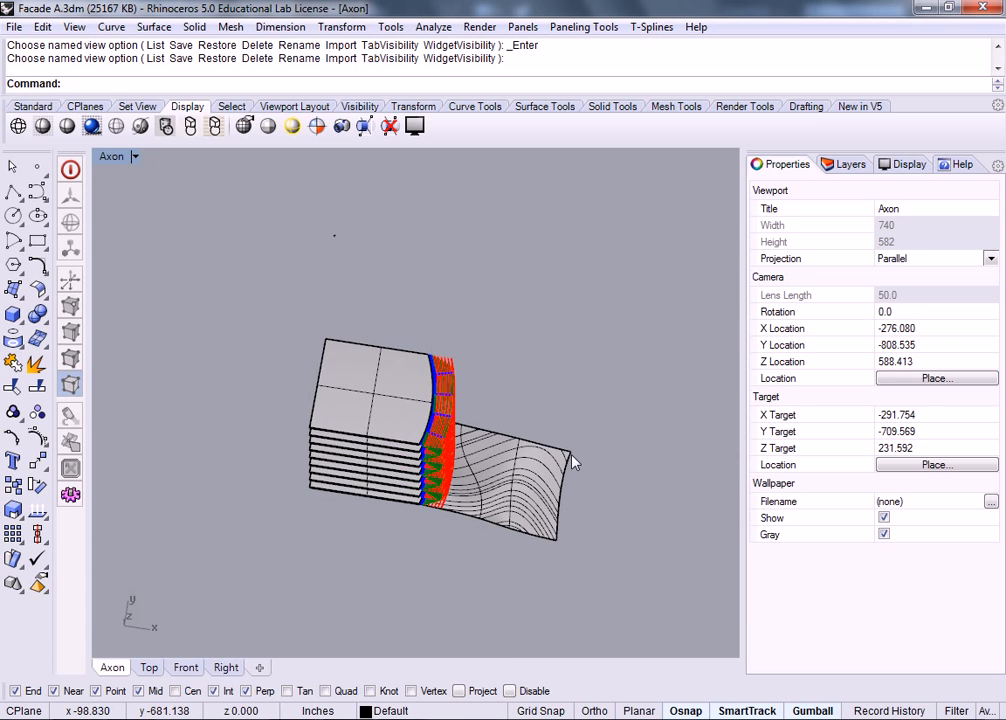
Step: Create a cut plane across all the tower geometry between two picked points
{"action": "type", "text": "Plane"}
{"action": "key", "text": "Return"}
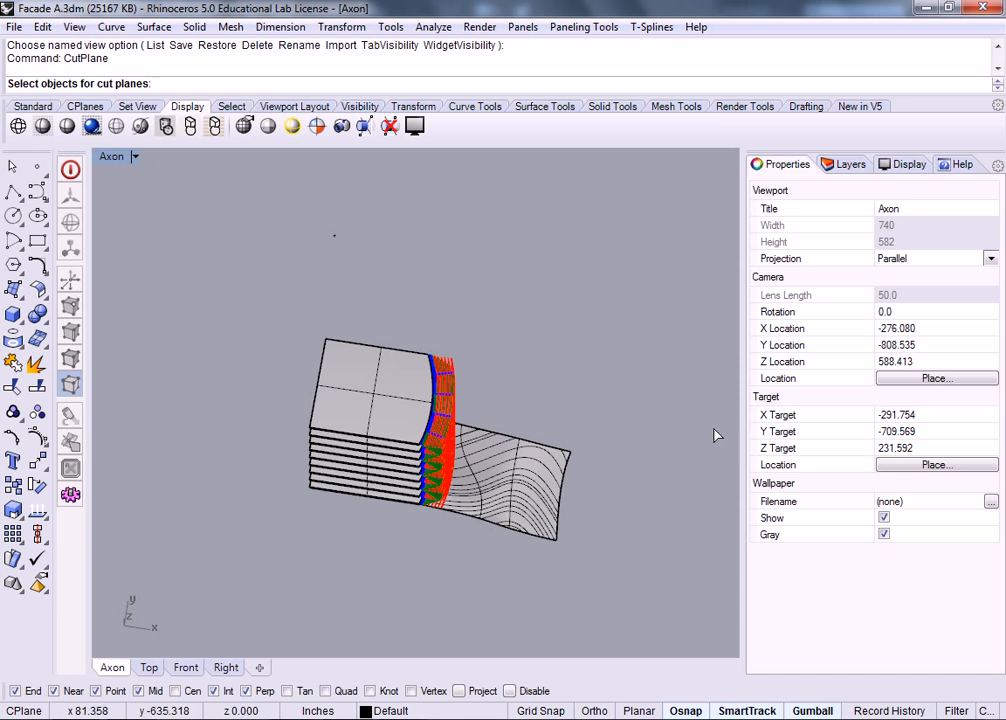
{"action": "left_click_drag", "start_coordinate": [228, 524], "coordinate": [226, 523]}
{"action": "key", "text": "Return"}
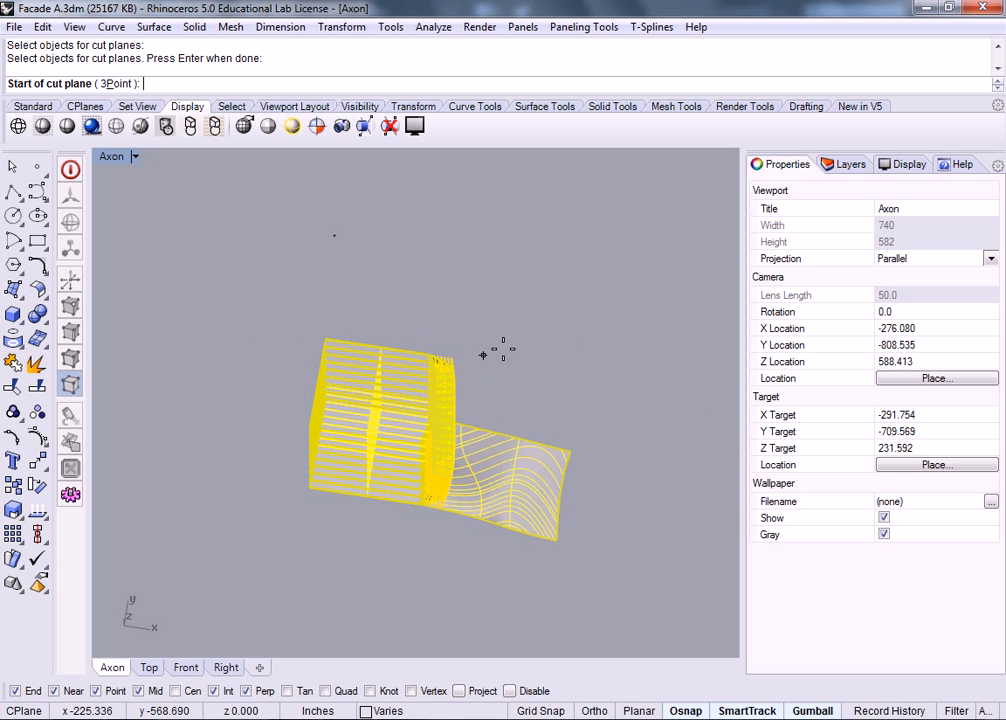
{"action": "right_click_drag", "start_coordinate": [499, 348], "coordinate": [524, 424]}
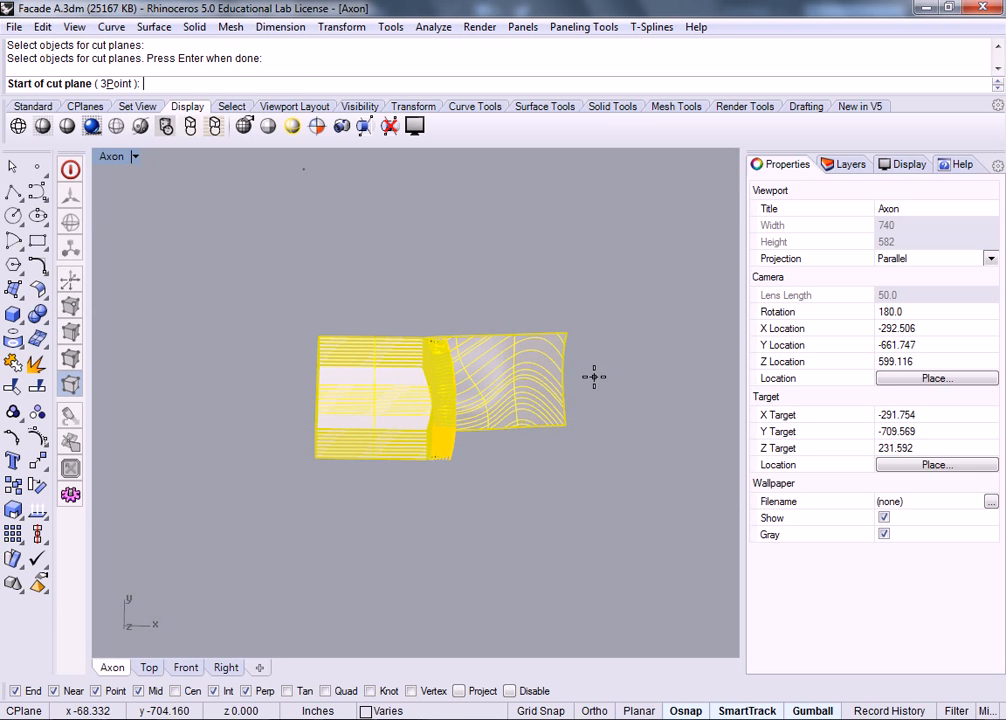
{"action": "left_click", "coordinate": [594, 377]}
{"action": "left_click", "coordinate": [260, 373]}
{"action": "right_click_drag", "start_coordinate": [494, 348], "coordinate": [290, 265]}
{"action": "left_click", "coordinate": [12, 168]}
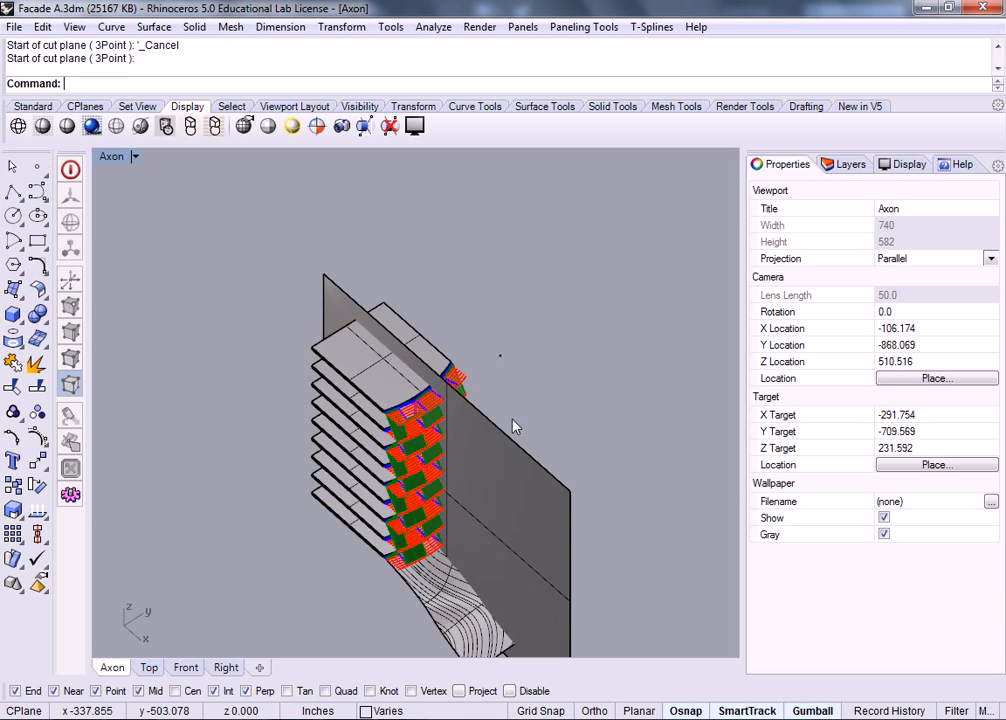
Step: Slide the cut plane sideways with its gumball into position across the facade
{"action": "right_click_drag", "start_coordinate": [616, 438], "coordinate": [456, 370]}
{"action": "scroll", "coordinate": [402, 416], "scroll_direction": "up", "scroll_amount": 6}
{"action": "left_click", "coordinate": [391, 402]}
{"action": "scroll", "coordinate": [455, 361], "scroll_direction": "up", "scroll_amount": 8}
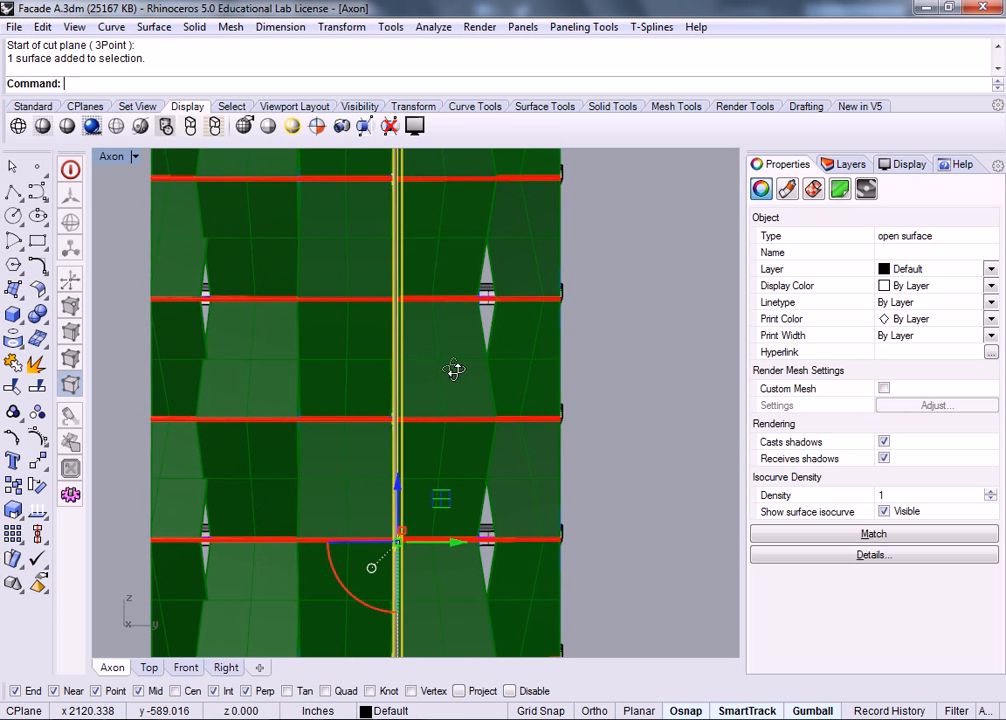
{"action": "left_click_drag", "start_coordinate": [455, 547], "coordinate": [541, 547]}
{"action": "right_click_drag", "start_coordinate": [579, 391], "coordinate": [505, 440]}
{"action": "right_click_drag", "start_coordinate": [461, 286], "coordinate": [578, 487]}
{"action": "left_click_drag", "start_coordinate": [573, 498], "coordinate": [577, 502]}
{"action": "right_click_drag", "start_coordinate": [579, 464], "coordinate": [480, 345]}
Step: Maximize the Top view and try trimming the tower at the cut line, then cancel
{"action": "double_click", "coordinate": [110, 156]}
{"action": "double_click", "coordinate": [110, 160]}
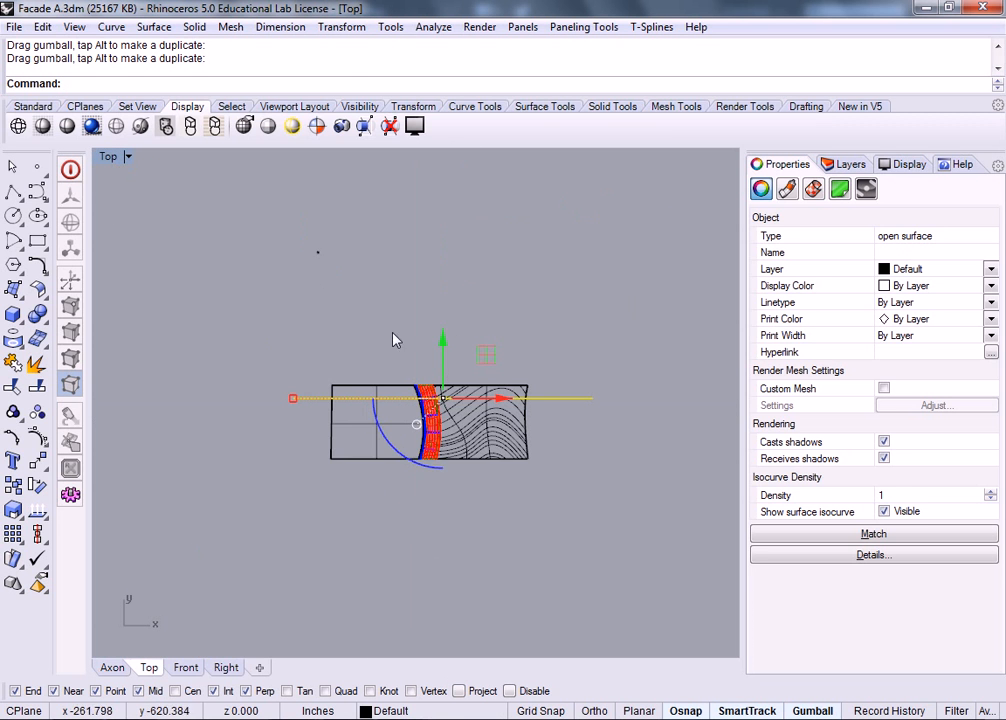
{"action": "scroll", "coordinate": [568, 413], "scroll_direction": "up", "scroll_amount": 3}
{"action": "key", "text": "Escape"}
{"action": "type", "text": "Trim"}
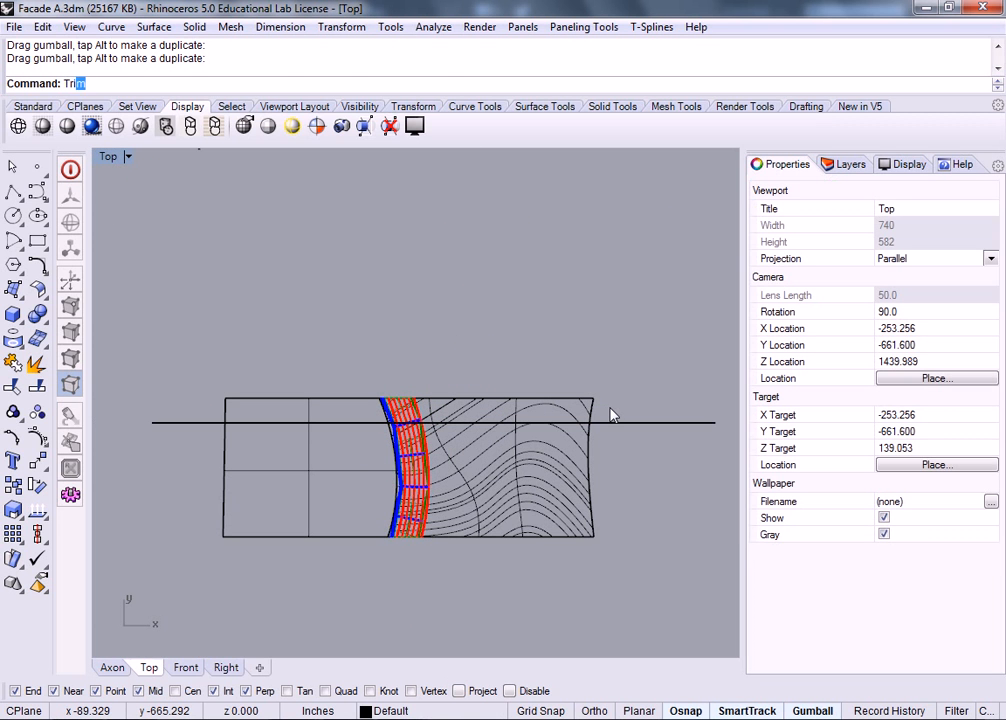
{"action": "key", "text": "Return"}
{"action": "left_click", "coordinate": [641, 420]}
{"action": "key", "text": "Return"}
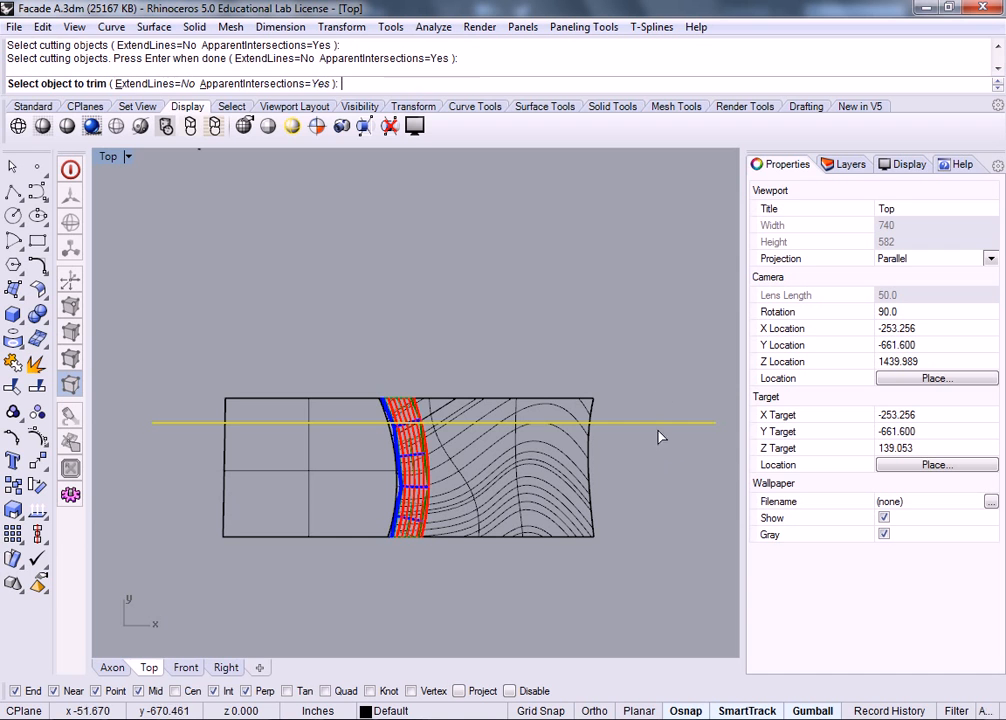
{"action": "left_click", "coordinate": [169, 424]}
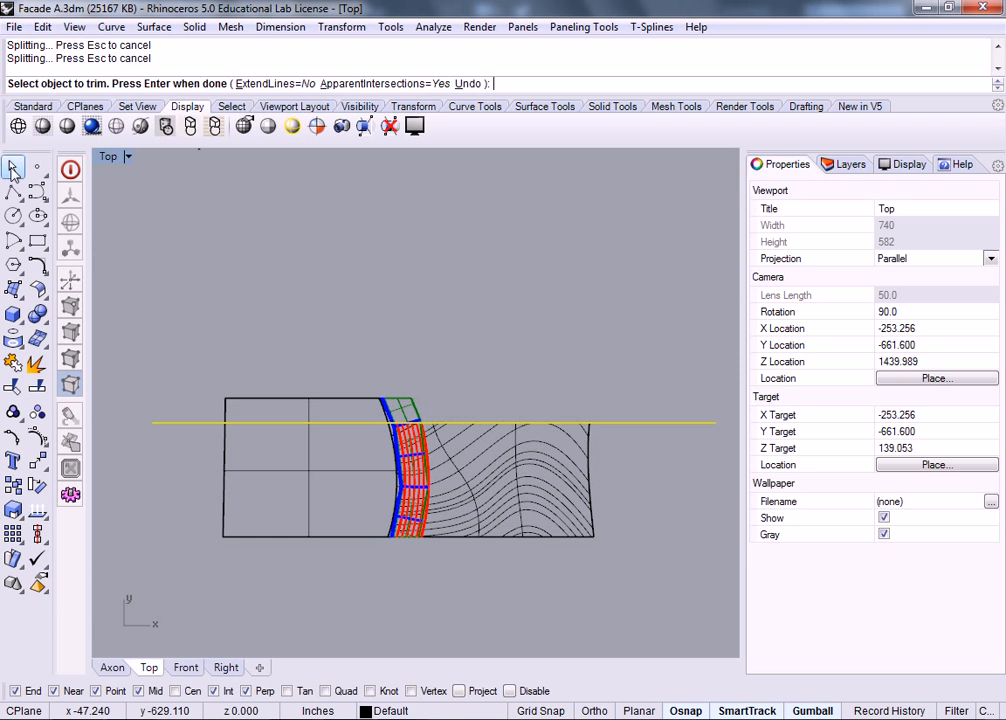
{"action": "left_click", "coordinate": [12, 170]}
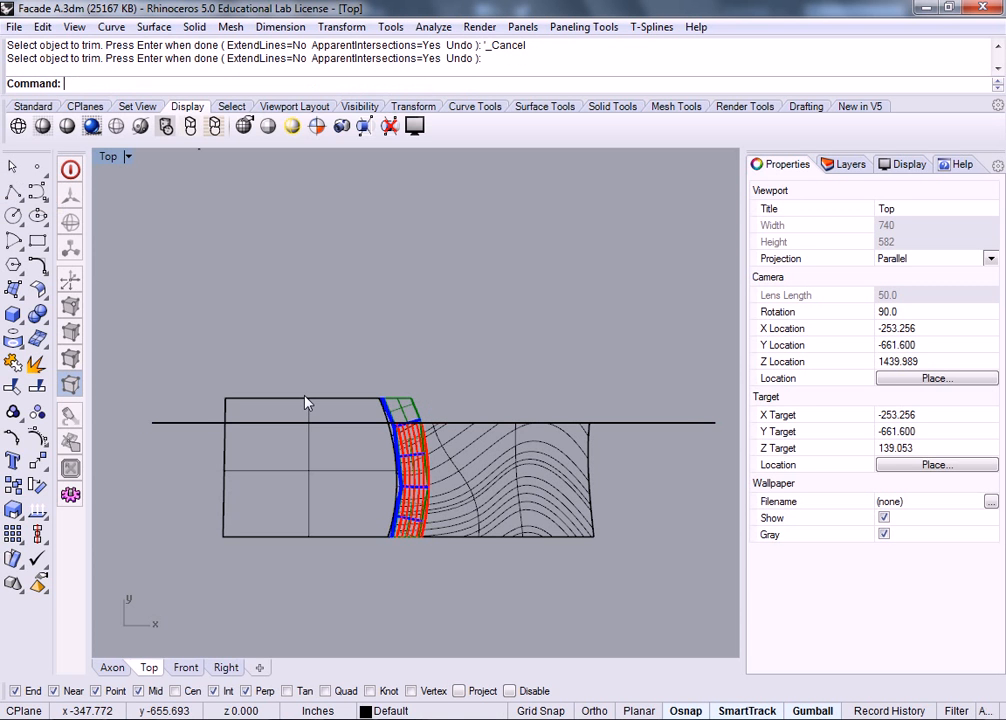
Step: Trim the second polysurface away above the horizontal cut line
{"action": "left_click", "coordinate": [330, 422]}
{"action": "left_click", "coordinate": [358, 456]}
{"action": "type", "text": "Trim"}
{"action": "key", "text": "Return"}
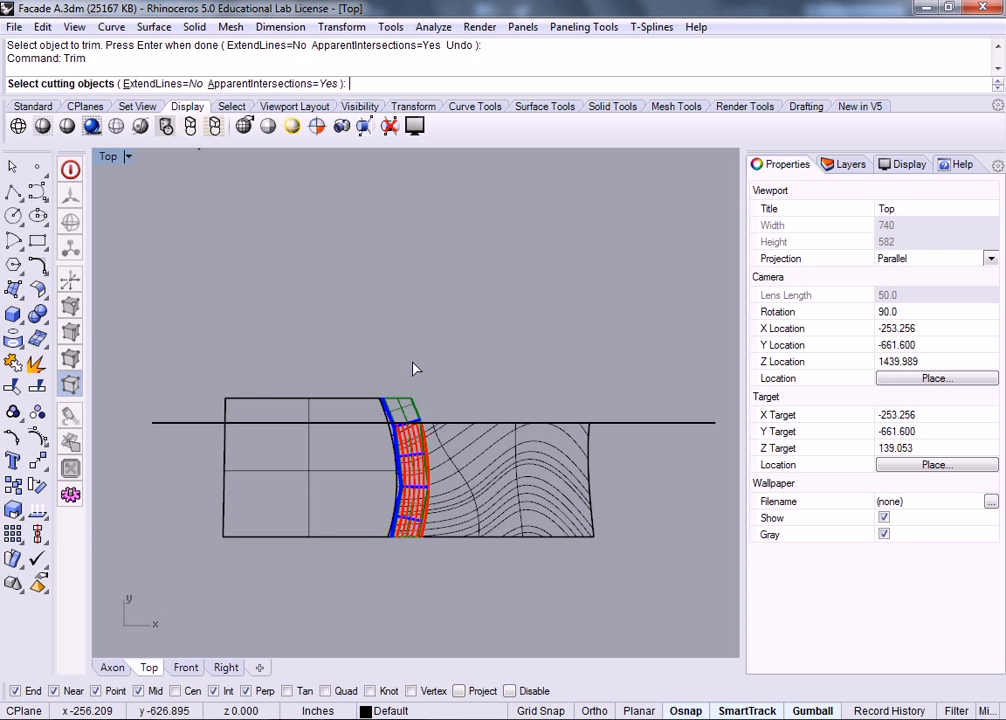
{"action": "left_click", "coordinate": [225, 422]}
{"action": "right_click_drag", "start_coordinate": [262, 390], "coordinate": [269, 388]}
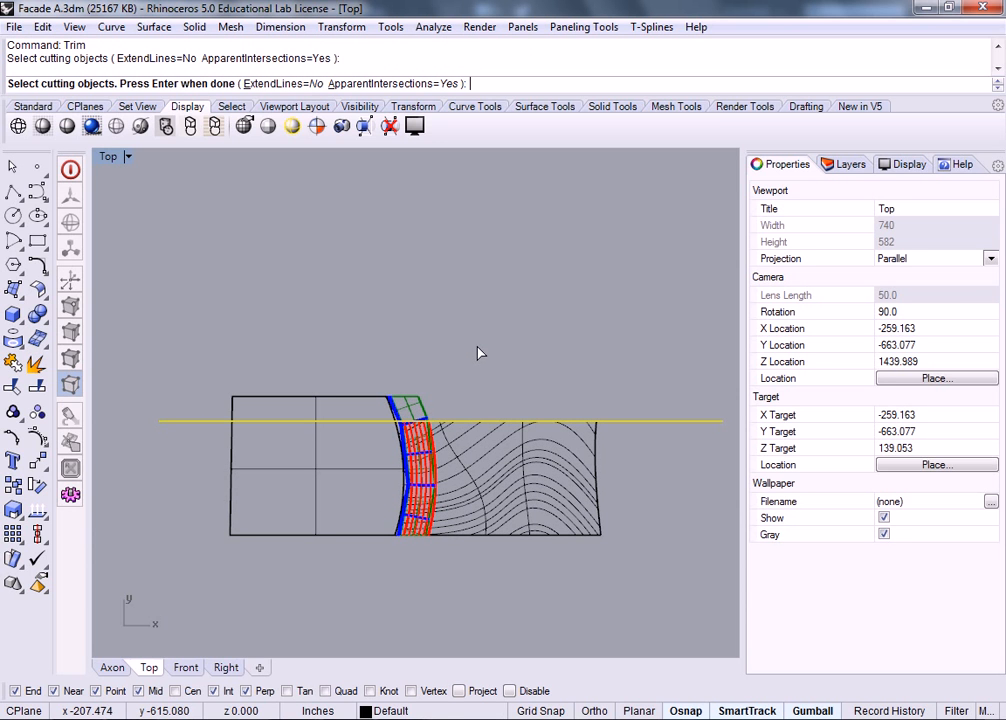
{"action": "key", "text": "Return"}
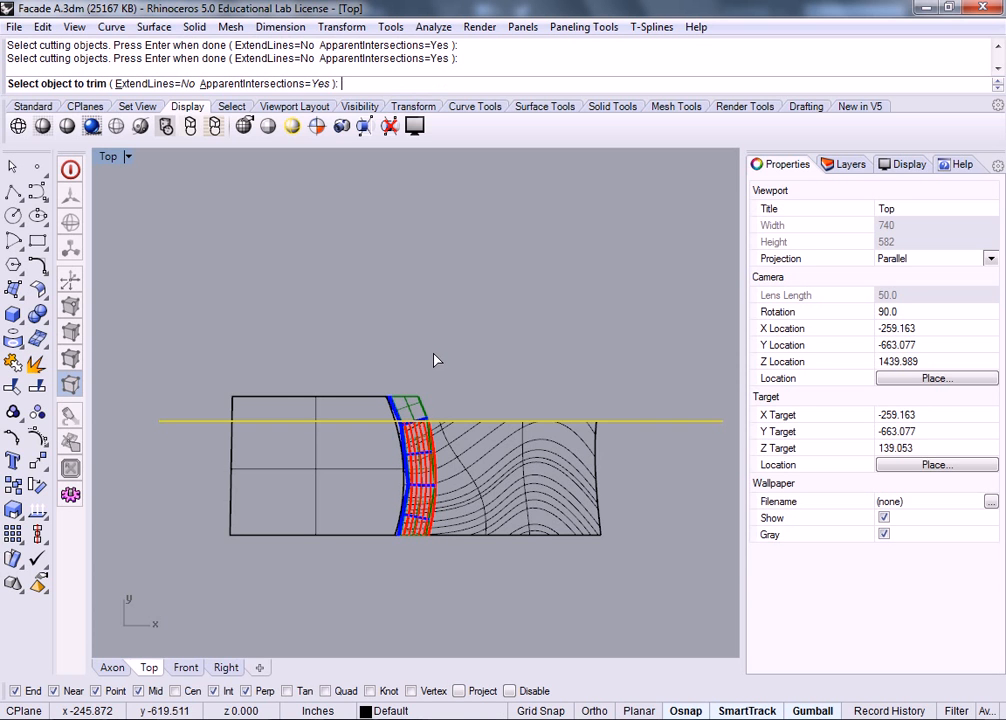
{"action": "left_click", "coordinate": [145, 421]}
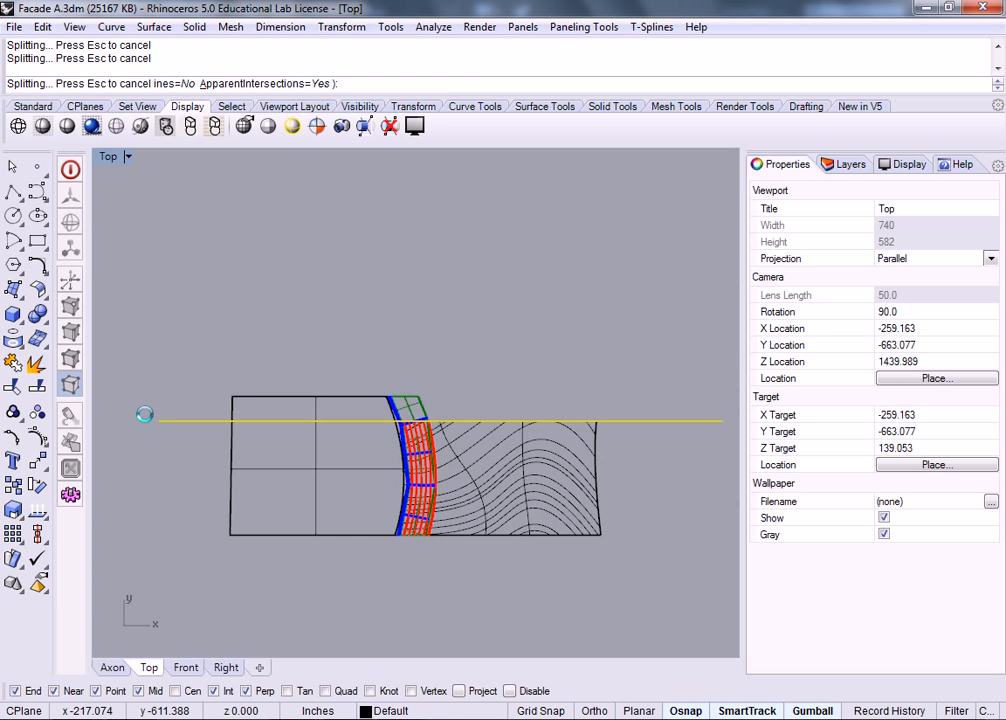
{"action": "key", "text": "Return"}
Step: Delete the small leftover pieces and the cut plane surface
{"action": "left_click", "coordinate": [424, 385]}
{"action": "key", "text": "Delete"}
{"action": "right_click_drag", "start_coordinate": [619, 388], "coordinate": [541, 388]}
{"action": "left_click", "coordinate": [552, 419]}
{"action": "key", "text": "Delete"}
Step: Maximize the Axon viewport and orbit around the trimmed tower
{"action": "double_click", "coordinate": [107, 158]}
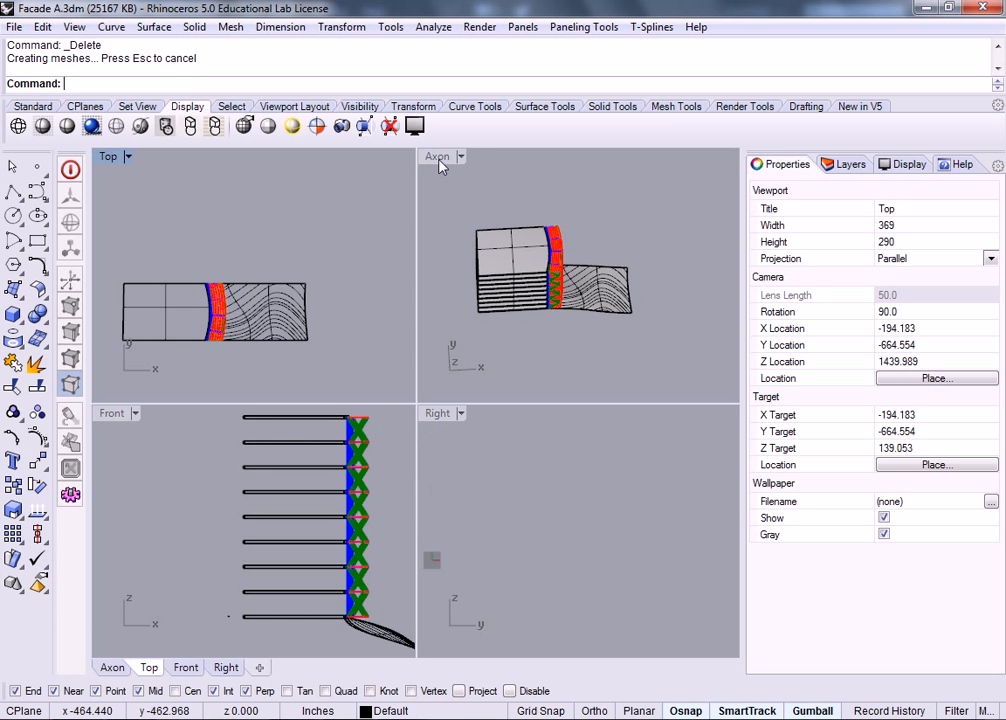
{"action": "double_click", "coordinate": [441, 160]}
{"action": "right_click_drag", "start_coordinate": [580, 366], "coordinate": [519, 415]}
{"action": "scroll", "coordinate": [500, 380], "scroll_direction": "up", "scroll_amount": 5}
{"action": "scroll", "coordinate": [520, 394], "scroll_direction": "up", "scroll_amount": 4}
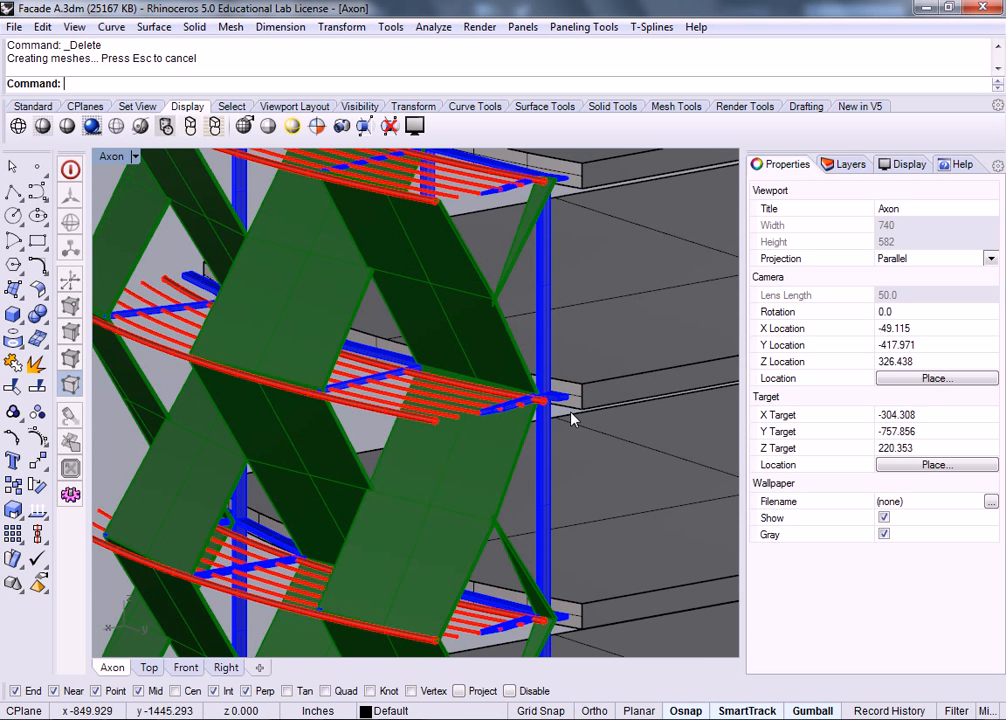
{"action": "scroll", "coordinate": [570, 412], "scroll_direction": "down", "scroll_amount": 8}
{"action": "right_click_drag", "start_coordinate": [517, 304], "coordinate": [546, 353]}
Step: Set the viewport to the saved Axon view and restore the four-viewport layout
{"action": "left_click", "coordinate": [134, 156]}
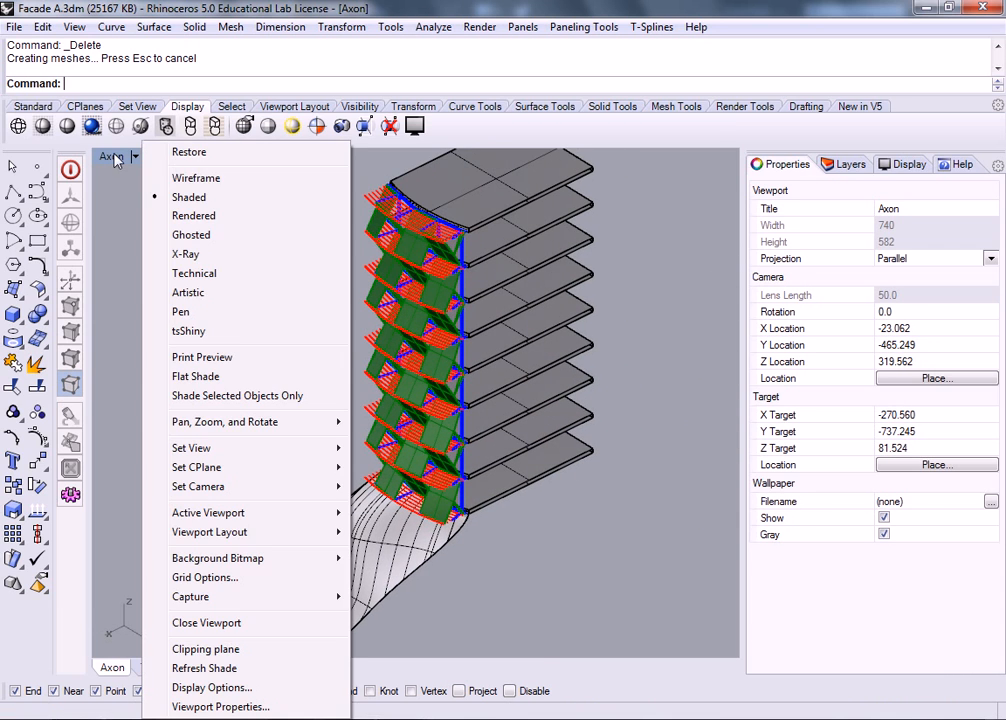
{"action": "mouse_move", "coordinate": [247, 455]}
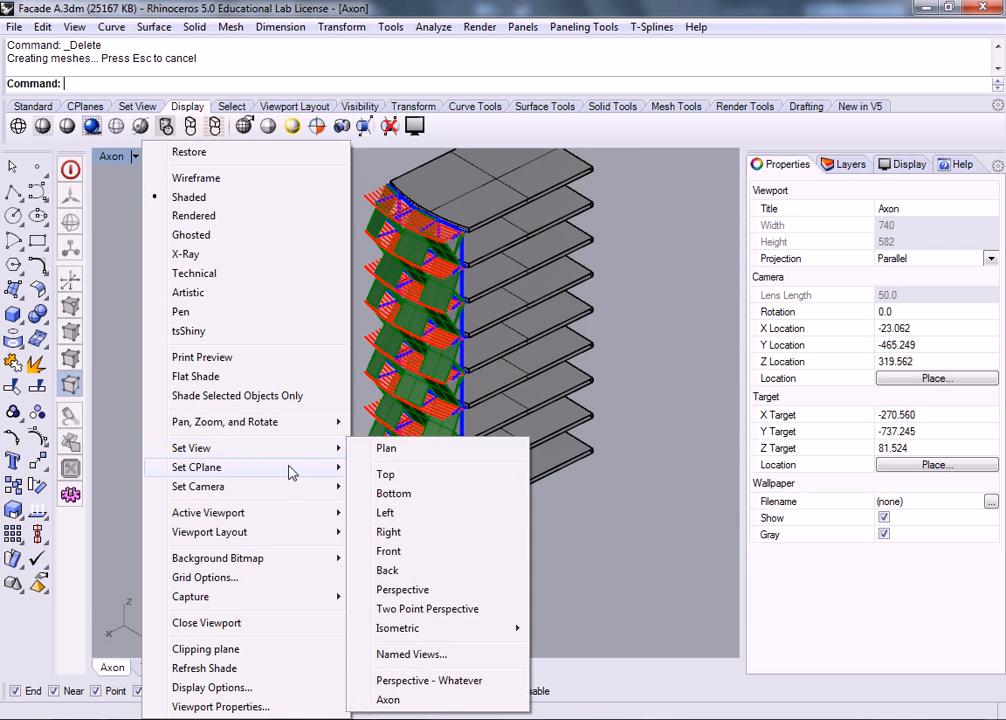
{"action": "mouse_move", "coordinate": [318, 454]}
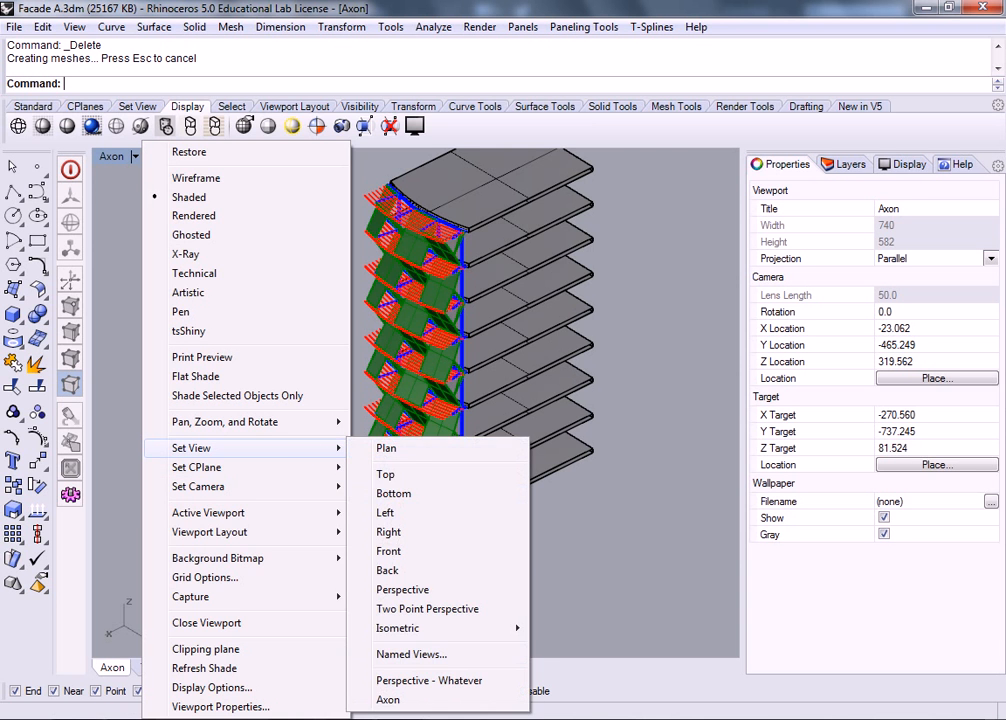
{"action": "left_click", "coordinate": [418, 704]}
{"action": "double_click", "coordinate": [115, 157]}
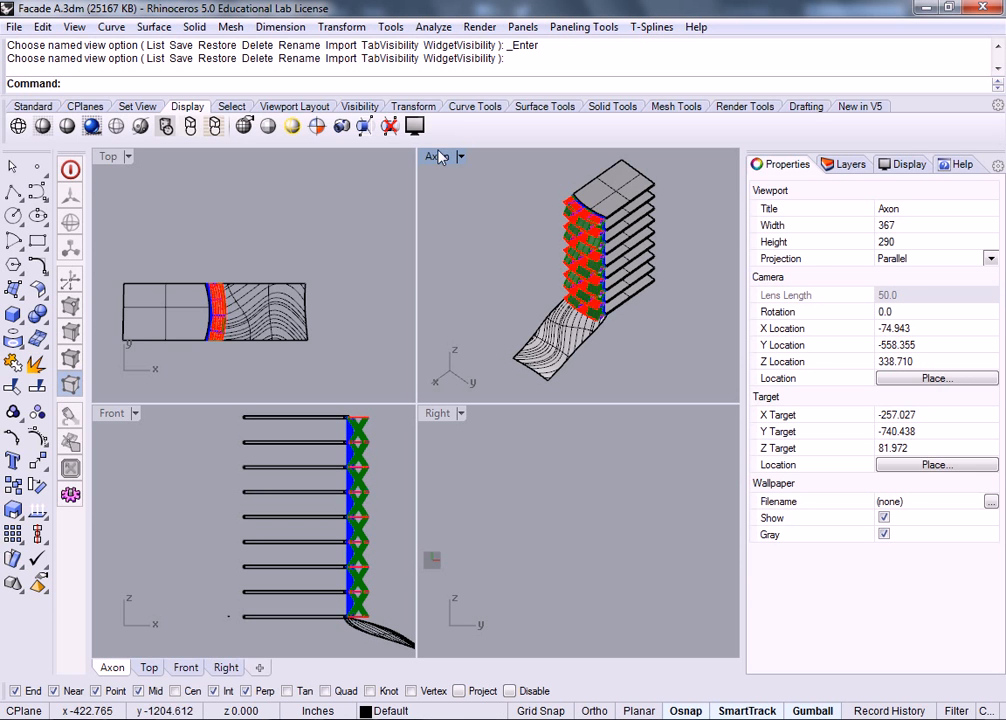
{"action": "right_click_drag", "start_coordinate": [188, 245], "coordinate": [225, 197]}
Step: Zoom out the Top view so the whole facade plan fits
{"action": "scroll", "coordinate": [298, 306], "scroll_direction": "down", "scroll_amount": 2}
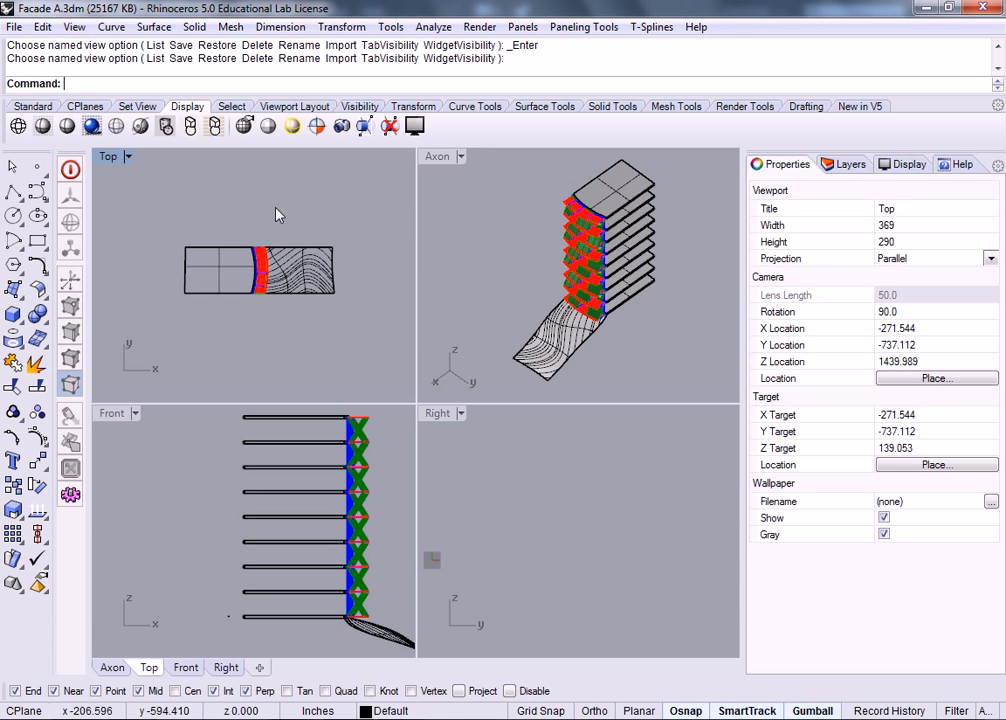
Step: Run Section on all the facade objects selected by window
{"action": "type", "text": "Section"}
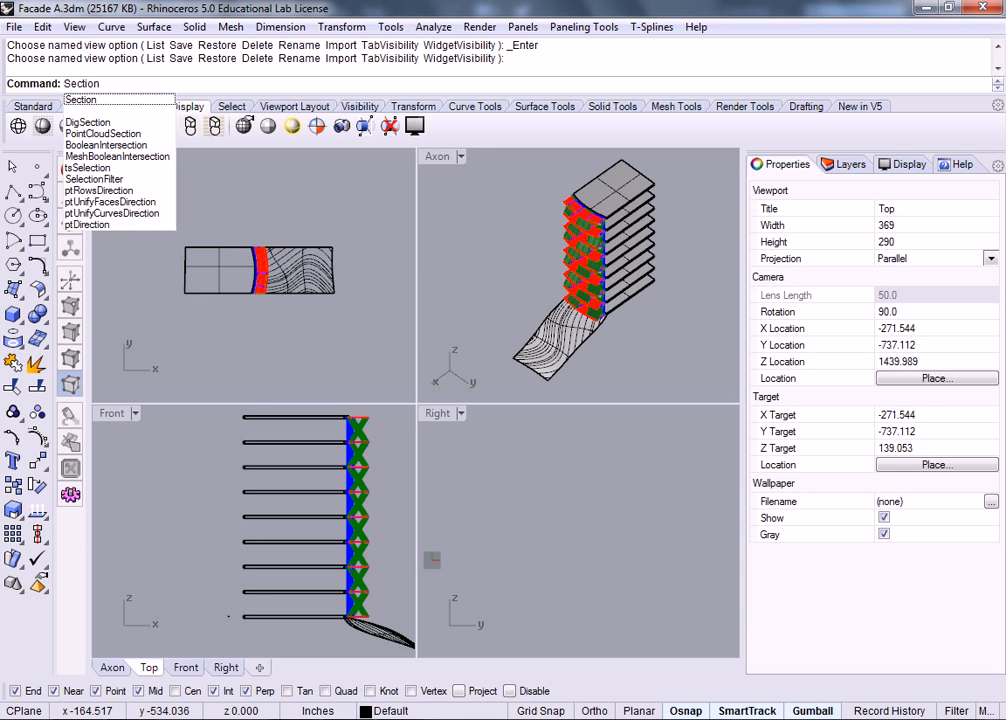
{"action": "key", "text": "Return"}
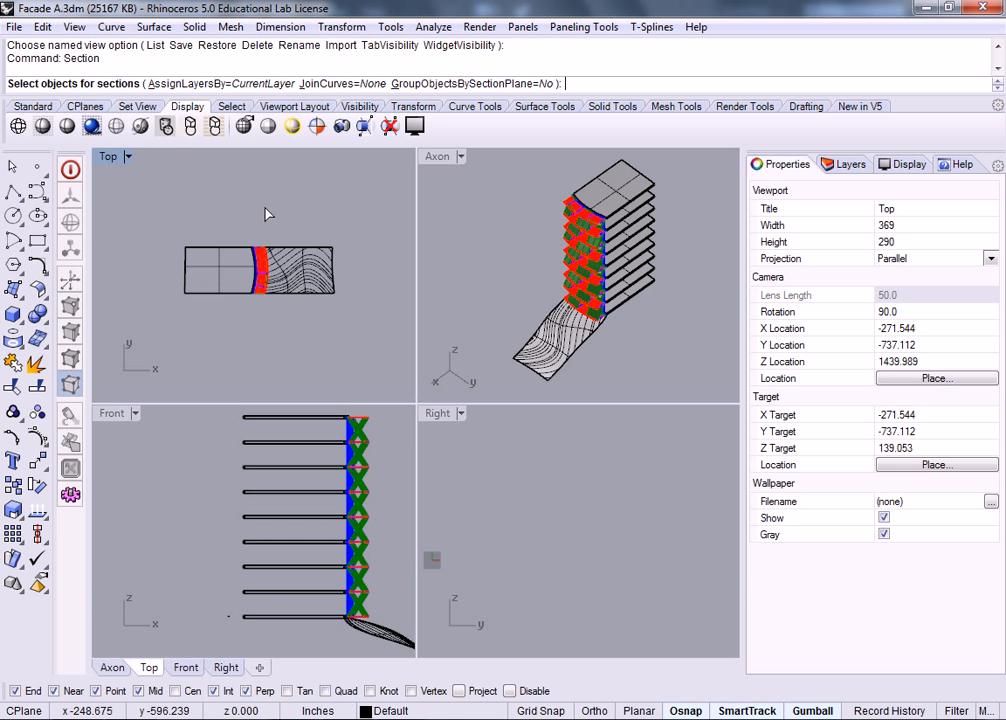
{"action": "left_click_drag", "start_coordinate": [380, 208], "coordinate": [140, 319]}
{"action": "key", "text": "Return"}
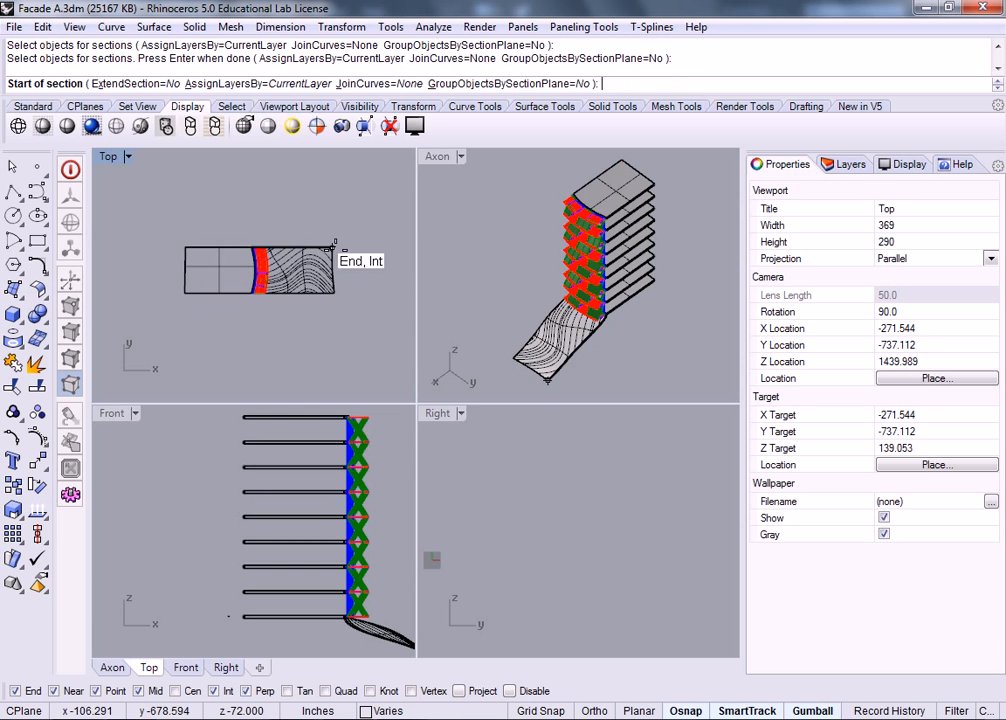
Step: Cut the section along the plan's top edge from the top-left to top-right corner
{"action": "scroll", "coordinate": [254, 186], "scroll_direction": "up", "scroll_amount": 7}
{"action": "scroll", "coordinate": [261, 224], "scroll_direction": "down", "scroll_amount": 3}
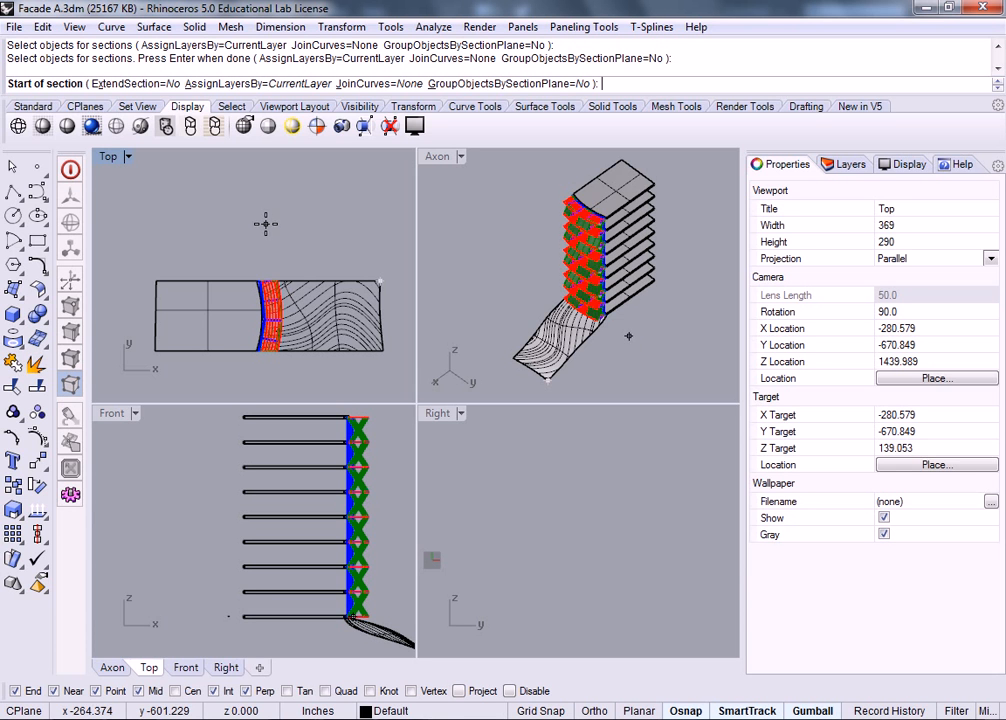
{"action": "left_click", "coordinate": [157, 277]}
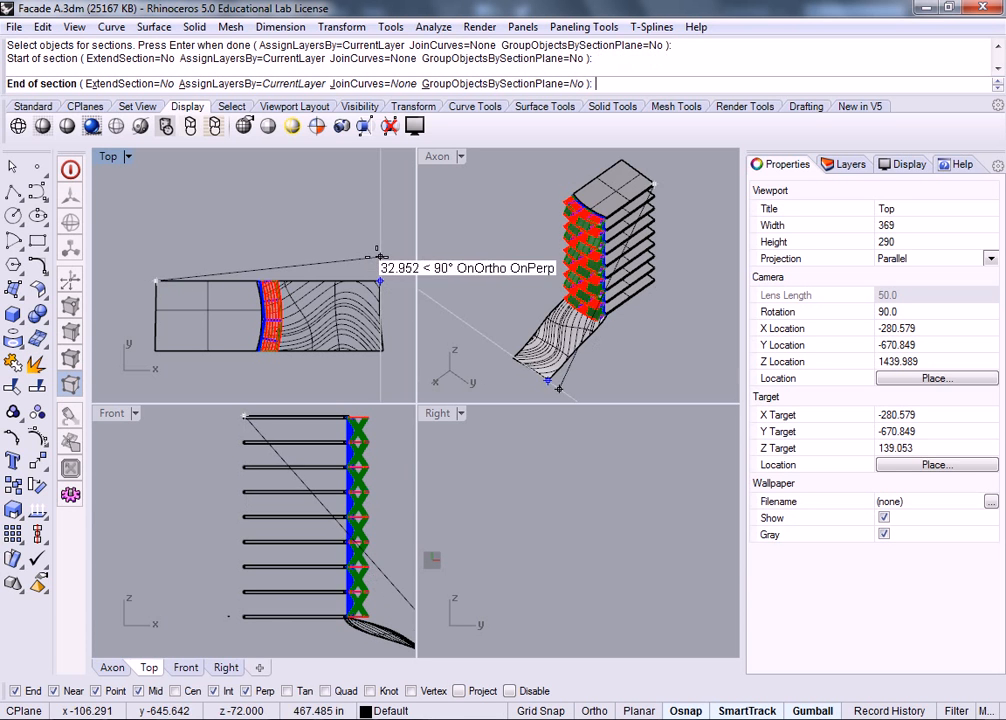
{"action": "scroll", "coordinate": [380, 257], "scroll_direction": "up", "scroll_amount": 3}
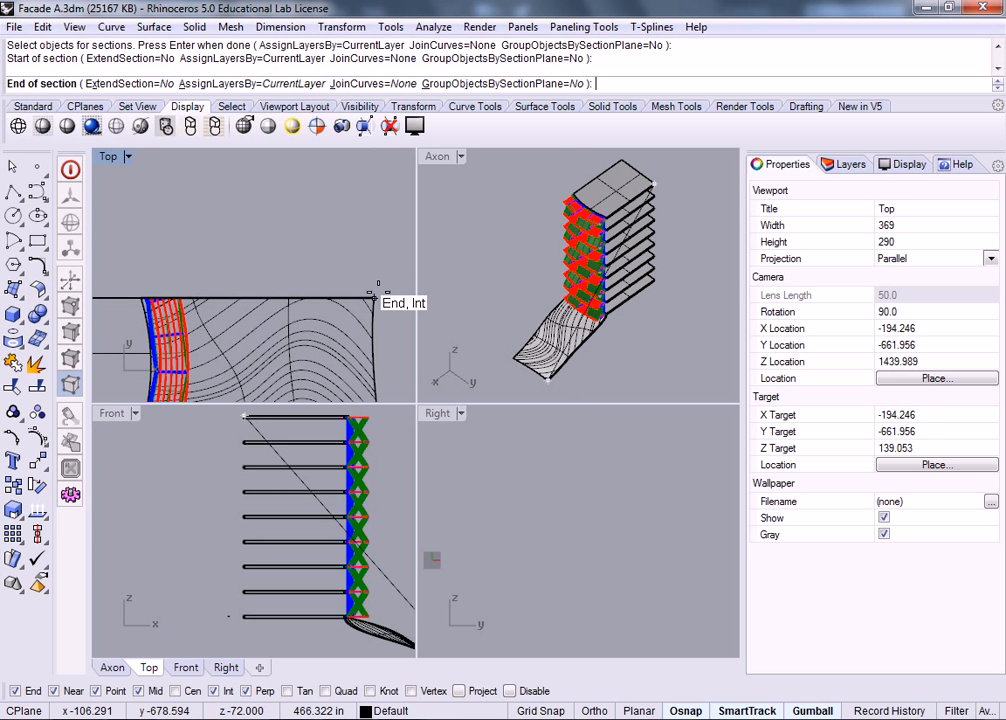
{"action": "left_click", "coordinate": [376, 298]}
{"action": "scroll", "coordinate": [685, 293], "scroll_direction": "up", "scroll_amount": 2}
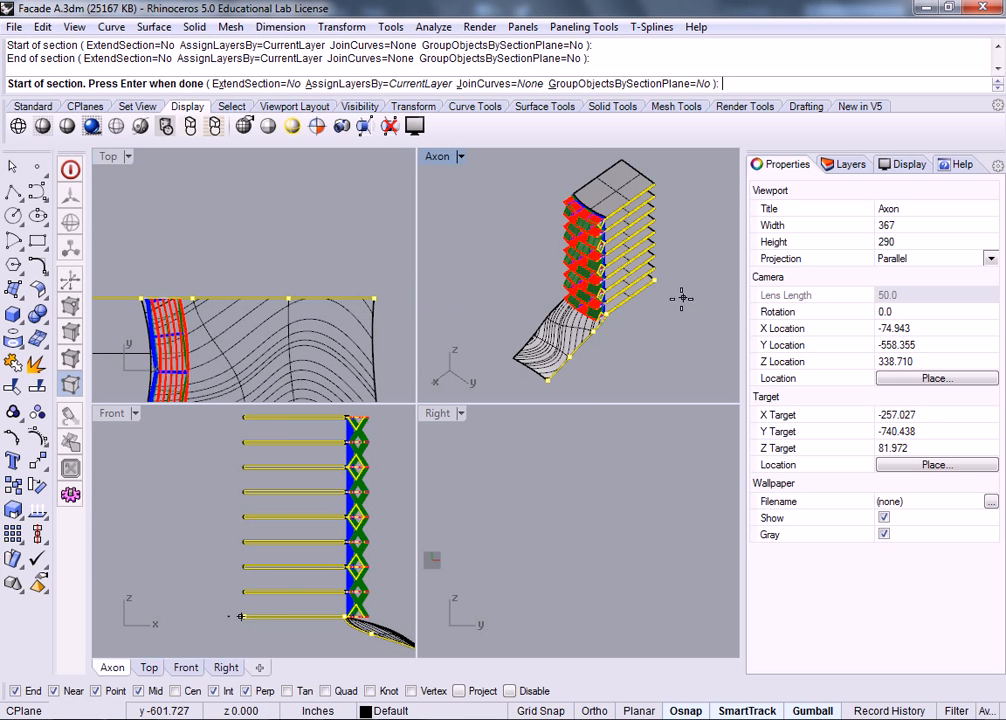
{"action": "scroll", "coordinate": [590, 186], "scroll_direction": "up", "scroll_amount": 3}
{"action": "scroll", "coordinate": [591, 187], "scroll_direction": "up", "scroll_amount": 3}
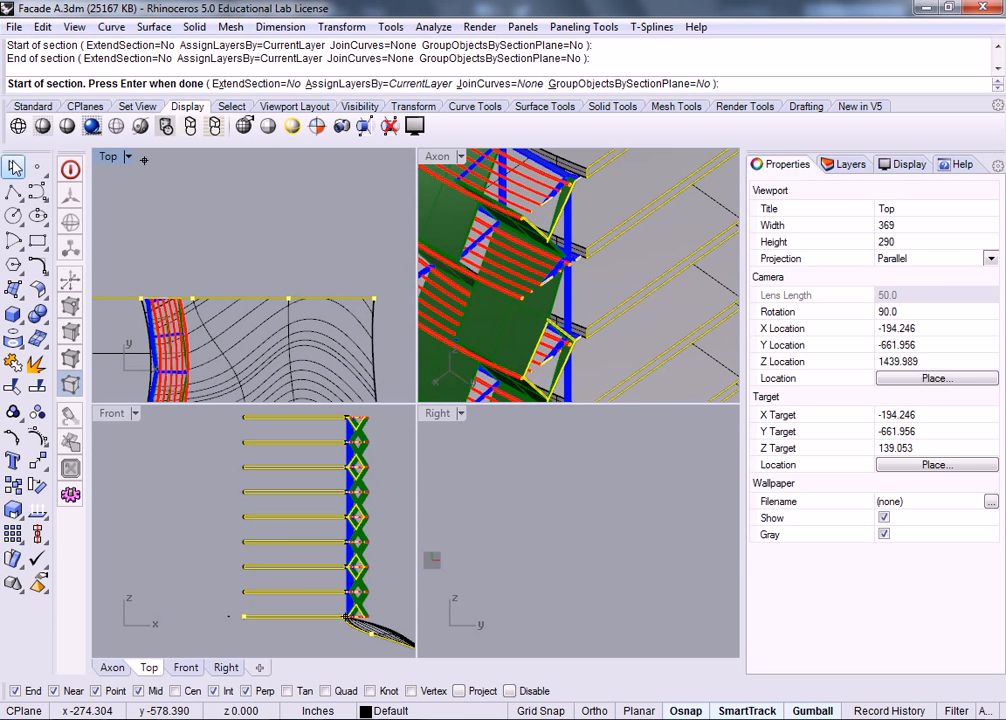
{"action": "left_click", "coordinate": [12, 167]}
{"action": "scroll", "coordinate": [617, 228], "scroll_direction": "down", "scroll_amount": 4}
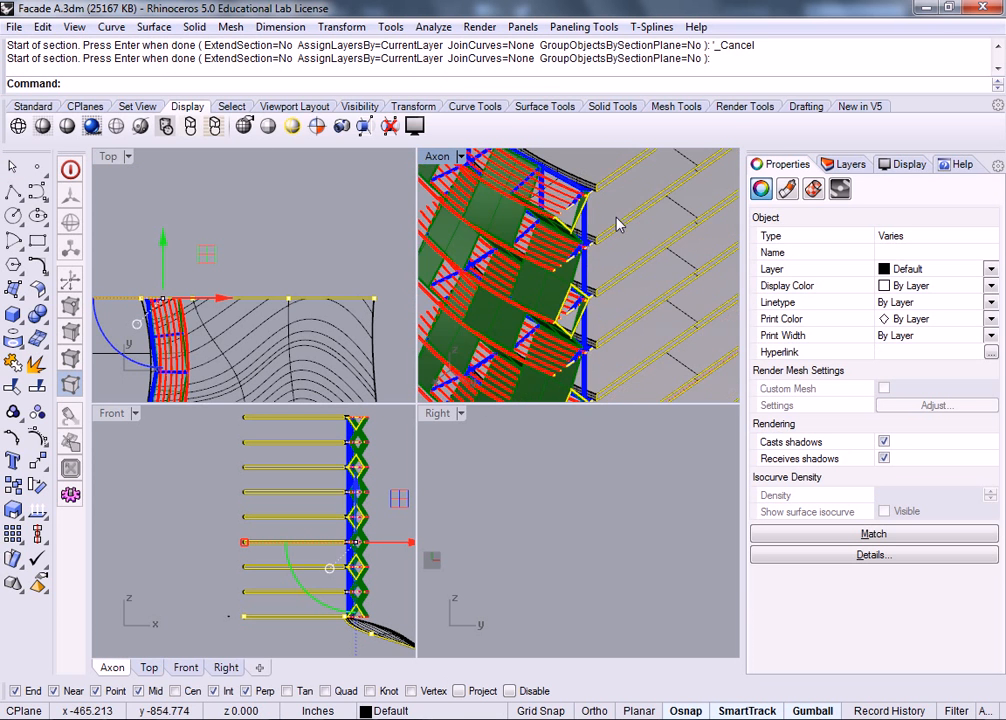
{"action": "scroll", "coordinate": [616, 240], "scroll_direction": "down", "scroll_amount": 5}
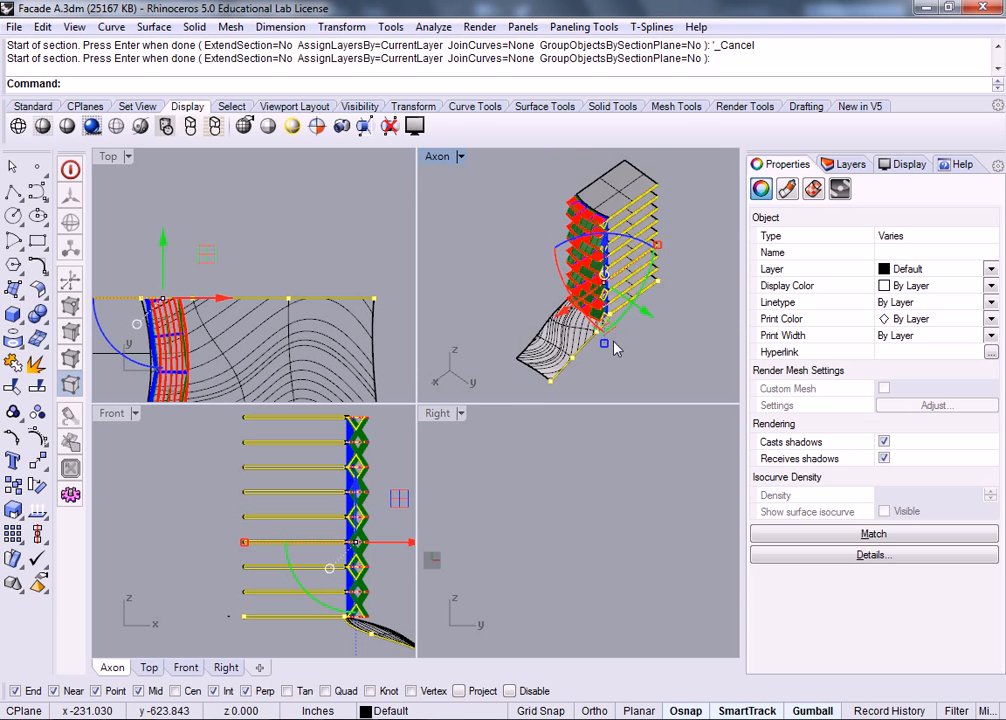
{"action": "scroll", "coordinate": [612, 343], "scroll_direction": "up", "scroll_amount": 6}
{"action": "scroll", "coordinate": [607, 262], "scroll_direction": "down", "scroll_amount": 5}
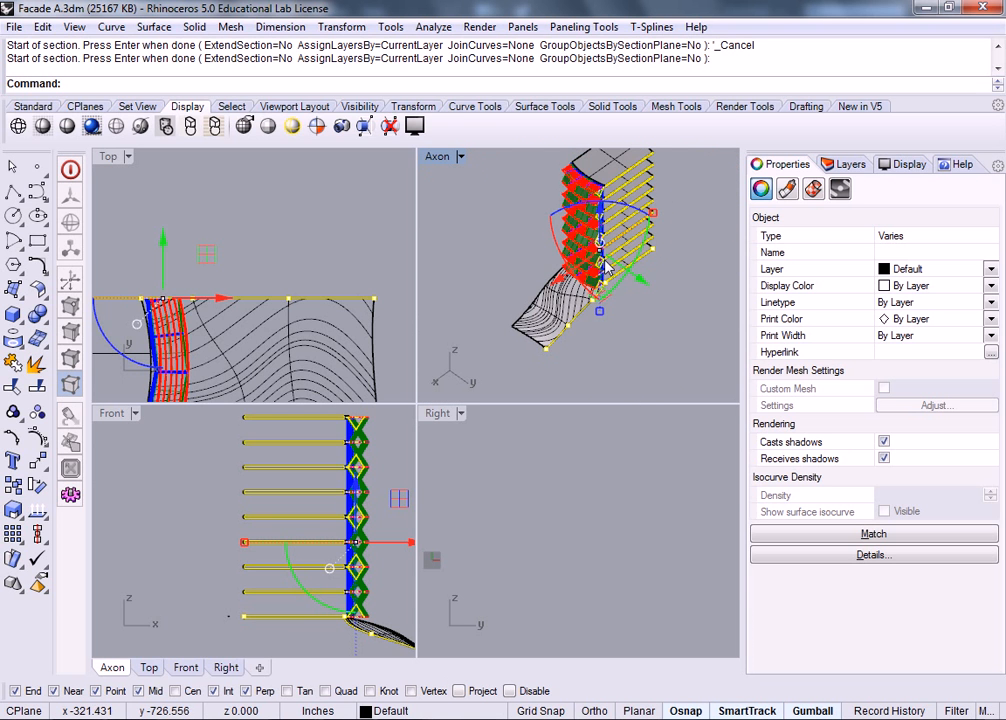
{"action": "right_click_drag", "start_coordinate": [545, 190], "coordinate": [626, 173]}
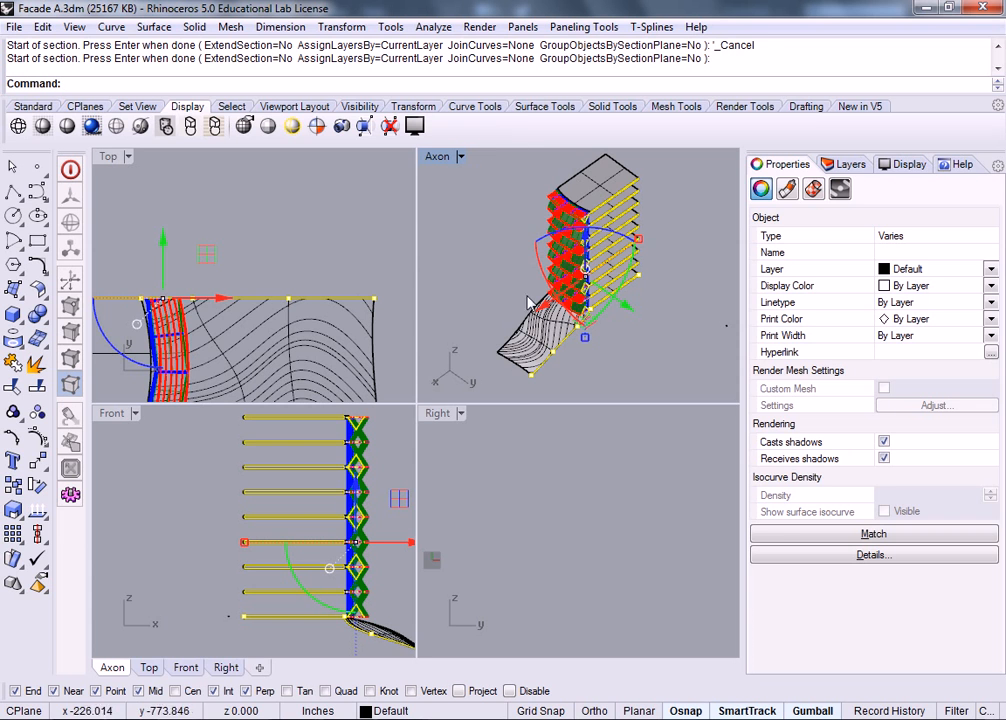
Step: Run Make2D from the Current View with hidden lines left off and layers unchanged
{"action": "type", "text": "Make2"}
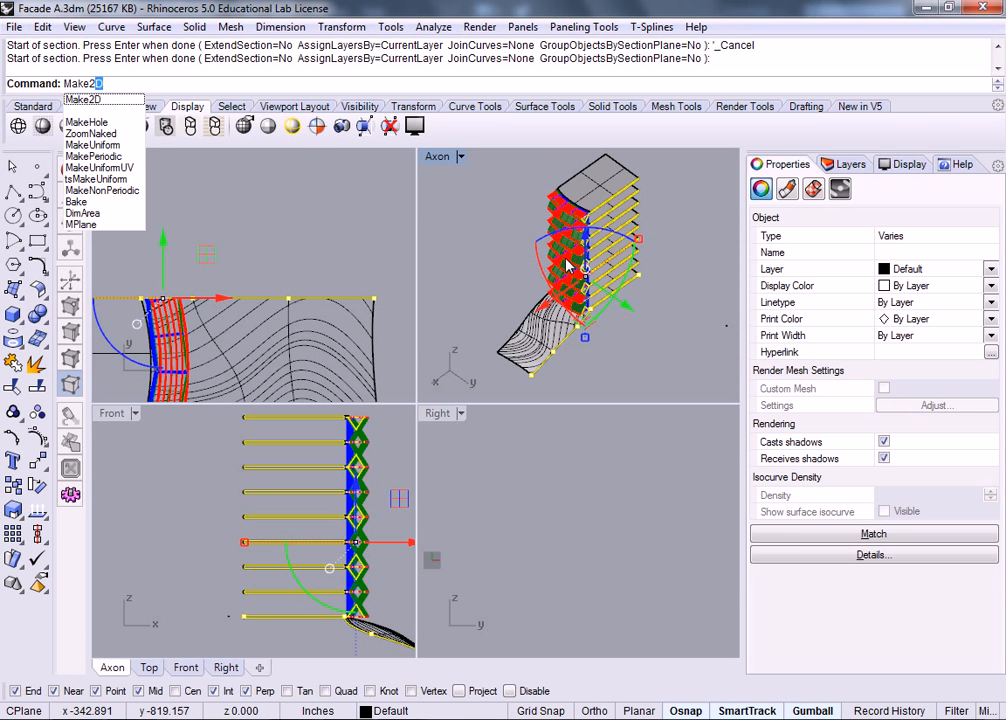
{"action": "key", "text": "Return"}
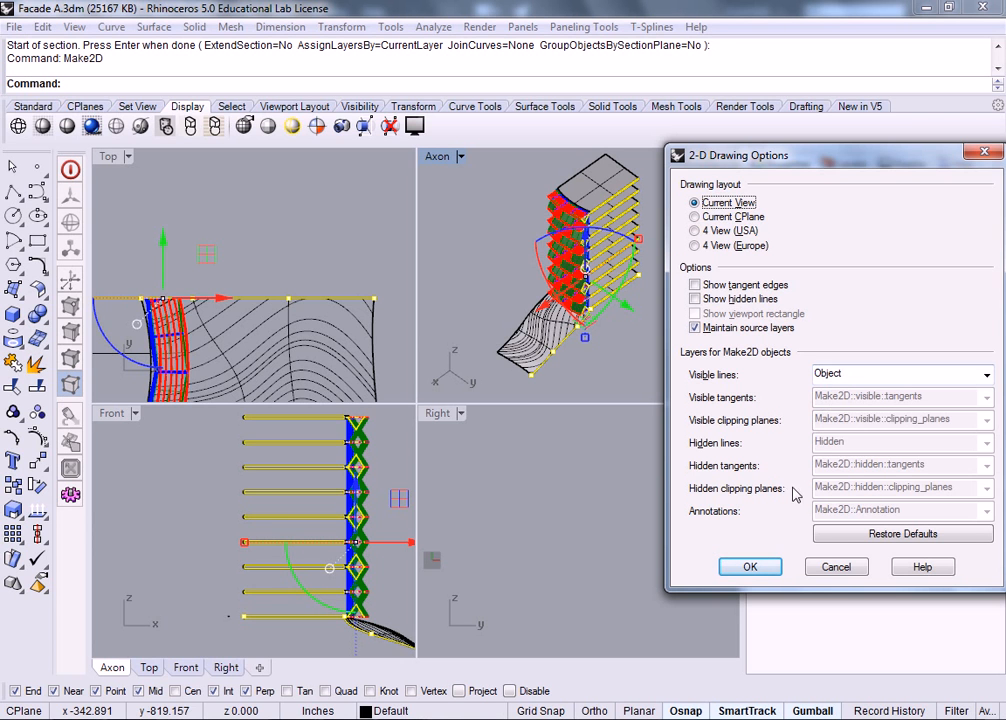
{"action": "left_click", "coordinate": [986, 375]}
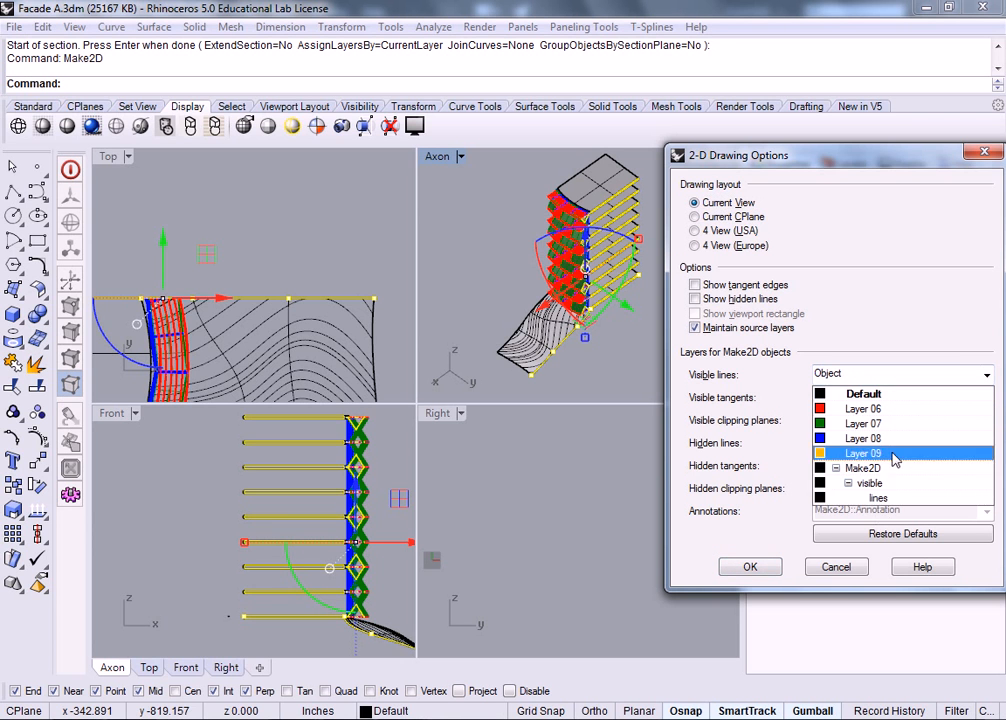
{"action": "left_click", "coordinate": [944, 302]}
{"action": "left_click", "coordinate": [697, 299]}
{"action": "left_click", "coordinate": [696, 299]}
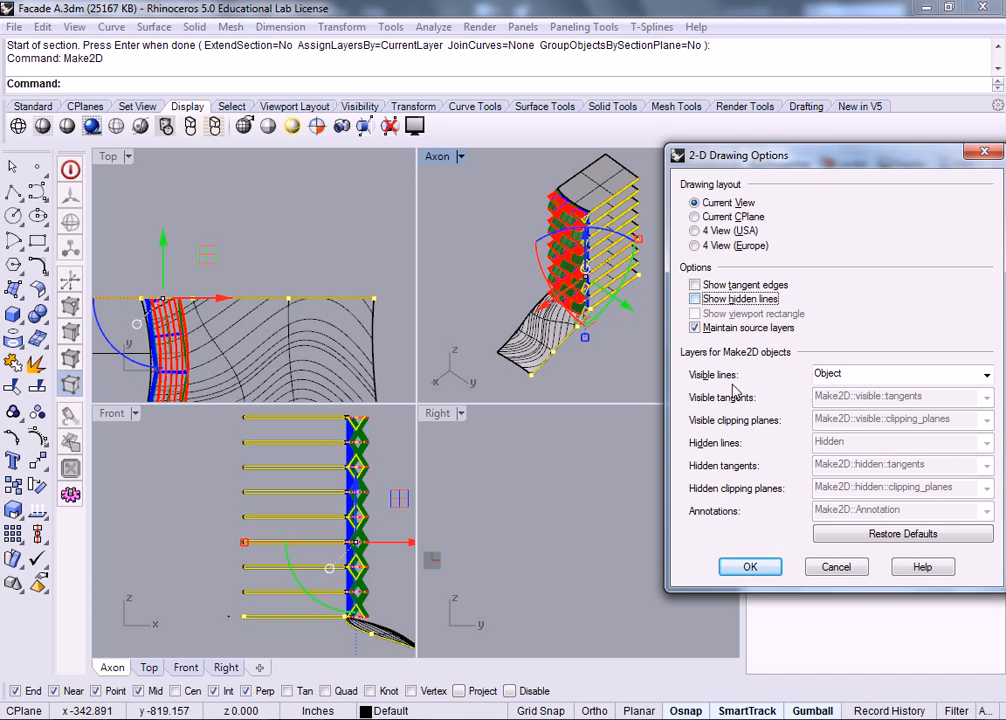
{"action": "left_click", "coordinate": [750, 567]}
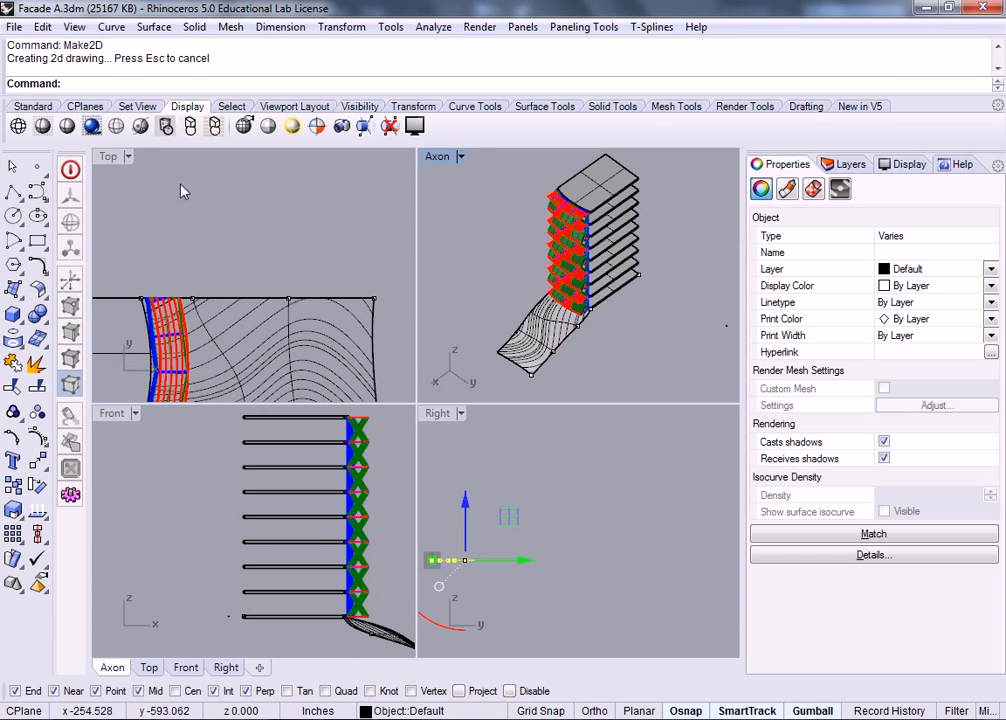
Step: Move the Make2D drawing to the right with the gumball and deselect it
{"action": "scroll", "coordinate": [209, 225], "scroll_direction": "down", "scroll_amount": 18}
{"action": "scroll", "coordinate": [224, 233], "scroll_direction": "up", "scroll_amount": 10}
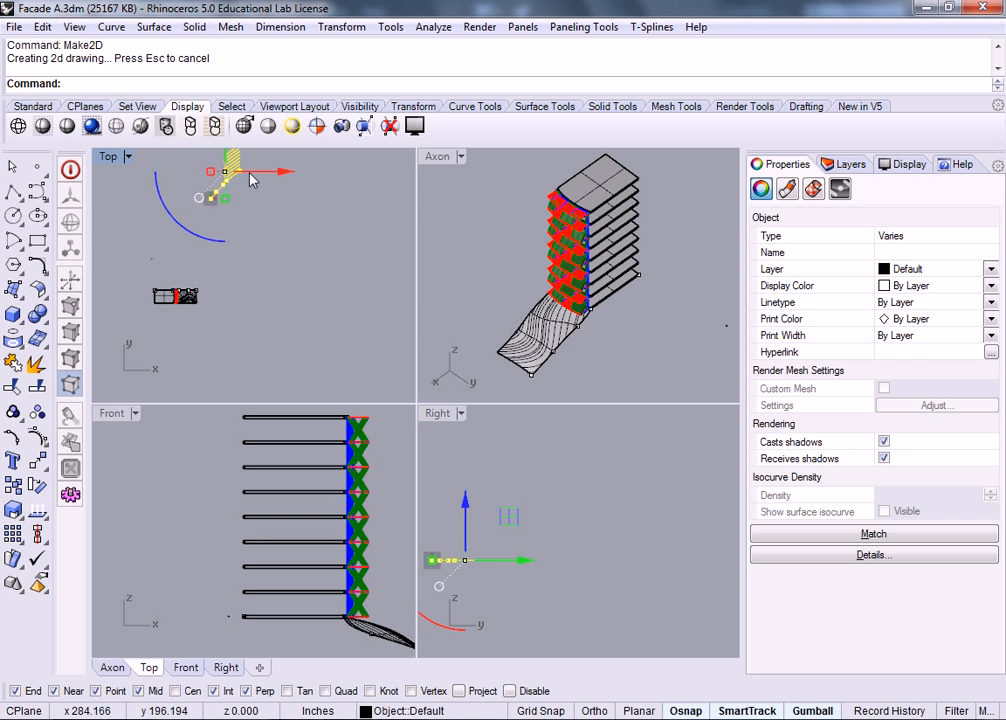
{"action": "left_click_drag", "start_coordinate": [261, 283], "coordinate": [379, 278]}
{"action": "left_click", "coordinate": [384, 270]}
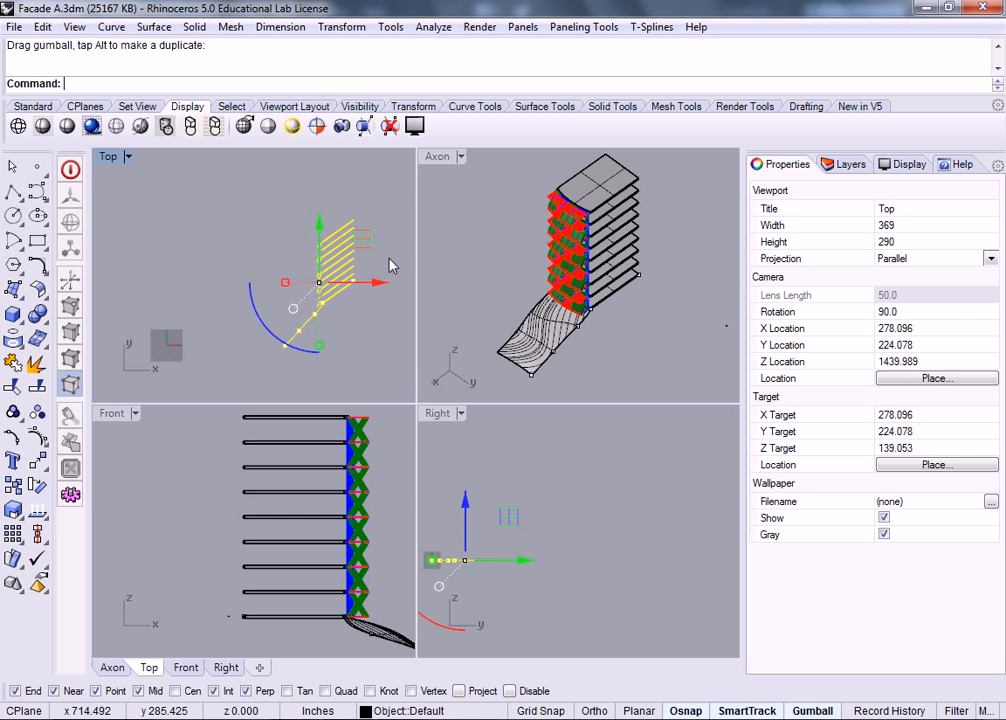
Step: Pan and zoom the Top view across the section linework of the facade panels
{"action": "scroll", "coordinate": [338, 266], "scroll_direction": "up", "scroll_amount": 10}
{"action": "scroll", "coordinate": [269, 281], "scroll_direction": "up", "scroll_amount": 8}
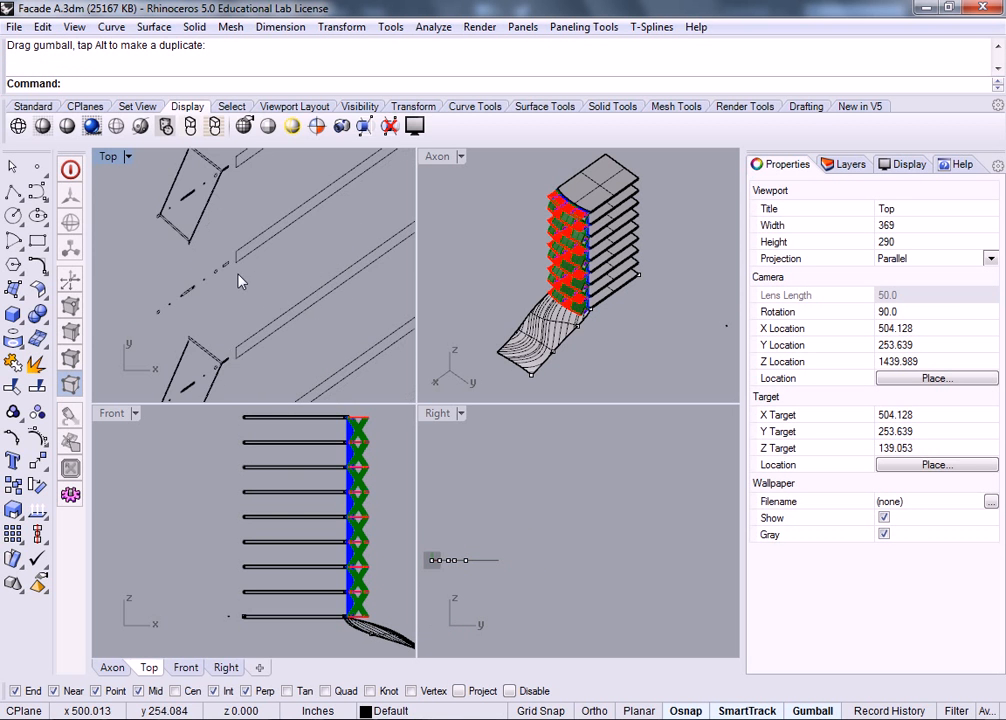
{"action": "right_click_drag", "start_coordinate": [210, 242], "coordinate": [328, 344]}
{"action": "scroll", "coordinate": [308, 270], "scroll_direction": "down", "scroll_amount": 4}
{"action": "right_click_drag", "start_coordinate": [314, 194], "coordinate": [280, 312]}
{"action": "right_click_drag", "start_coordinate": [301, 214], "coordinate": [308, 331]}
{"action": "scroll", "coordinate": [256, 238], "scroll_direction": "up", "scroll_amount": 4}
{"action": "right_click_drag", "start_coordinate": [256, 238], "coordinate": [322, 190]}
{"action": "mouse_move", "coordinate": [340, 307]}
{"action": "right_mouse_down"}
{"action": "mouse_move", "coordinate": [341, 282]}
{"action": "mouse_move", "coordinate": [292, 214]}
{"action": "right_mouse_up"}
{"action": "right_click_drag", "start_coordinate": [268, 314], "coordinate": [252, 171]}
{"action": "right_click_drag", "start_coordinate": [306, 332], "coordinate": [315, 170]}
{"action": "right_click_drag", "start_coordinate": [299, 294], "coordinate": [334, 276]}
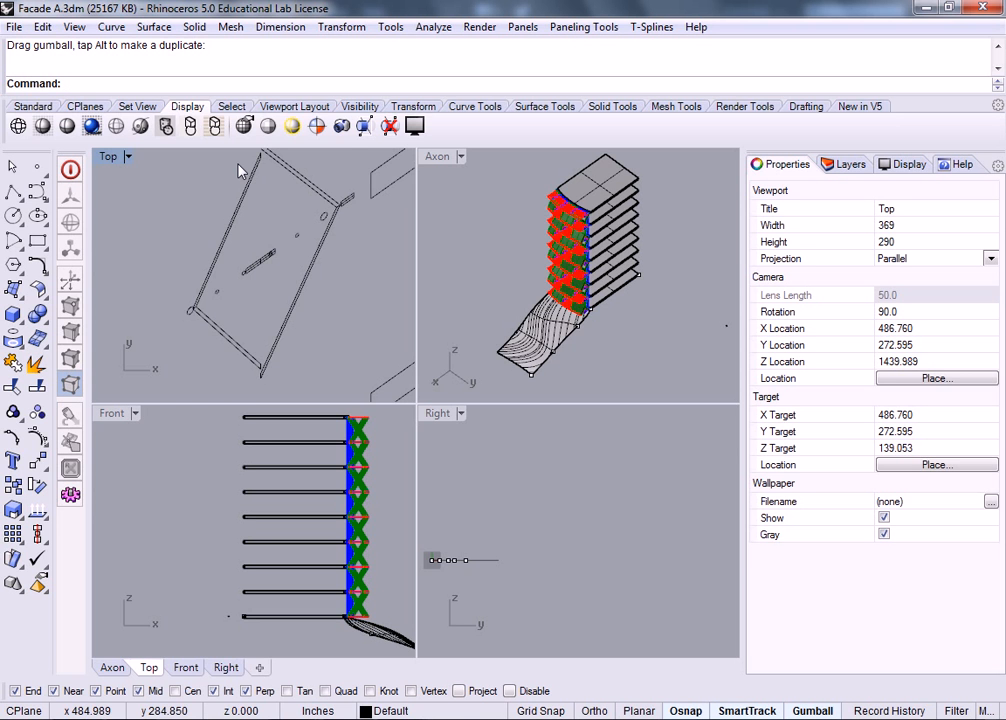
{"action": "scroll", "coordinate": [265, 200], "scroll_direction": "down", "scroll_amount": 10}
{"action": "right_click_drag", "start_coordinate": [313, 325], "coordinate": [321, 178]}
{"action": "right_click_drag", "start_coordinate": [318, 282], "coordinate": [334, 150]}
{"action": "scroll", "coordinate": [303, 239], "scroll_direction": "up", "scroll_amount": 14}
{"action": "scroll", "coordinate": [307, 229], "scroll_direction": "down", "scroll_amount": 6}
{"action": "right_click_drag", "start_coordinate": [336, 228], "coordinate": [319, 287]}
{"action": "scroll", "coordinate": [330, 258], "scroll_direction": "down", "scroll_amount": 11}
{"action": "right_click_drag", "start_coordinate": [356, 199], "coordinate": [349, 295]}
{"action": "scroll", "coordinate": [336, 228], "scroll_direction": "down", "scroll_amount": 5}
{"action": "right_click_drag", "start_coordinate": [326, 213], "coordinate": [253, 270]}
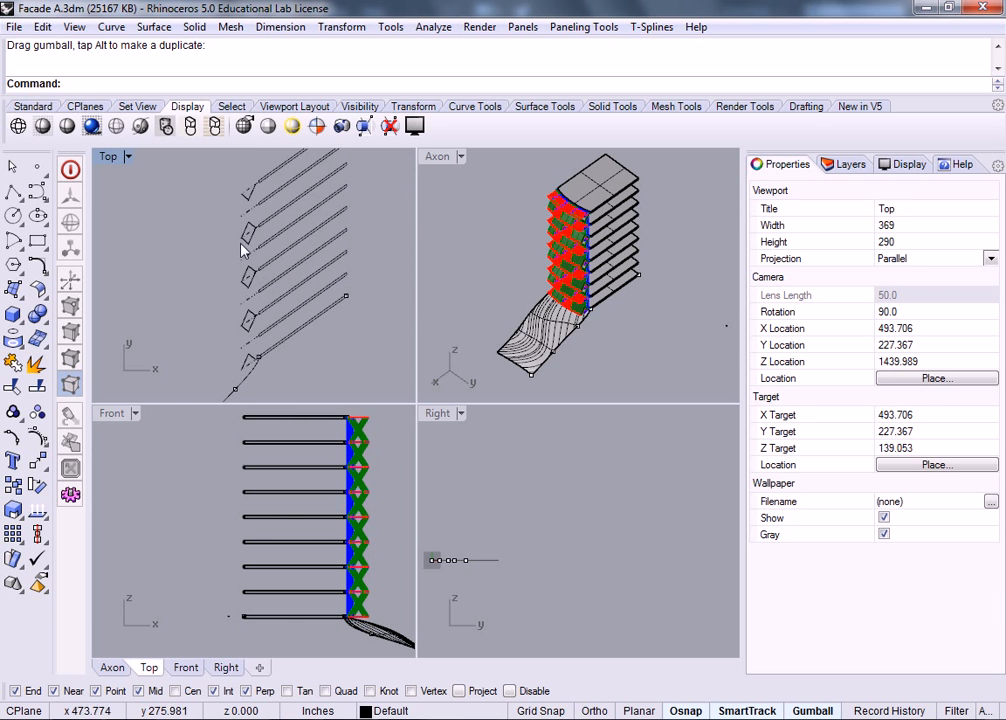
{"action": "scroll", "coordinate": [244, 268], "scroll_direction": "up", "scroll_amount": 5}
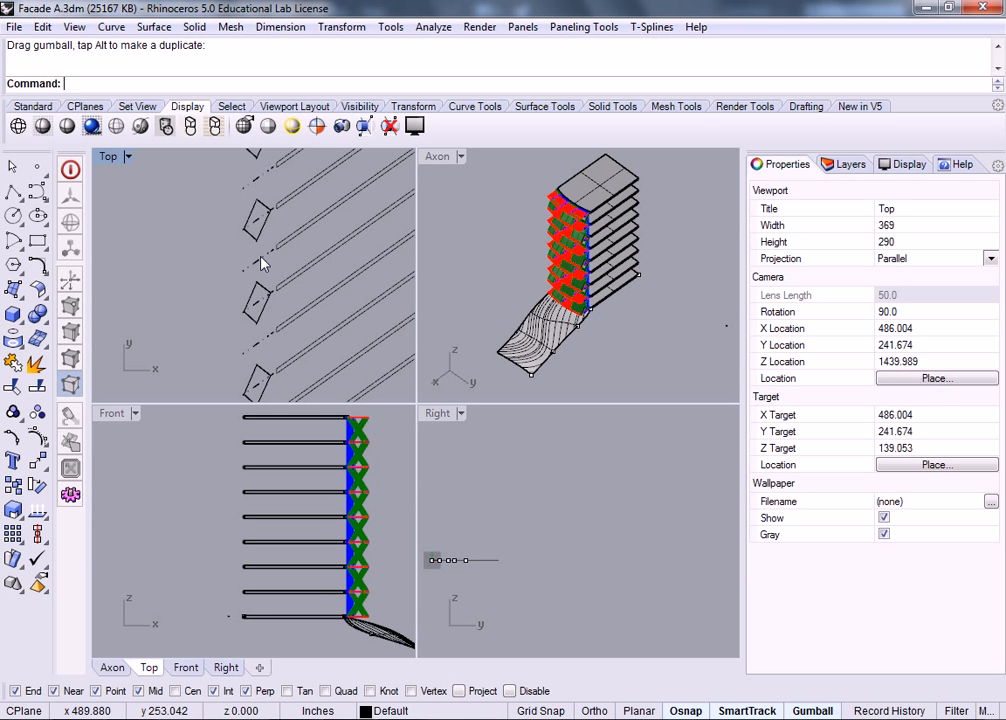
{"action": "scroll", "coordinate": [270, 249], "scroll_direction": "down", "scroll_amount": 4}
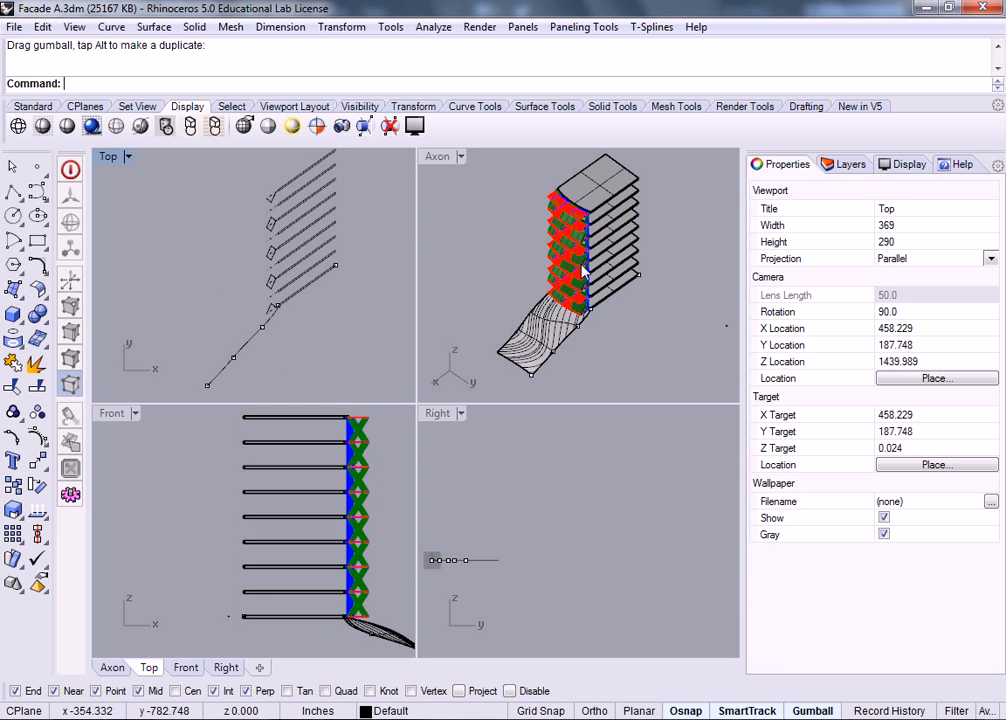
Step: Window-select the whole building in the Axon view and run Make2D on it
{"action": "left_click", "coordinate": [469, 238]}
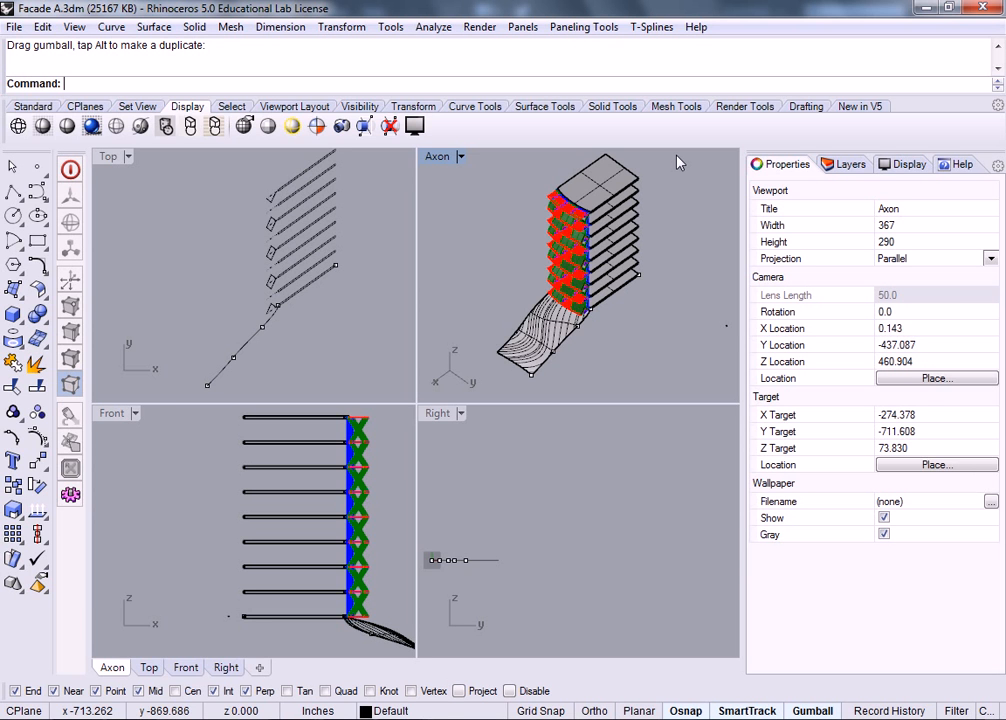
{"action": "left_click_drag", "start_coordinate": [676, 157], "coordinate": [514, 343]}
{"action": "left_click_drag", "start_coordinate": [489, 386], "coordinate": [489, 386]}
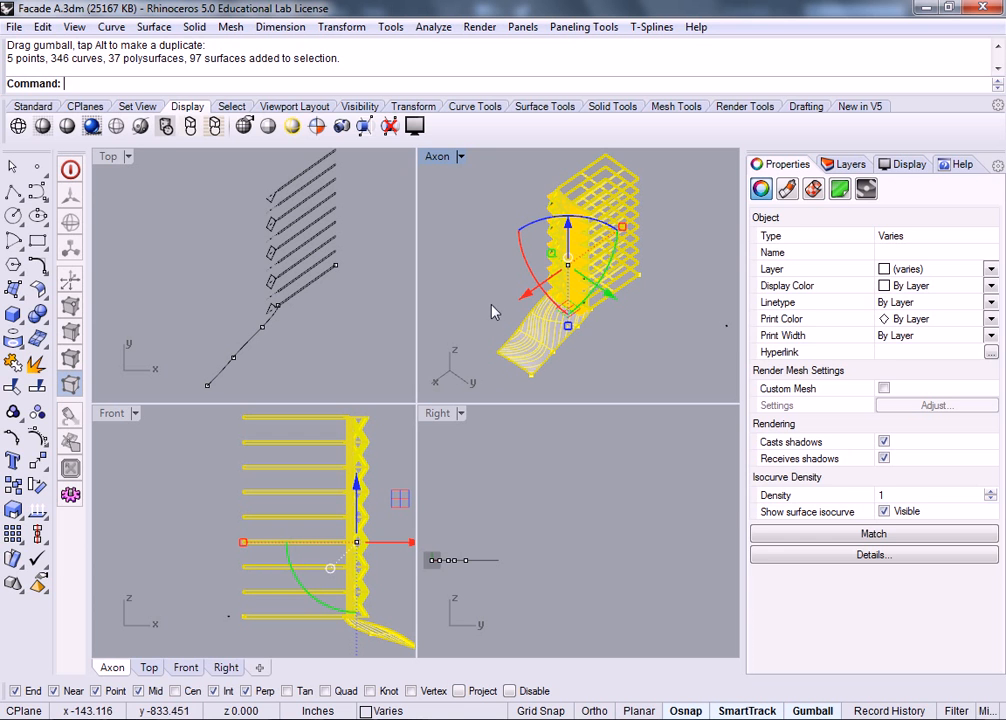
{"action": "type", "text": "Make2D"}
{"action": "key", "text": "Return"}
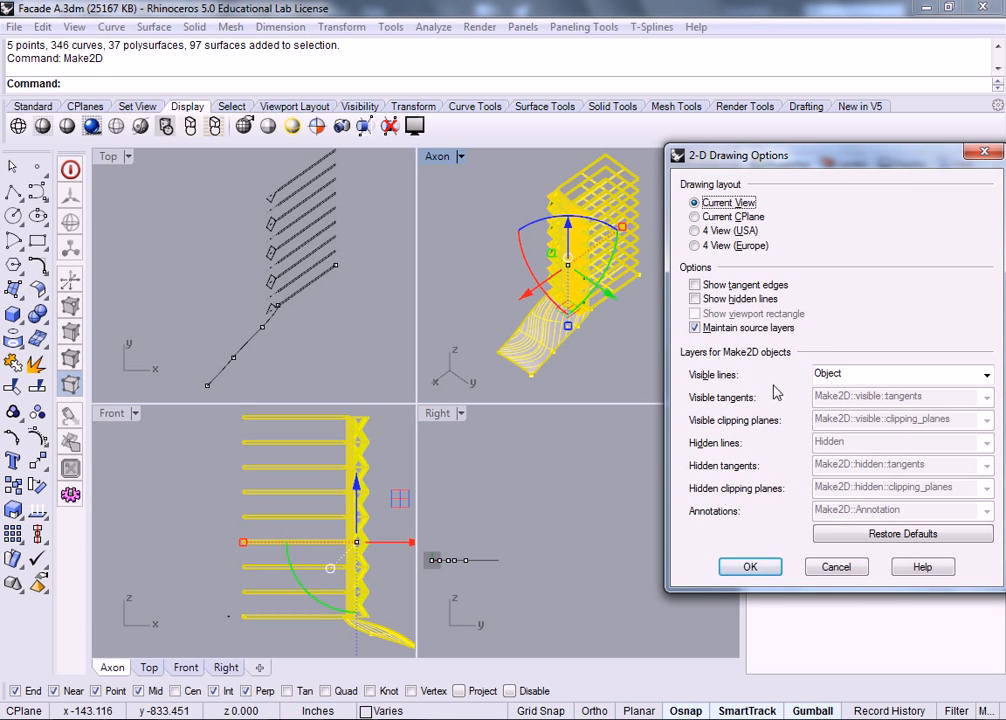
Step: Turn on Show hidden lines in the Make2D options and generate the 2D drawing
{"action": "left_click", "coordinate": [729, 304]}
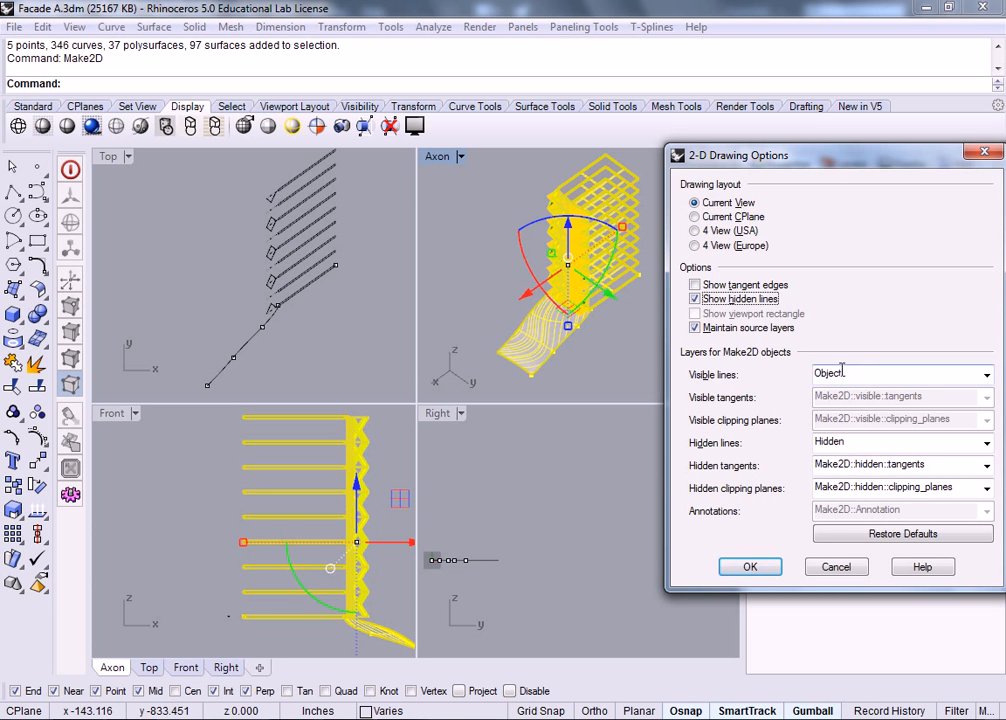
{"action": "left_click", "coordinate": [760, 568]}
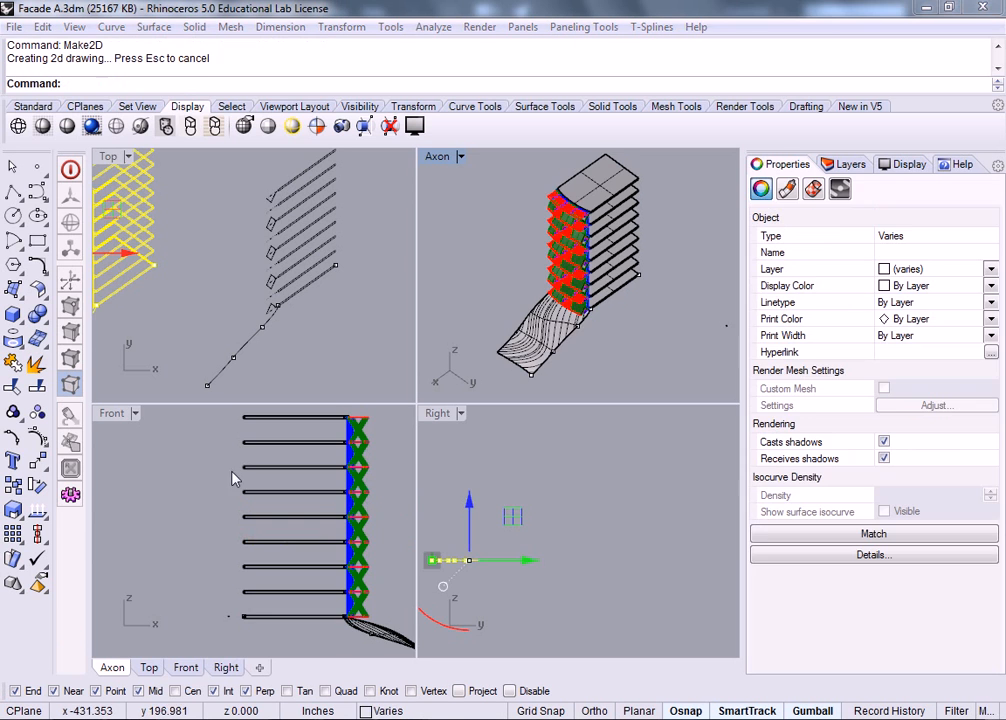
Step: In the Top view, move the yellow 2D drawing to the right, away from the 3D model
{"action": "left_click", "coordinate": [111, 158]}
{"action": "mouse_move", "coordinate": [151, 168]}
{"action": "right_mouse_down"}
{"action": "mouse_move", "coordinate": [219, 206]}
{"action": "mouse_move", "coordinate": [305, 232]}
{"action": "right_mouse_up"}
{"action": "scroll", "coordinate": [300, 238], "scroll_direction": "down", "scroll_amount": 1}
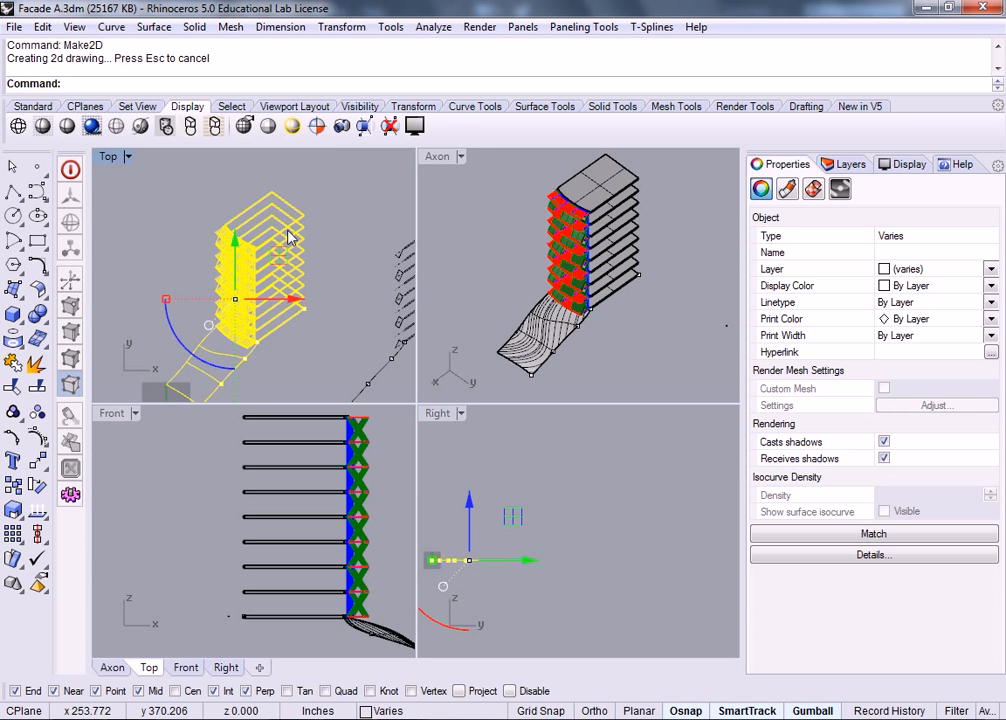
{"action": "mouse_move", "coordinate": [329, 237]}
{"action": "right_mouse_down"}
{"action": "mouse_move", "coordinate": [274, 194]}
{"action": "mouse_move", "coordinate": [234, 250]}
{"action": "right_mouse_up"}
{"action": "scroll", "coordinate": [275, 200], "scroll_direction": "down", "scroll_amount": 4}
{"action": "left_click_drag", "start_coordinate": [199, 274], "coordinate": [380, 271]}
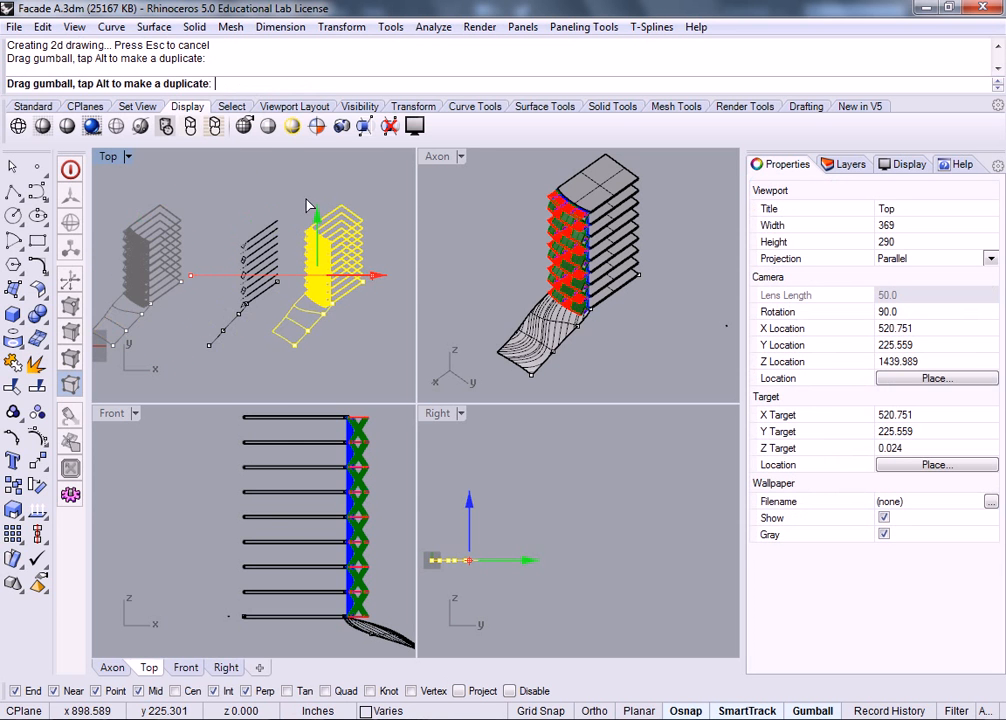
{"action": "key", "text": "Escape"}
Step: Shift the facade curves further right, then window-select the entire 2D drawing
{"action": "scroll", "coordinate": [335, 276], "scroll_direction": "up", "scroll_amount": 9}
{"action": "right_click_drag", "start_coordinate": [204, 212], "coordinate": [271, 250]}
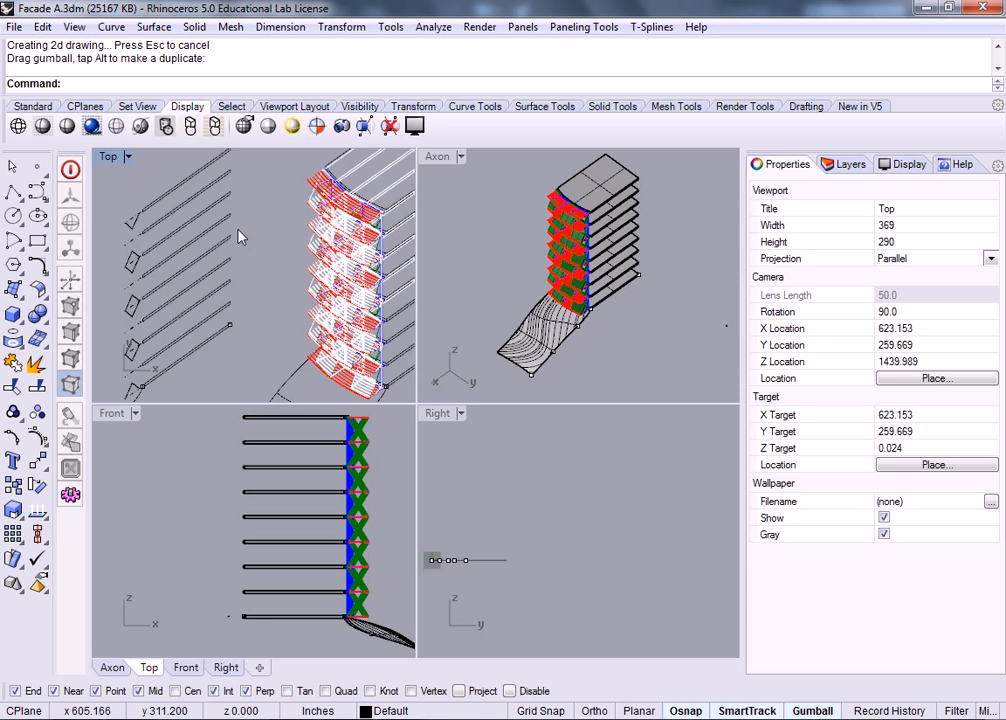
{"action": "scroll", "coordinate": [240, 236], "scroll_direction": "down", "scroll_amount": 2}
{"action": "scroll", "coordinate": [384, 273], "scroll_direction": "up", "scroll_amount": 3}
{"action": "scroll", "coordinate": [304, 214], "scroll_direction": "down", "scroll_amount": 2}
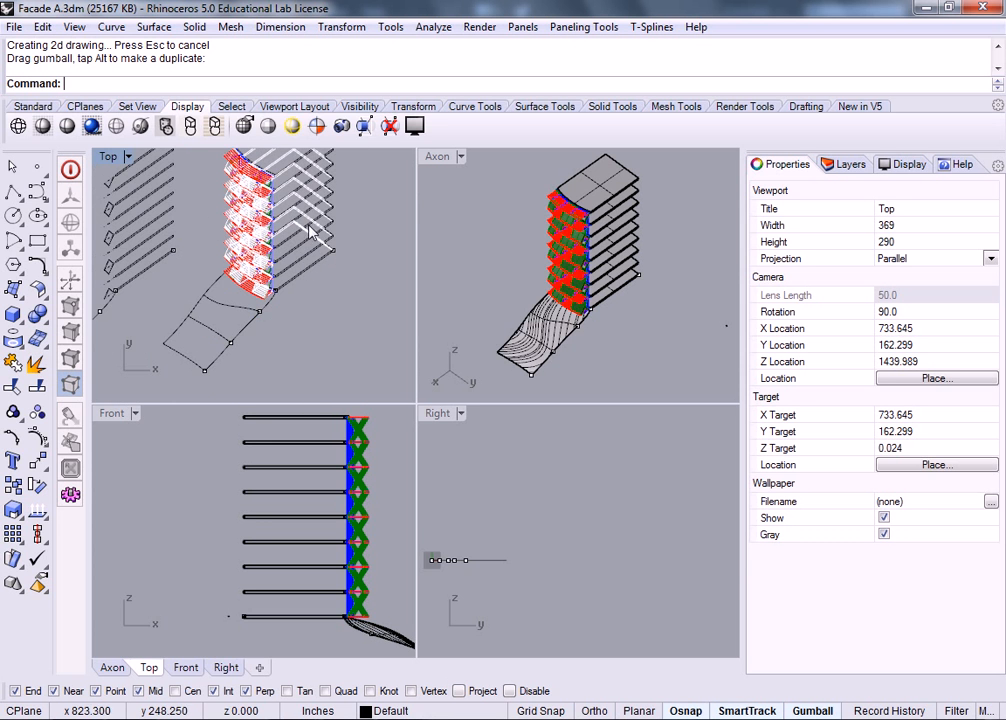
{"action": "scroll", "coordinate": [290, 222], "scroll_direction": "up", "scroll_amount": 4}
{"action": "right_click_drag", "start_coordinate": [192, 225], "coordinate": [272, 277]}
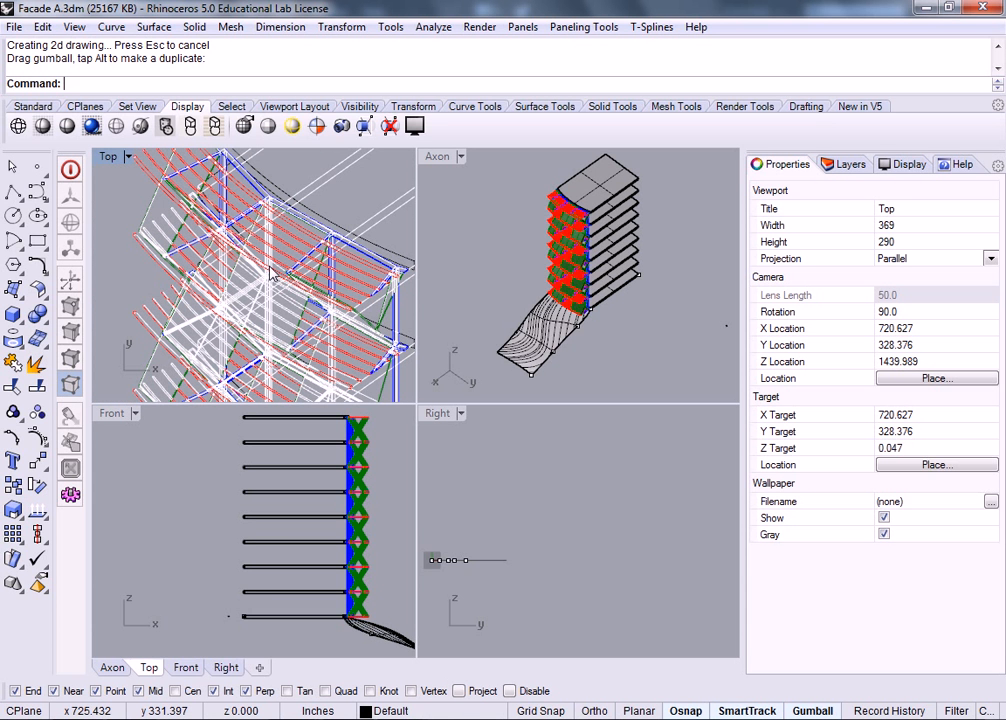
{"action": "scroll", "coordinate": [287, 164], "scroll_direction": "down", "scroll_amount": 3}
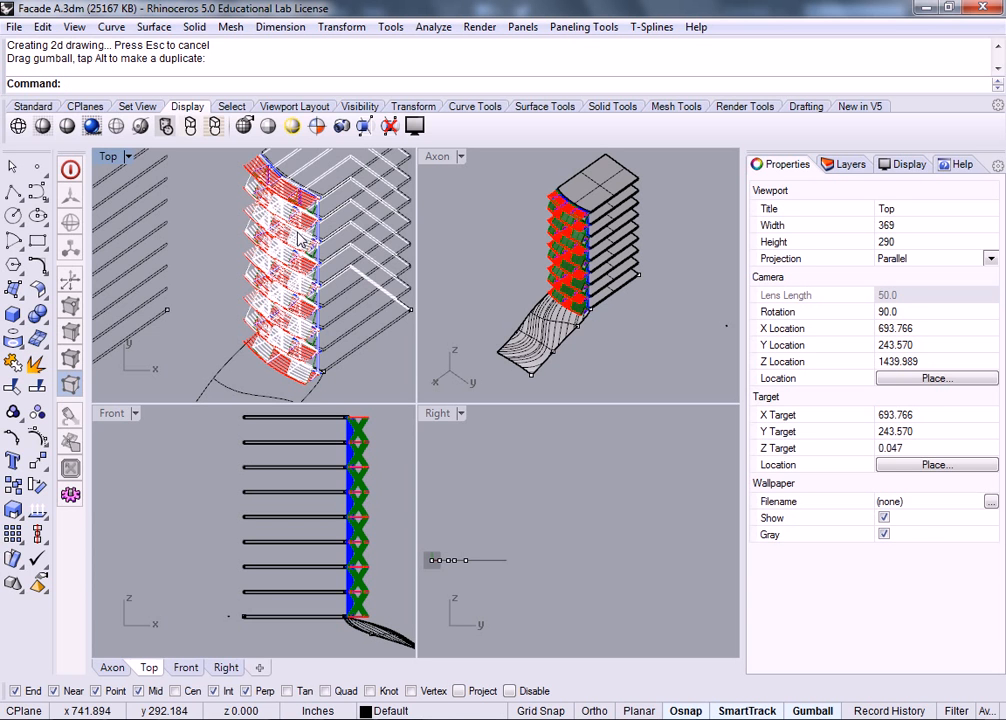
{"action": "scroll", "coordinate": [320, 210], "scroll_direction": "down", "scroll_amount": 4}
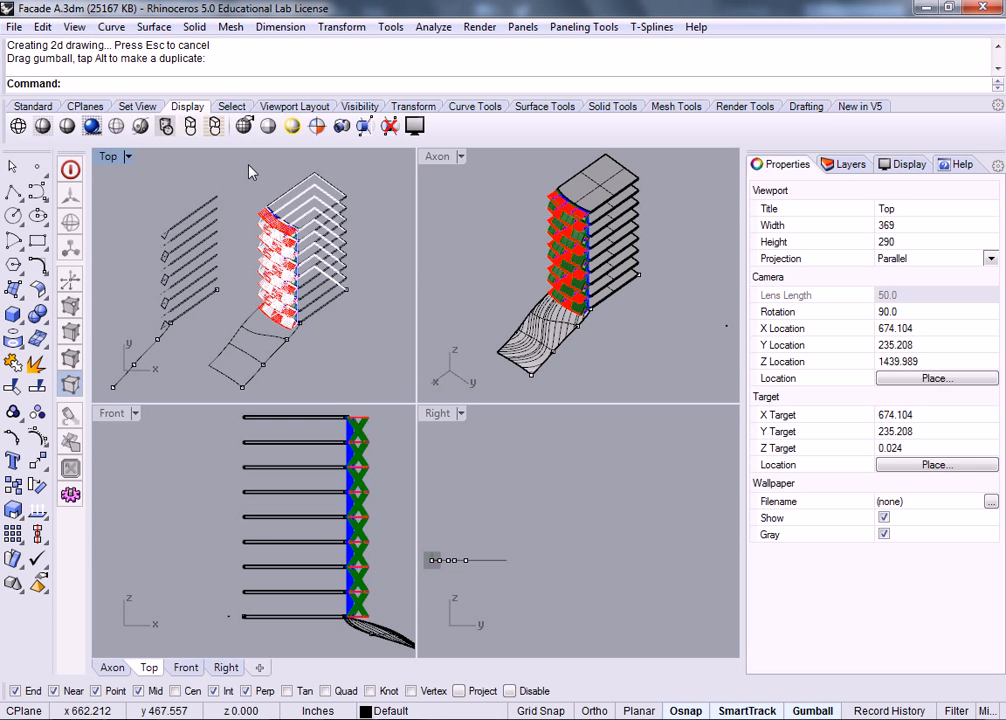
{"action": "scroll", "coordinate": [306, 238], "scroll_direction": "down", "scroll_amount": 3}
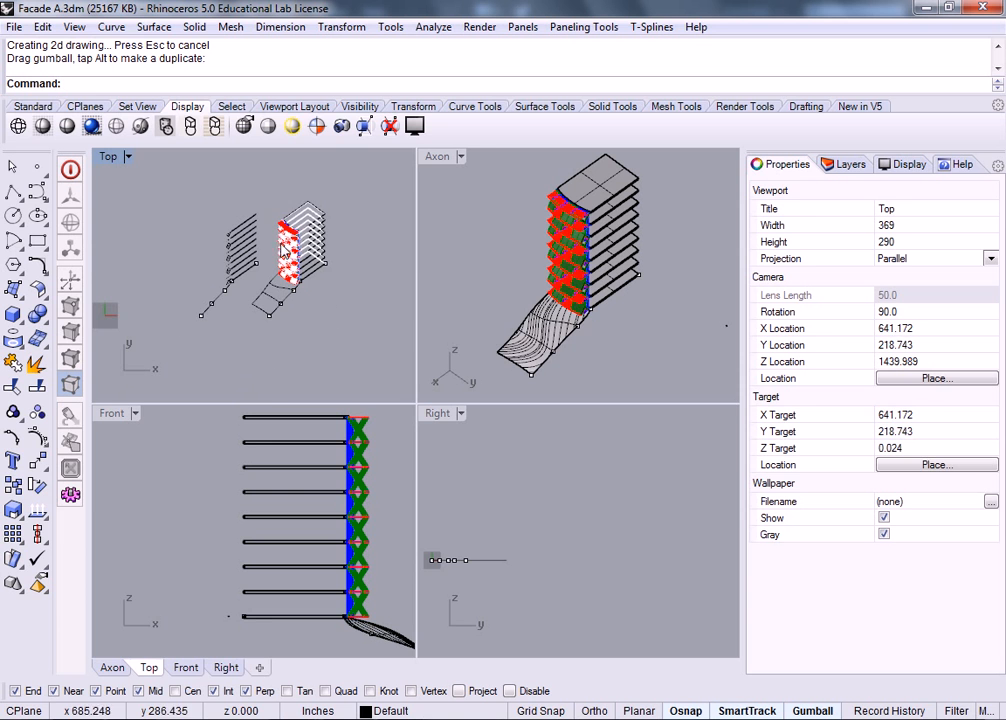
{"action": "left_click_drag", "start_coordinate": [277, 328], "coordinate": [234, 284]}
{"action": "left_click_drag", "start_coordinate": [345, 258], "coordinate": [378, 258]}
{"action": "left_click", "coordinate": [266, 195]}
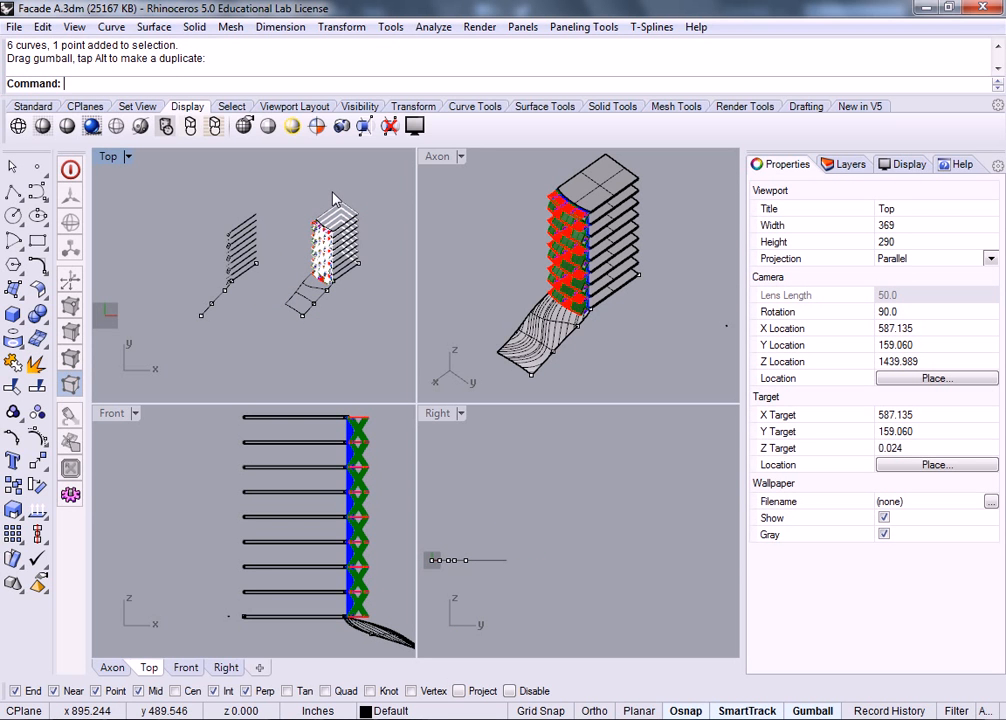
{"action": "left_click_drag", "start_coordinate": [386, 182], "coordinate": [164, 357]}
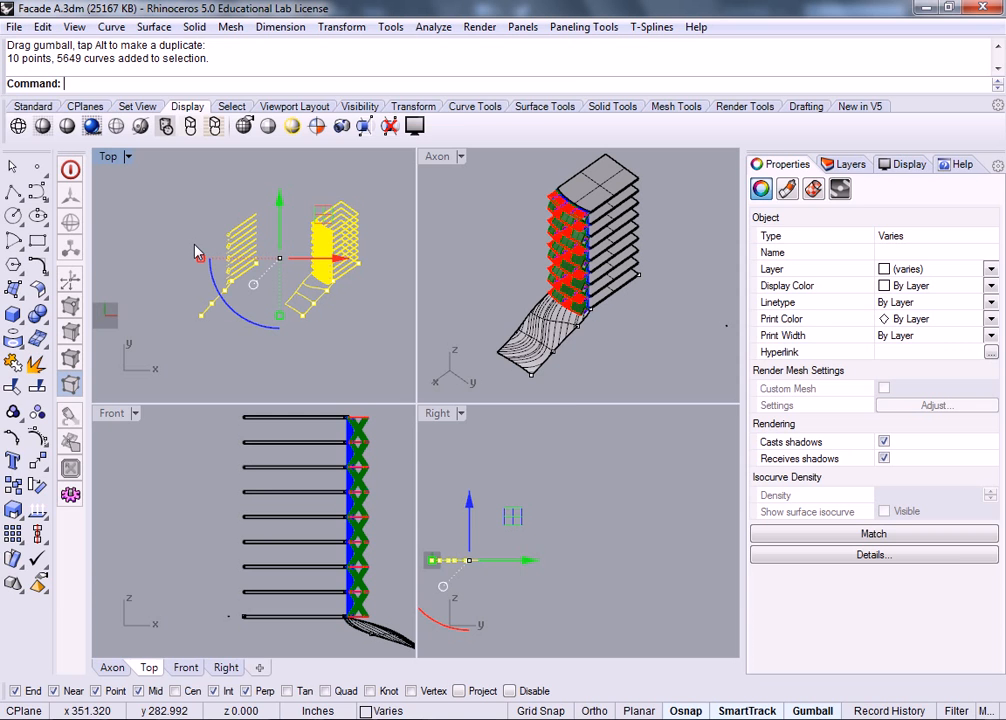
Step: Export the selected linework as Axon Section 222 in AutoCAD Drawing (*.dwg) format
{"action": "left_click", "coordinate": [17, 28]}
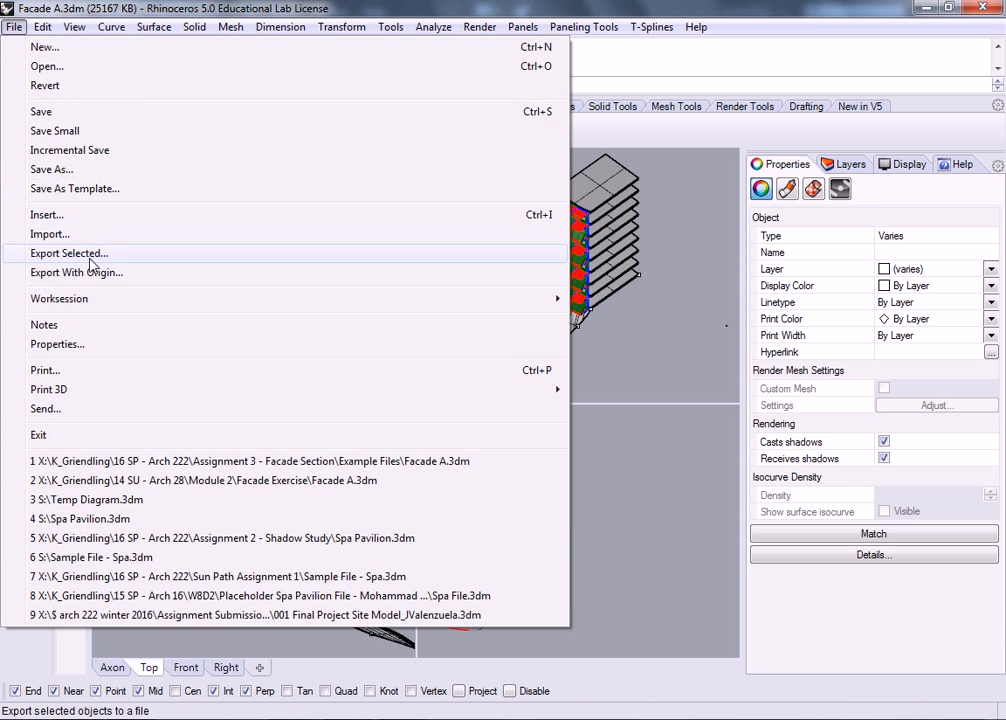
{"action": "left_click", "coordinate": [140, 253]}
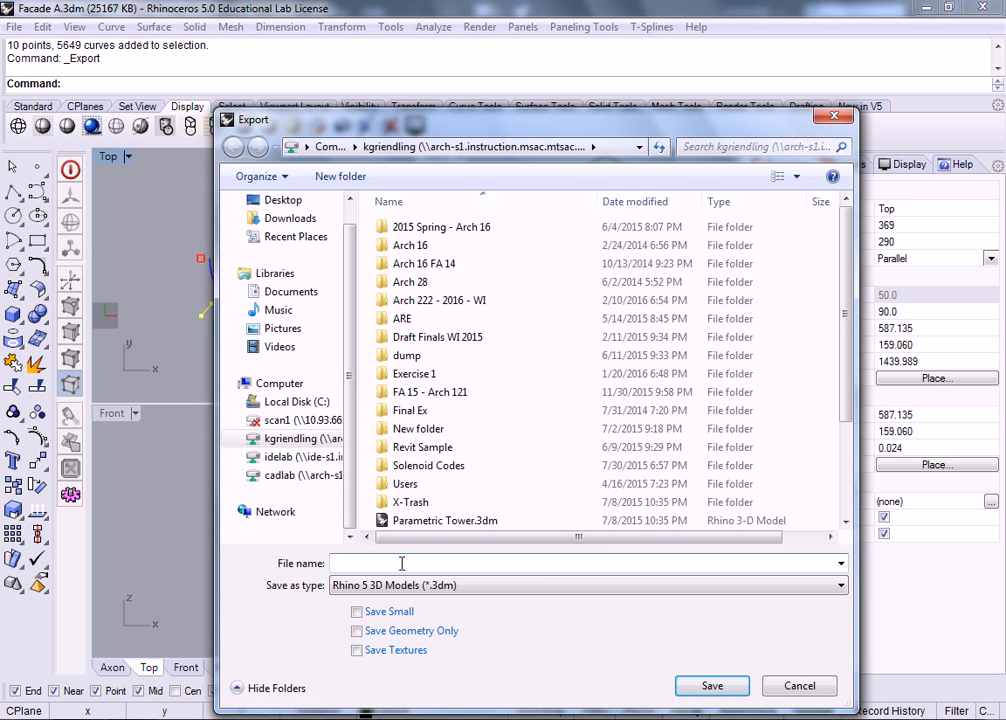
{"action": "type", "text": "Axon Section 22"}
{"action": "left_click", "coordinate": [413, 588]}
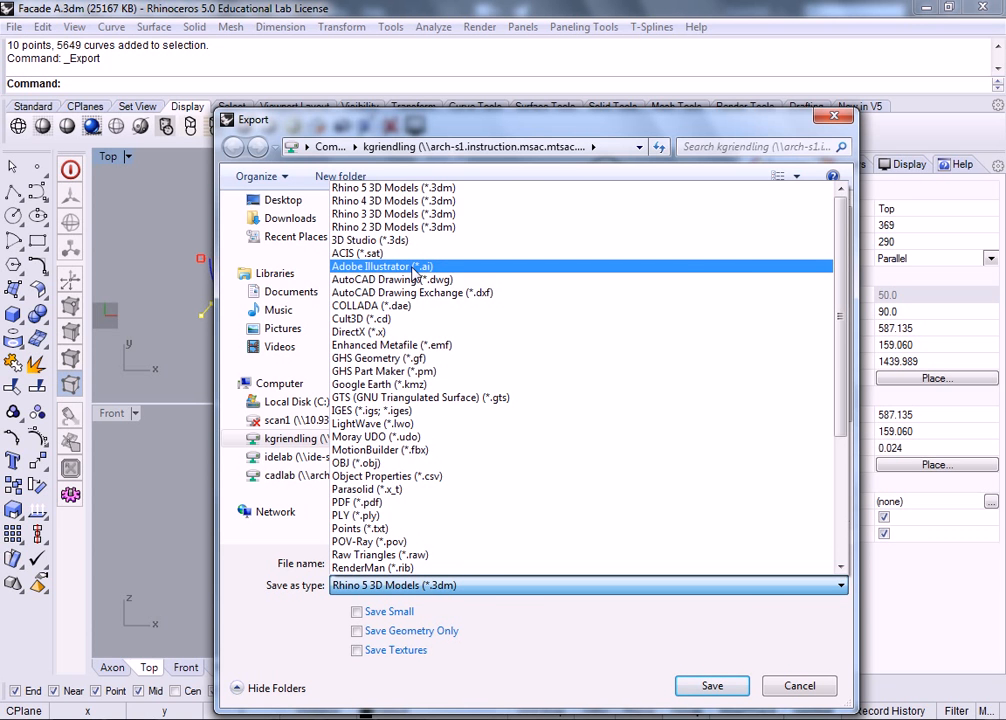
{"action": "left_click", "coordinate": [413, 267]}
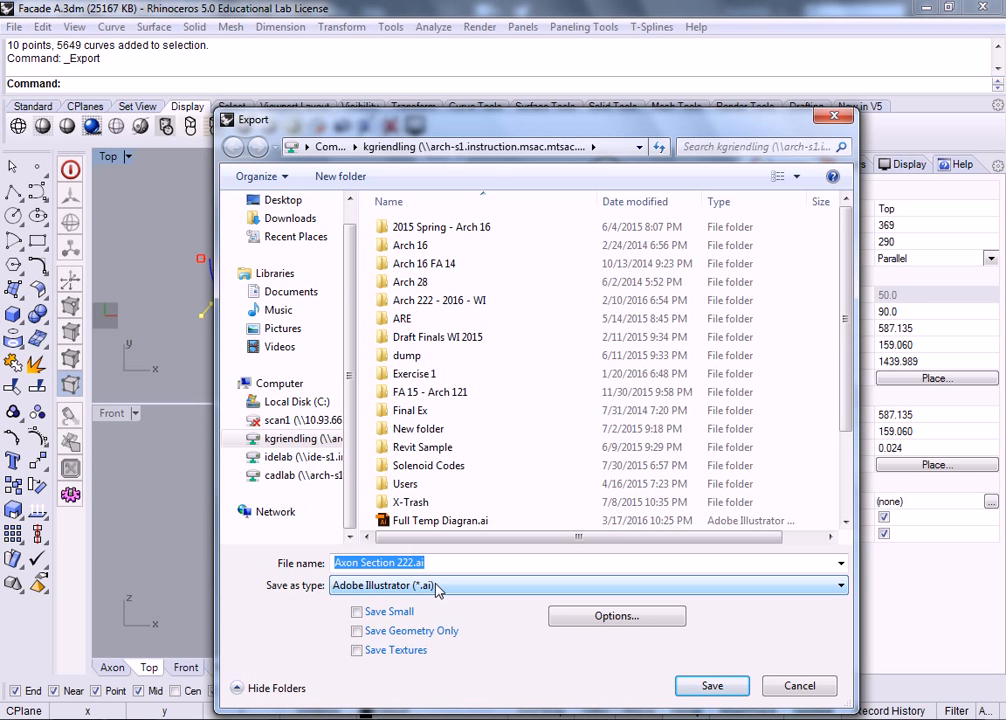
{"action": "left_click", "coordinate": [435, 595]}
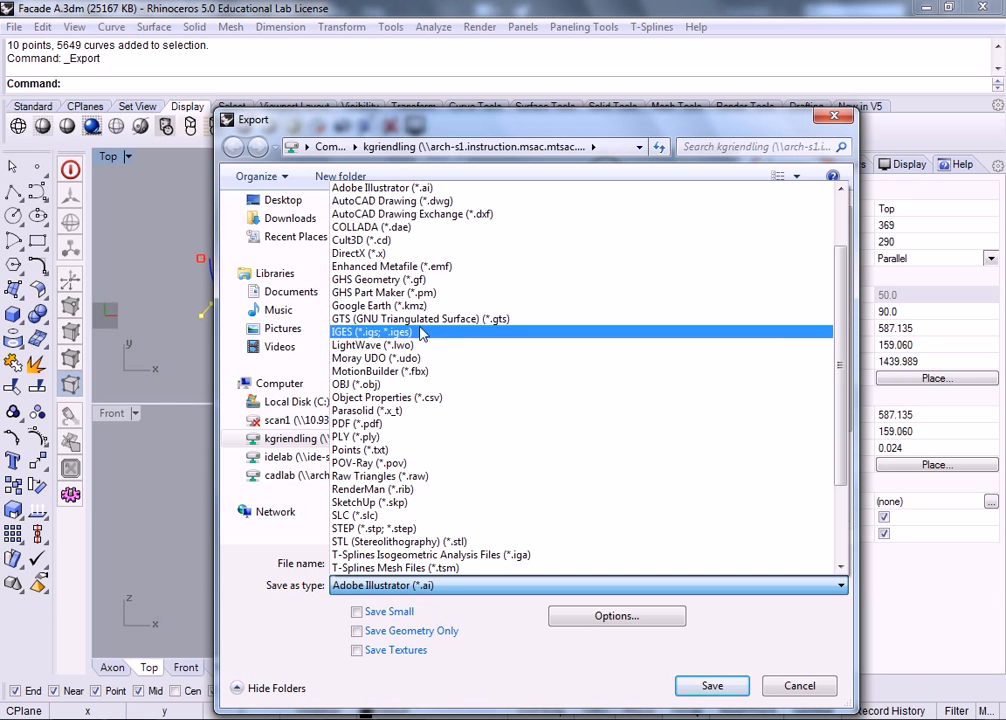
{"action": "left_click", "coordinate": [390, 200]}
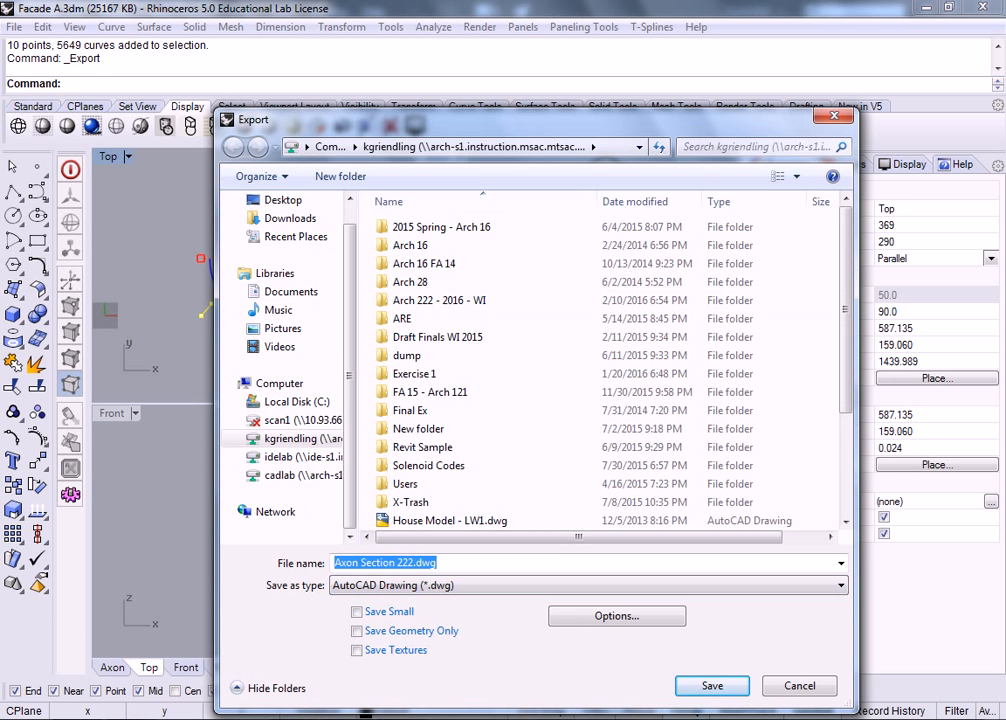
{"action": "left_click", "coordinate": [712, 686]}
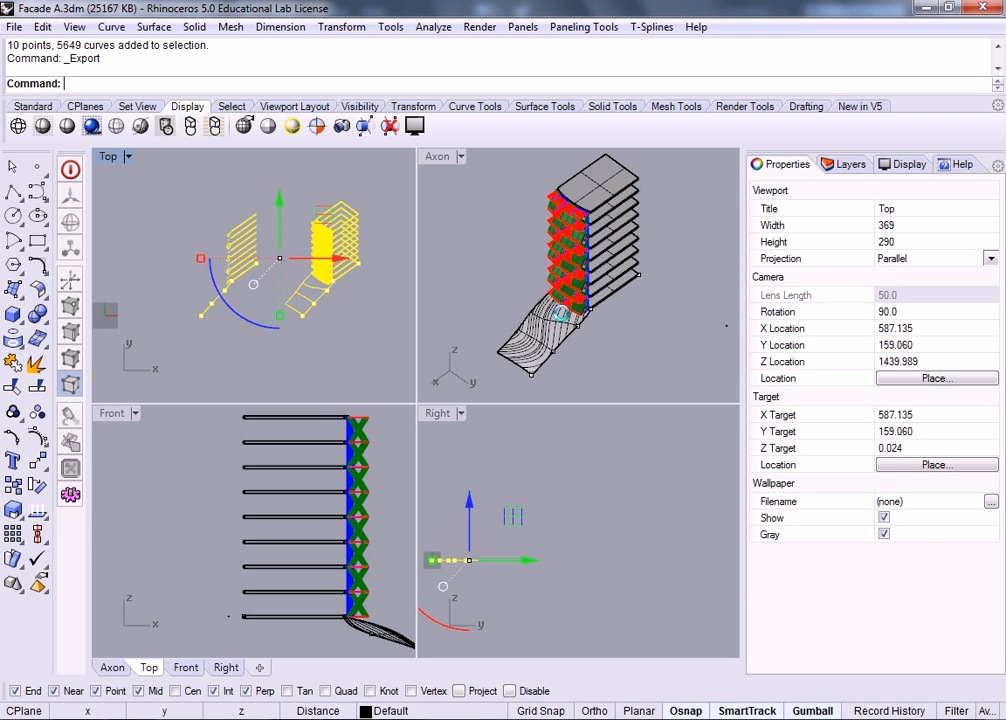
Step: Choose the 2004 Lines export scheme in the DWG/DXF Export Options and finish the export
{"action": "left_click", "coordinate": [497, 318]}
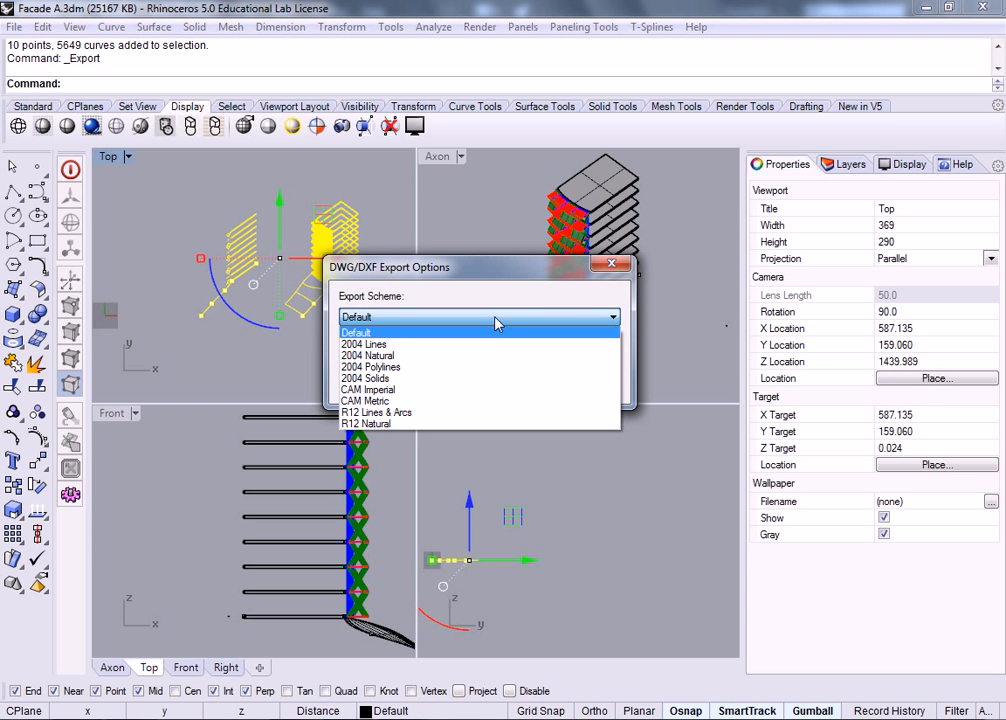
{"action": "left_click", "coordinate": [487, 345]}
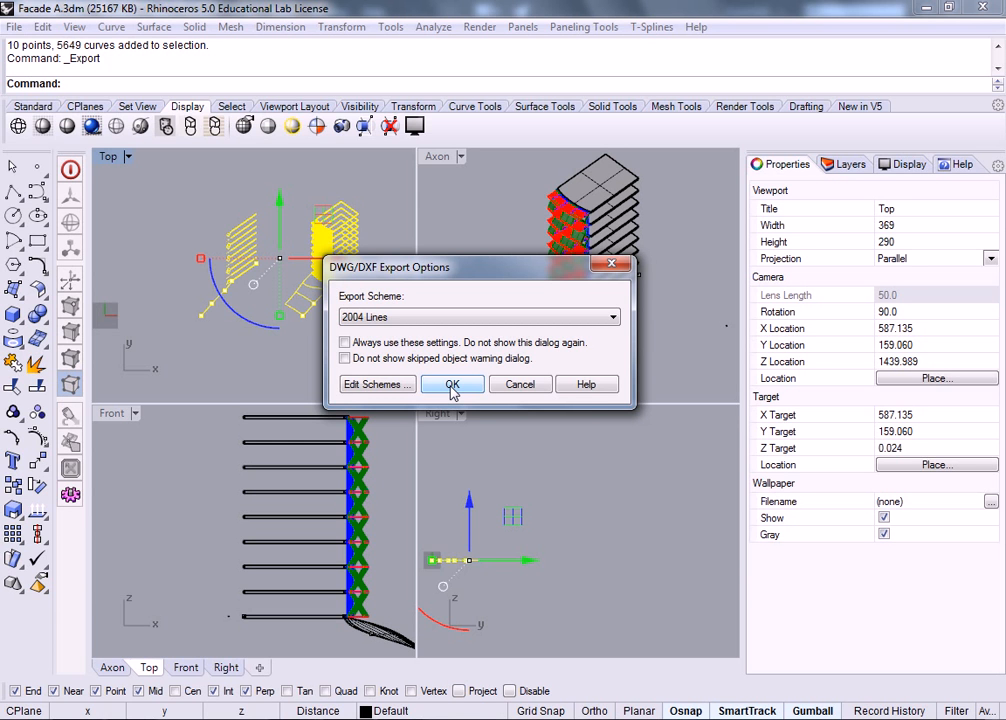
{"action": "left_click", "coordinate": [449, 322]}
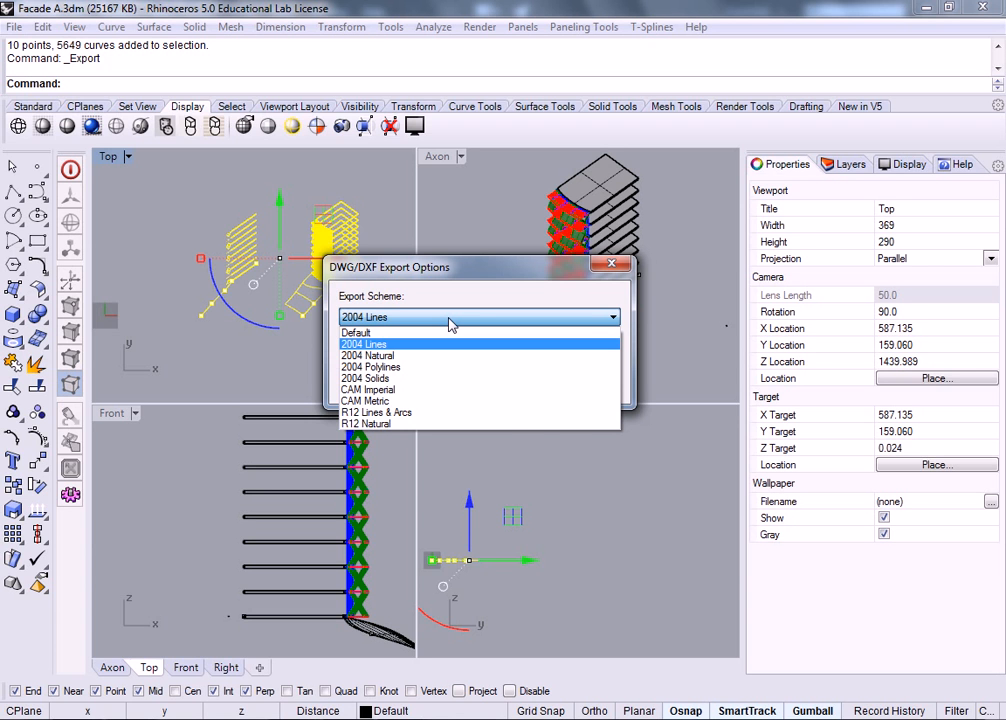
{"action": "left_click", "coordinate": [449, 322]}
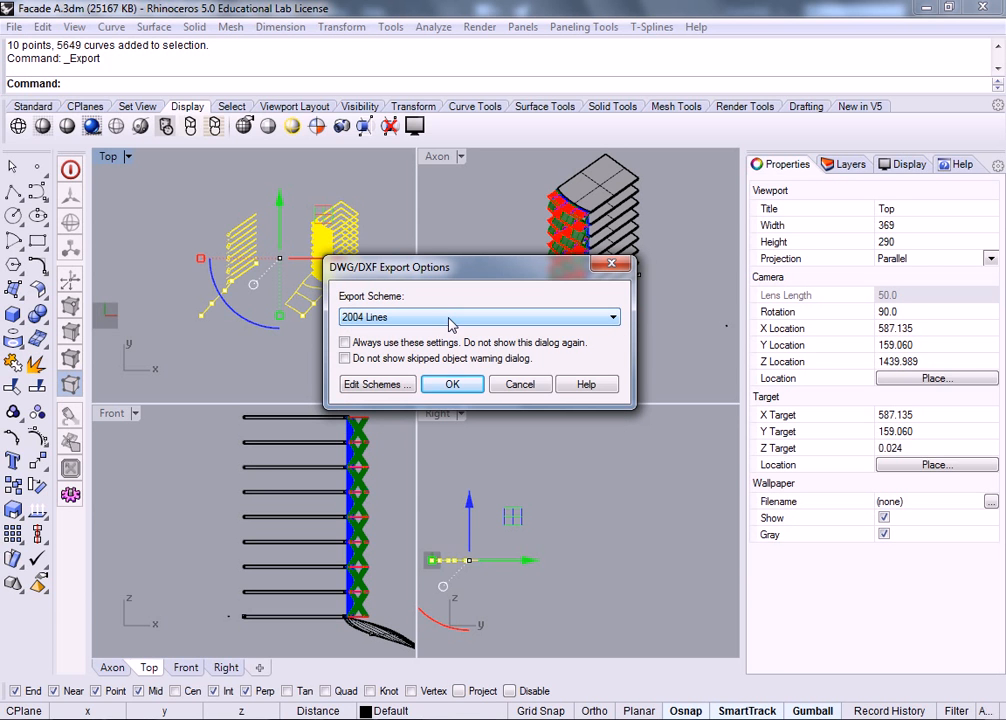
{"action": "left_click", "coordinate": [453, 385]}
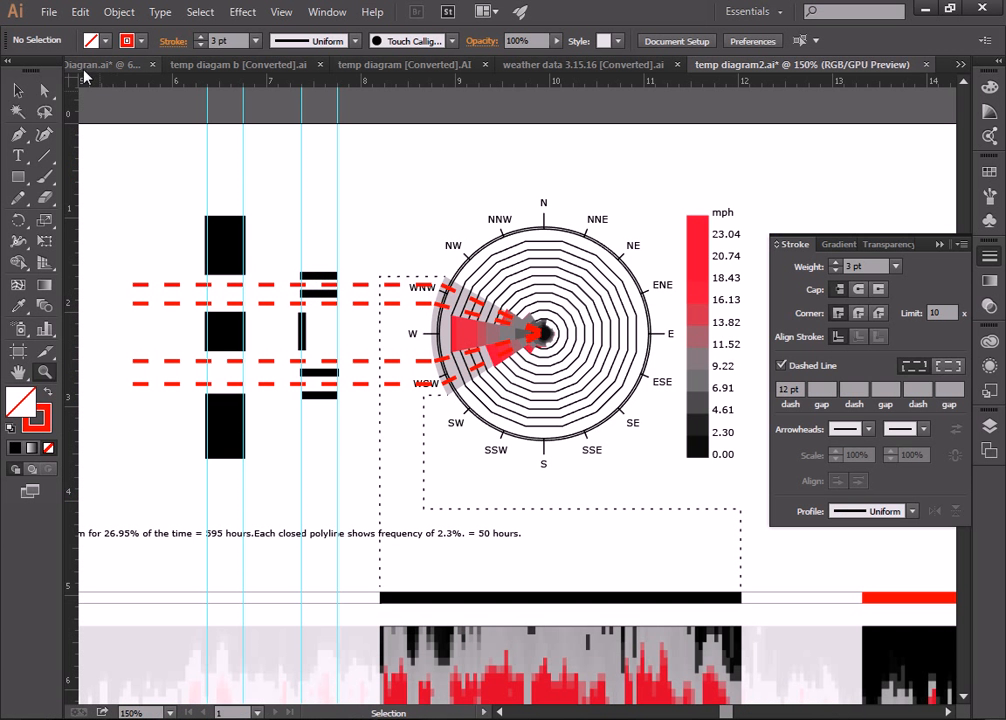
Step: In Illustrator, open the file Axon Section 222.dwg
{"action": "left_click", "coordinate": [49, 11]}
{"action": "key", "text": "Escape"}
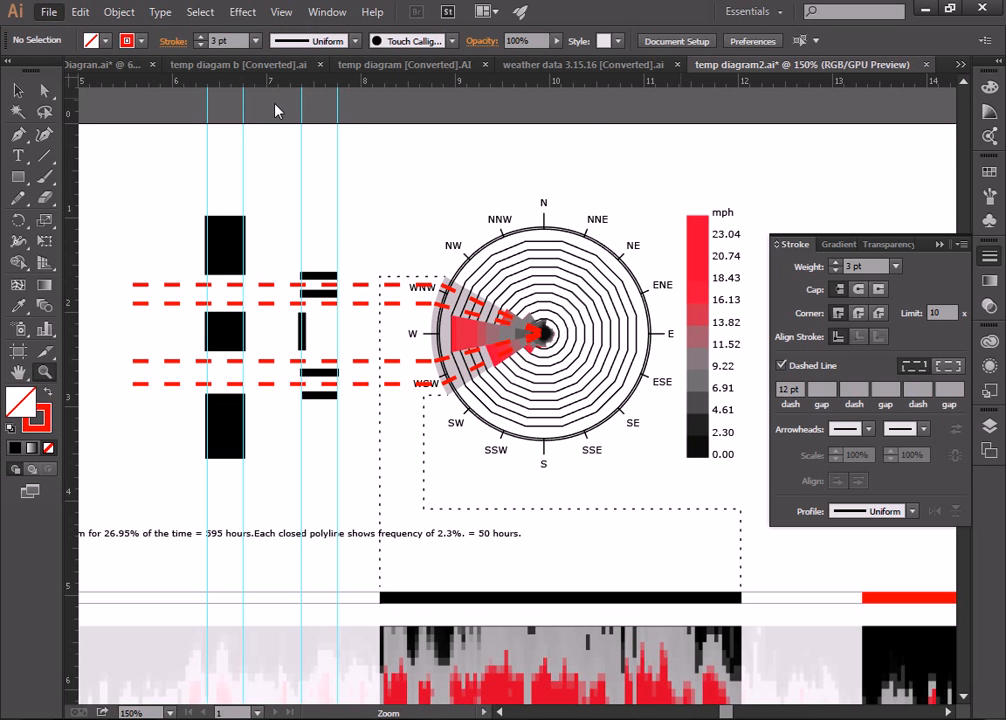
{"action": "key", "text": "ctrl+n"}
{"action": "left_click", "coordinate": [545, 531]}
{"action": "left_click", "coordinate": [47, 12]}
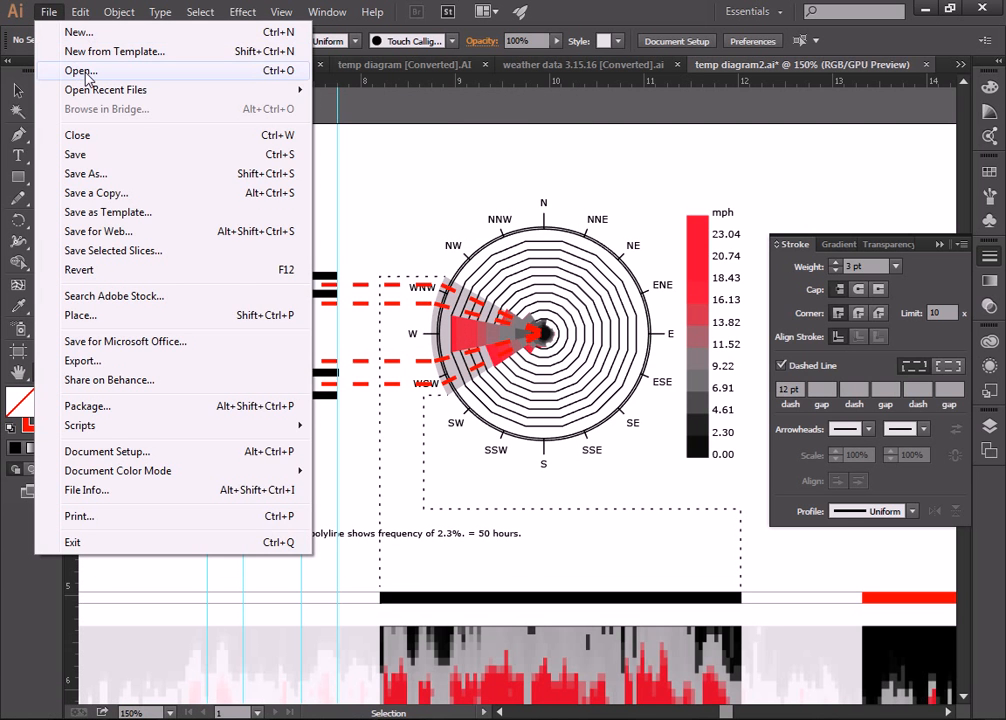
{"action": "left_click", "coordinate": [86, 71]}
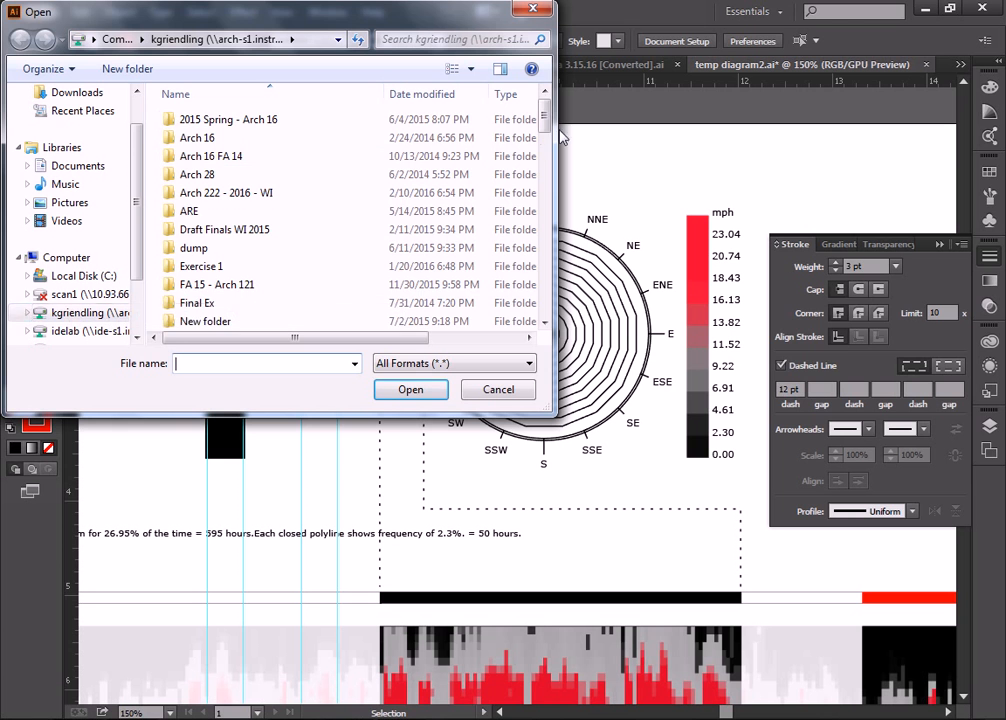
{"action": "scroll", "coordinate": [545, 143], "scroll_direction": "down", "scroll_amount": 2}
{"action": "scroll", "coordinate": [545, 143], "scroll_direction": "down", "scroll_amount": 6}
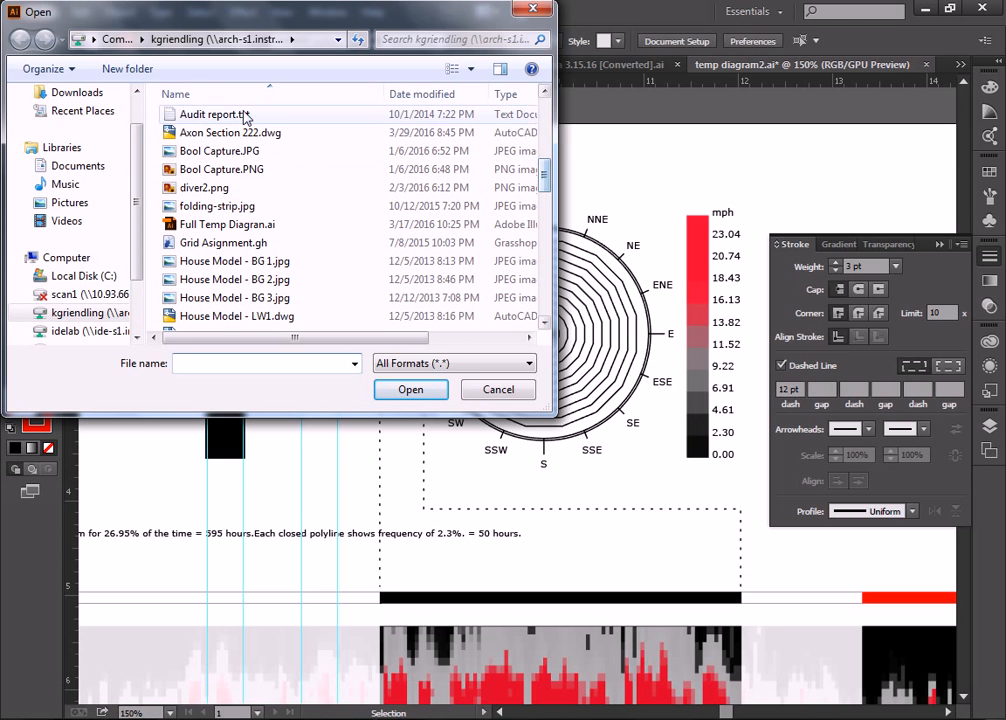
{"action": "left_click", "coordinate": [235, 132]}
{"action": "left_click", "coordinate": [410, 389]}
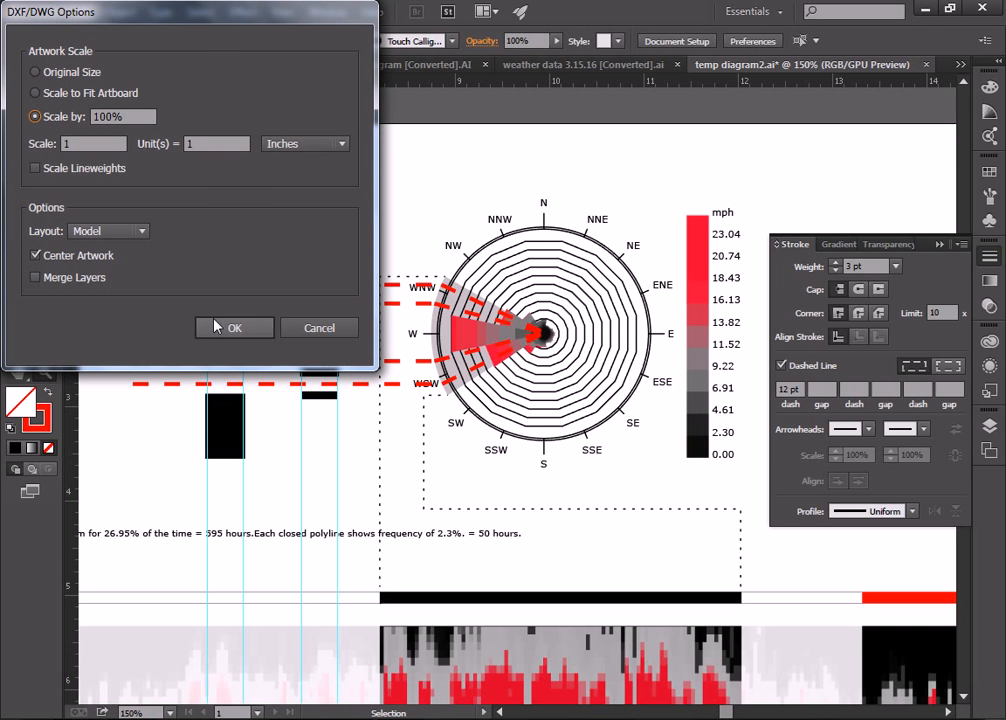
Step: Import the DWG with Scale to Fit Artboard selected
{"action": "left_click", "coordinate": [40, 93]}
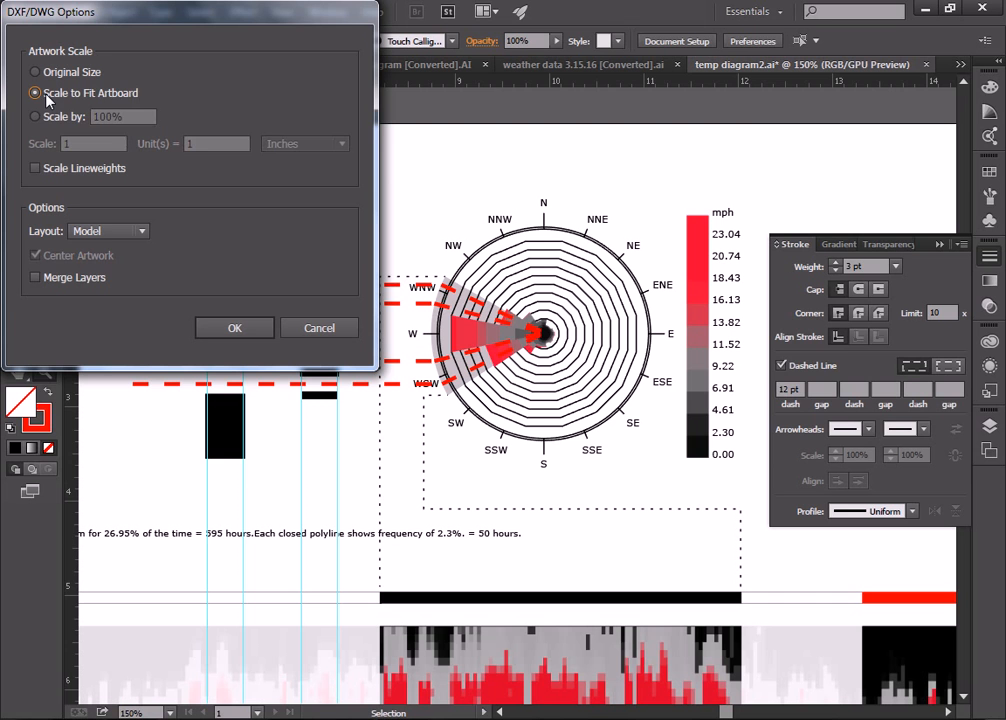
{"action": "left_click", "coordinate": [240, 330]}
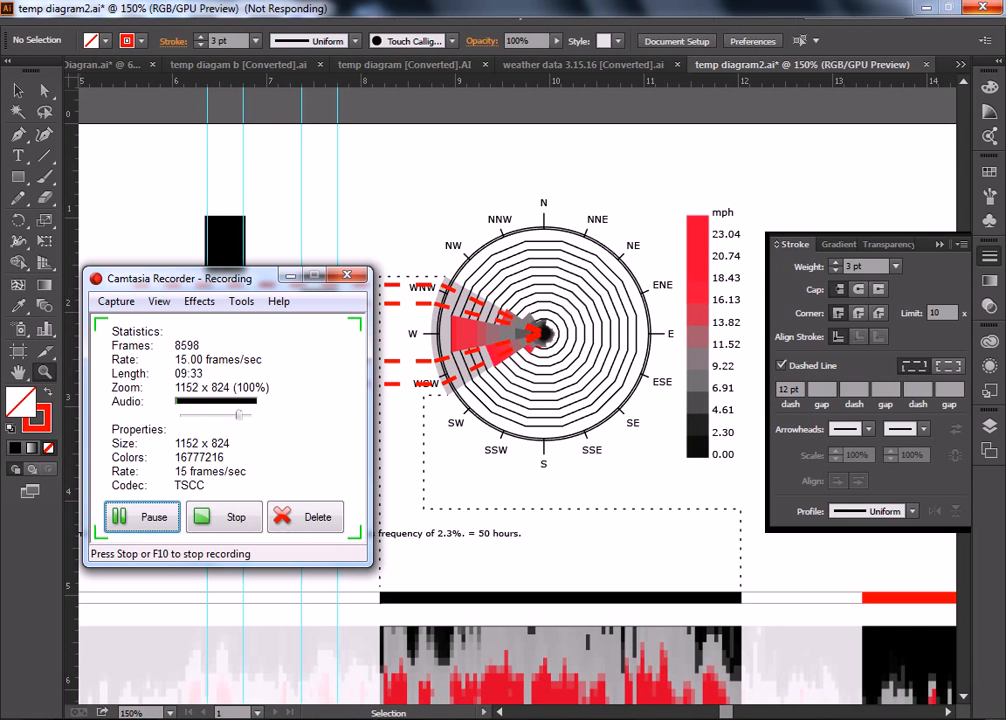
{"action": "left_click", "coordinate": [65, 581]}
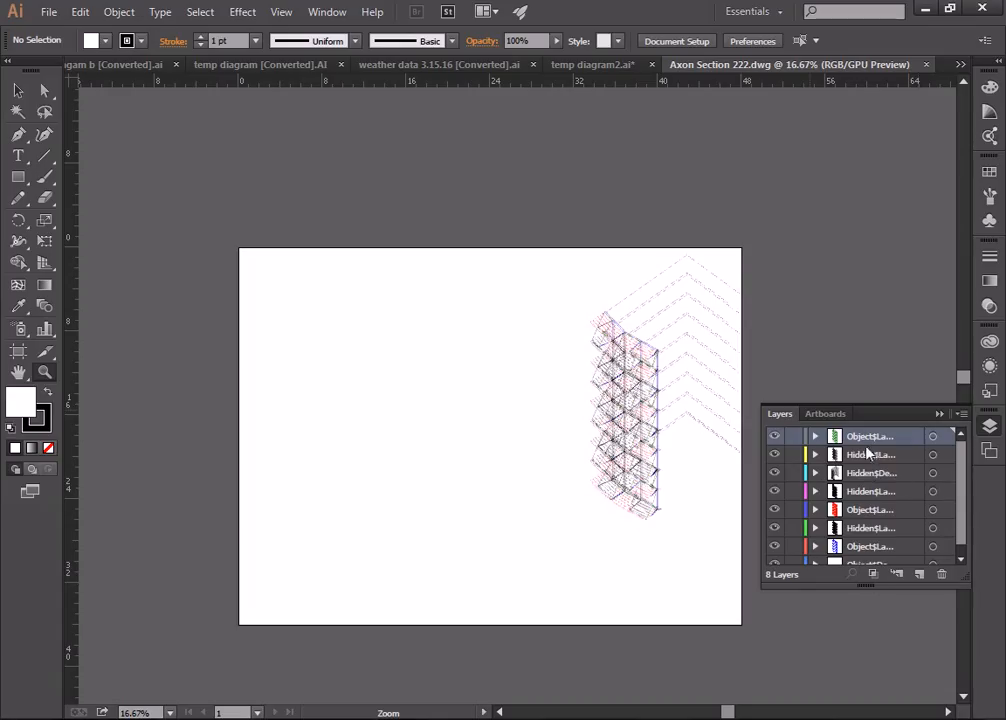
Step: Drag a Selection-tool marquee around the whole artboard to select all the imported tower linework
{"action": "left_click_drag", "start_coordinate": [959, 478], "coordinate": [962, 520]}
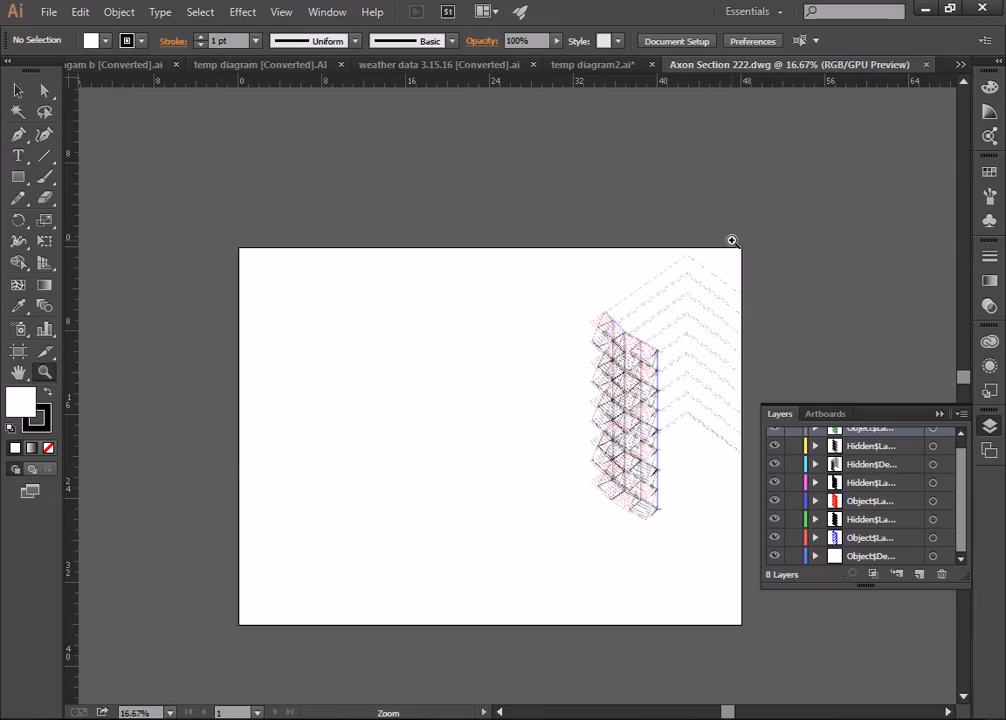
{"action": "left_click", "coordinate": [18, 90]}
{"action": "left_click_drag", "start_coordinate": [168, 160], "coordinate": [782, 648]}
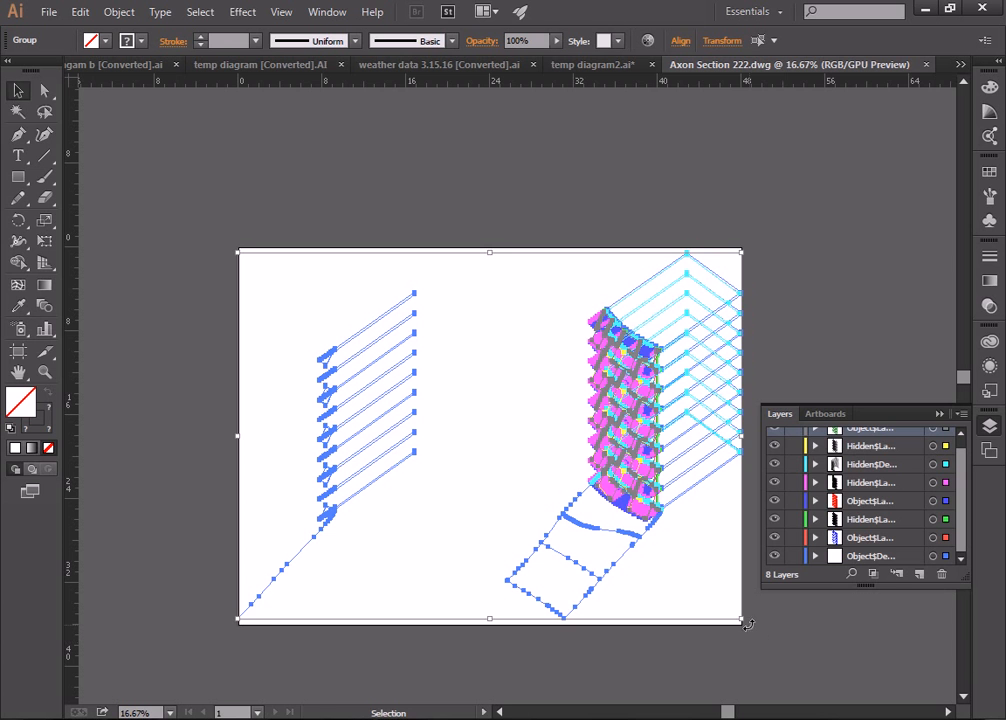
Step: Scale the imported drawing down to about half size, deselect it, and zoom in
{"action": "left_click_drag", "start_coordinate": [741, 620], "coordinate": [491, 464]}
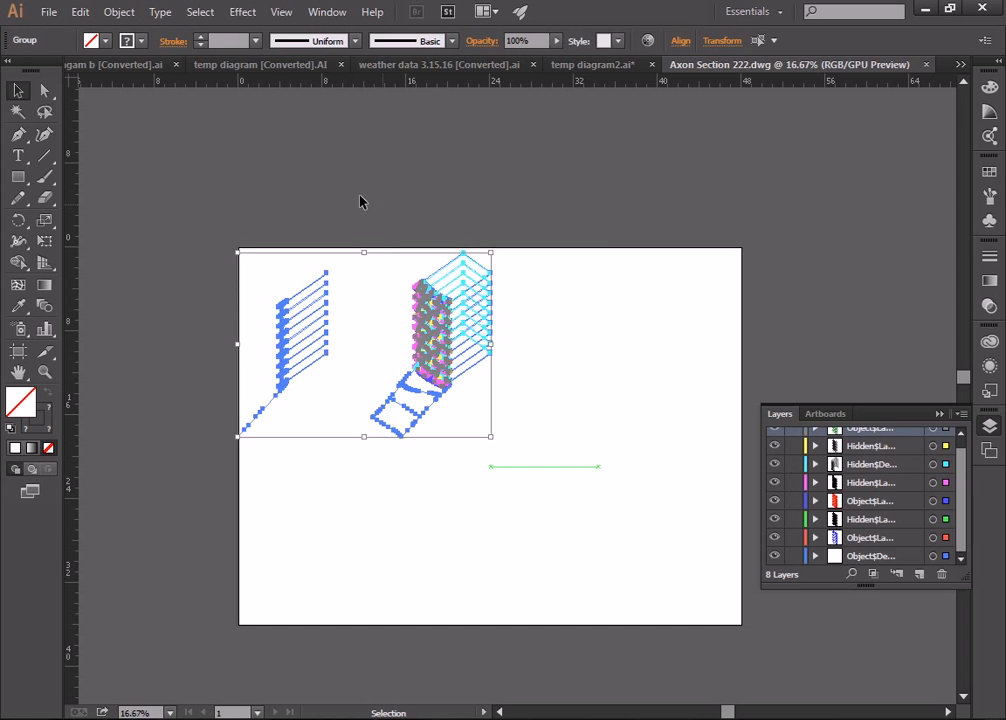
{"action": "left_click", "coordinate": [367, 298]}
{"action": "left_click", "coordinate": [45, 372]}
{"action": "left_click", "coordinate": [270, 301]}
{"action": "left_click", "coordinate": [740, 413]}
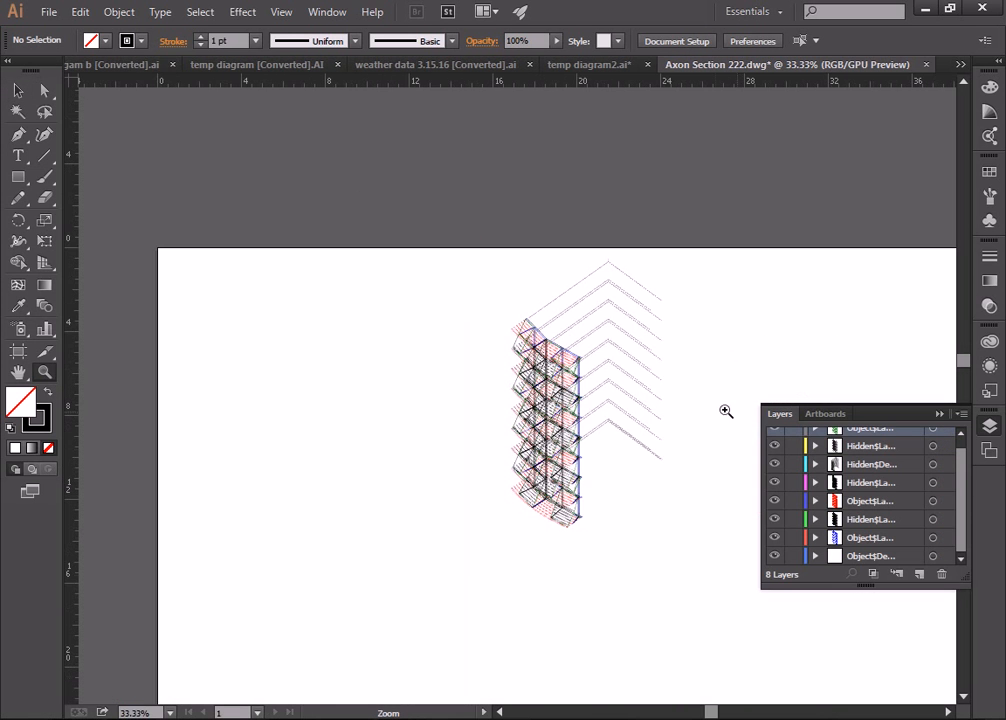
Step: Target the bottom Object layer to select all of its section-cut linework
{"action": "scroll", "coordinate": [408, 365], "scroll_direction": "down", "scroll_amount": 3}
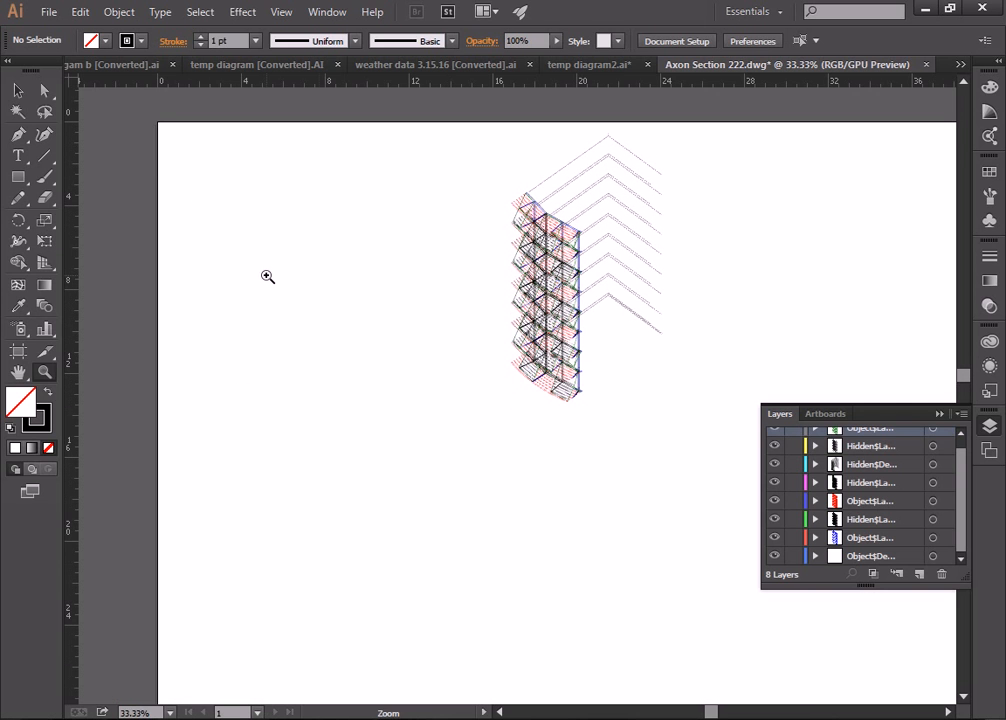
{"action": "left_click", "coordinate": [18, 90]}
{"action": "left_click_drag", "start_coordinate": [90, 104], "coordinate": [459, 510]}
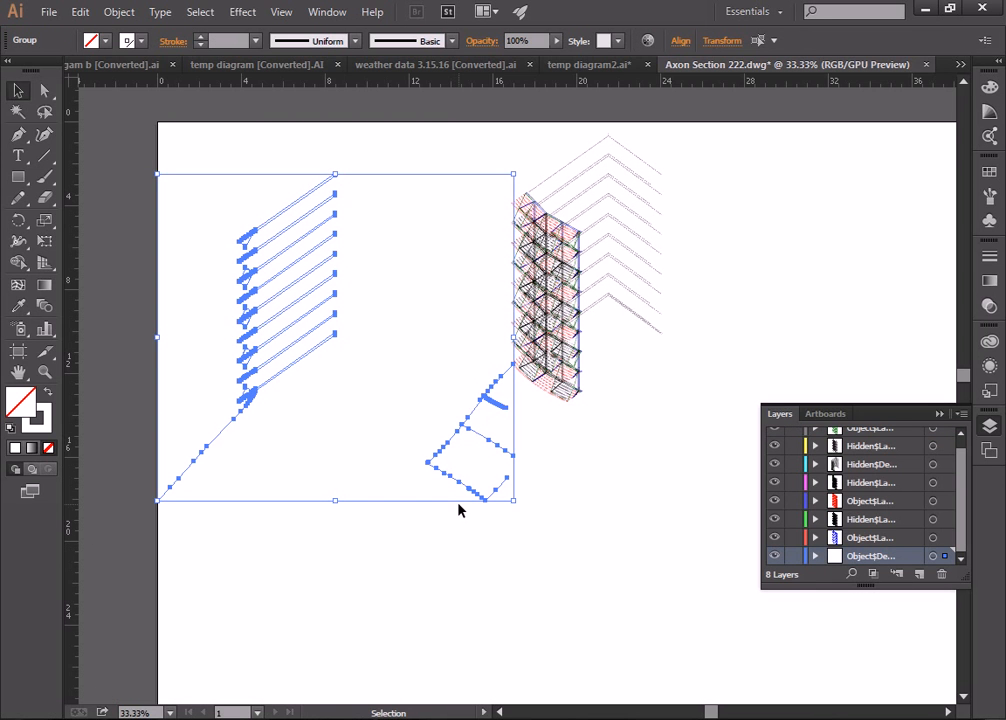
{"action": "key", "text": "Delete"}
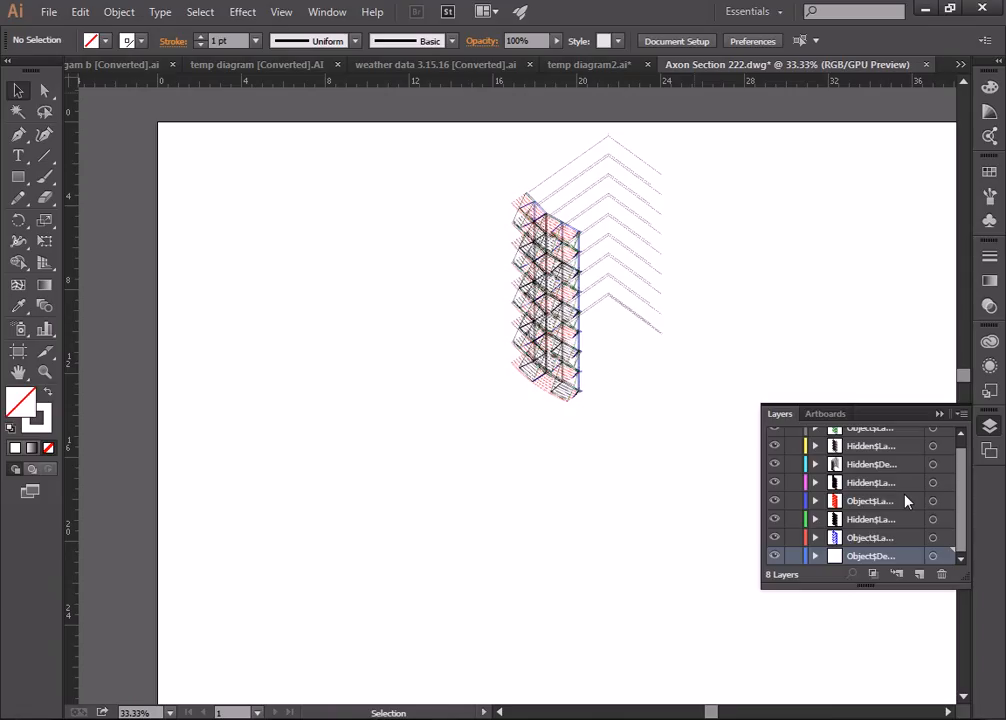
{"action": "left_click", "coordinate": [935, 556]}
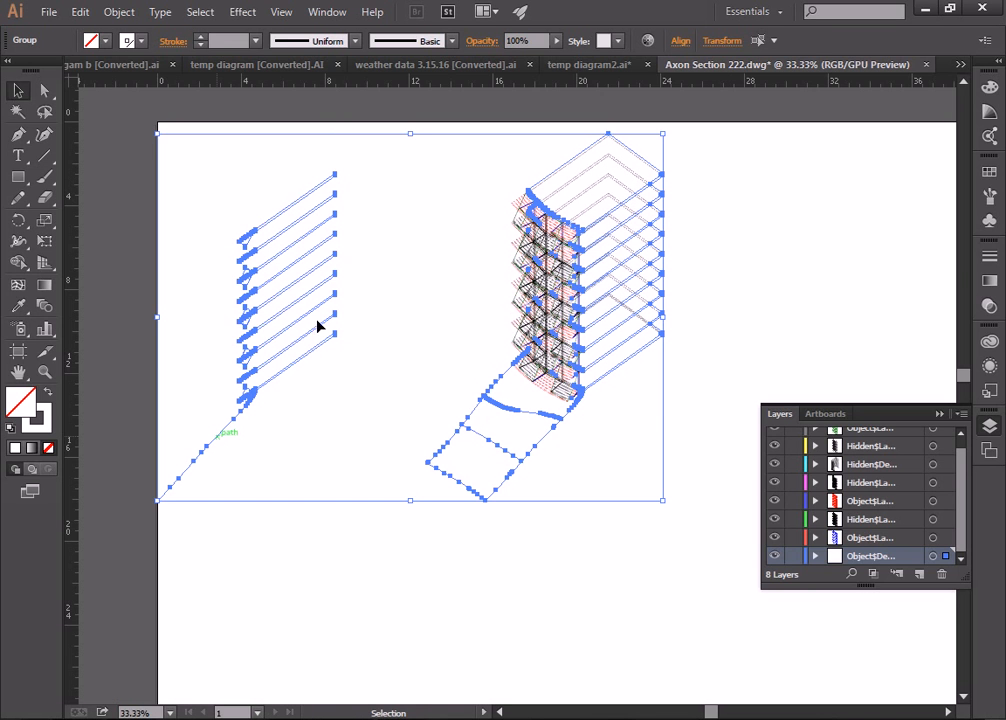
Step: Add a new layer and name it Cut
{"action": "left_click", "coordinate": [919, 574]}
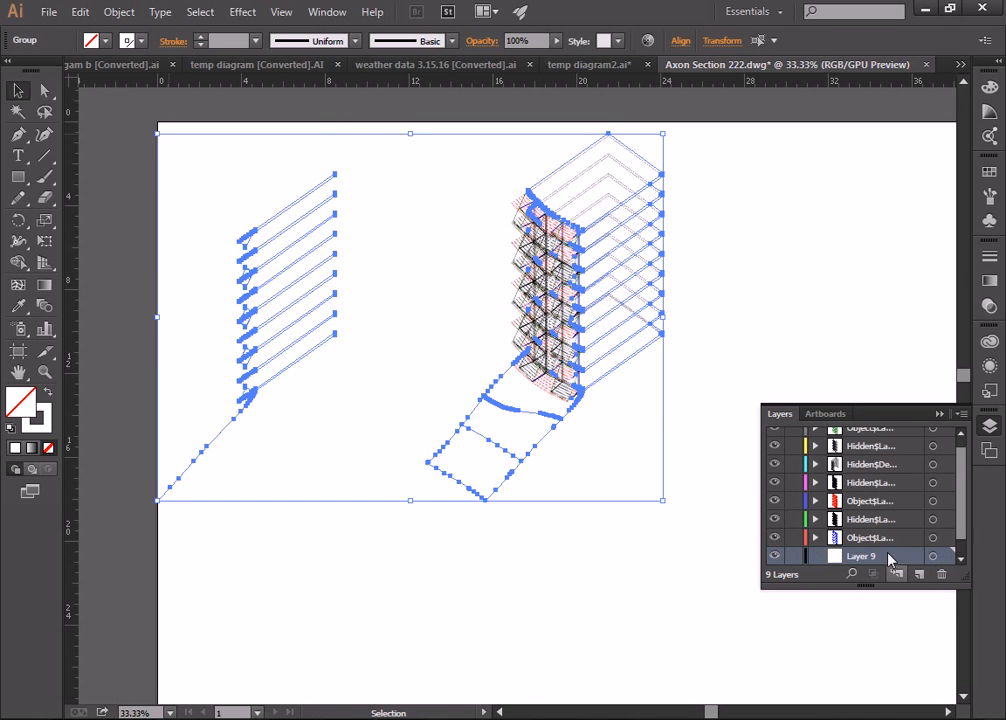
{"action": "double_click", "coordinate": [865, 555]}
{"action": "type", "text": "Cut"}
{"action": "key", "text": "Return"}
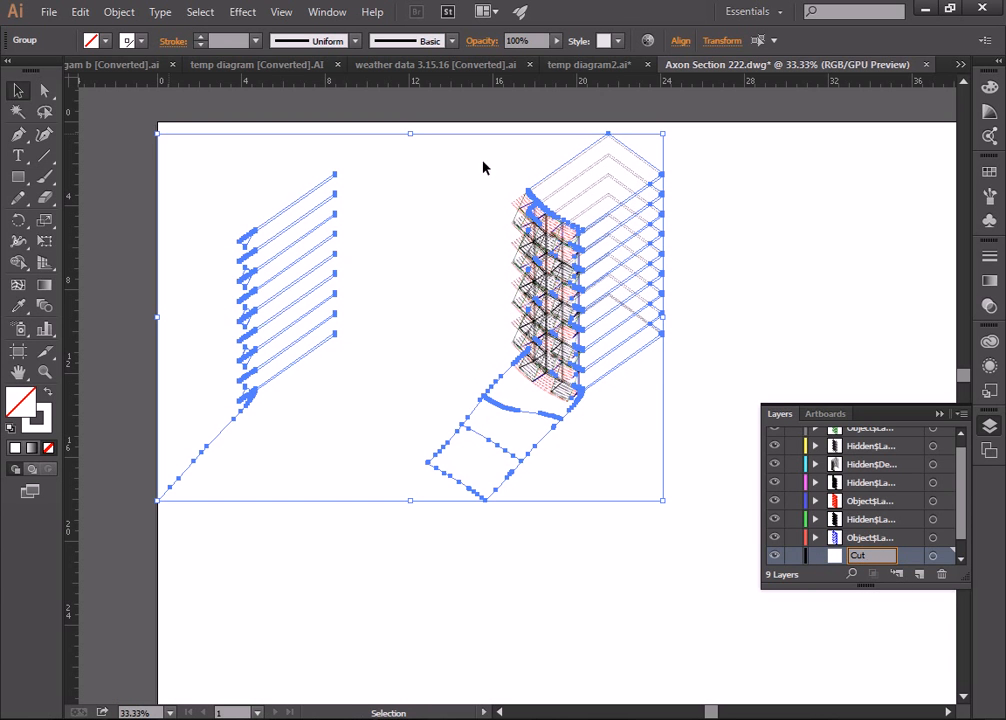
Step: Move the left section-cut linework onto the Cut layer with Send to Current Layer
{"action": "left_click", "coordinate": [19, 91]}
{"action": "left_click_drag", "start_coordinate": [113, 108], "coordinate": [388, 573]}
{"action": "left_click", "coordinate": [880, 539]}
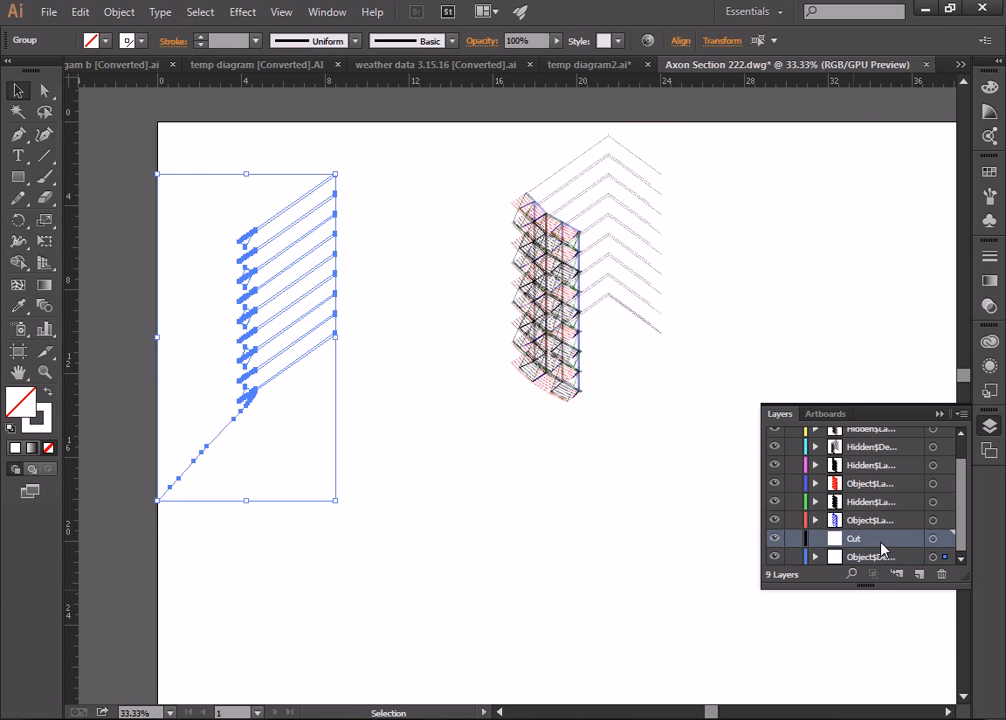
{"action": "right_click", "coordinate": [330, 280]}
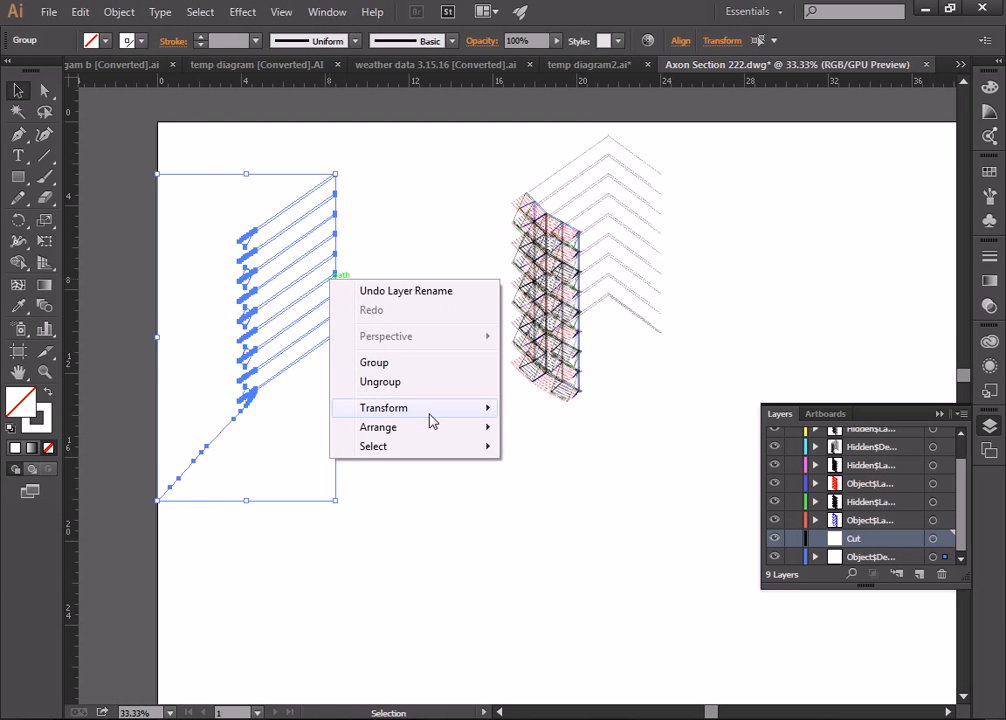
{"action": "mouse_move", "coordinate": [448, 430]}
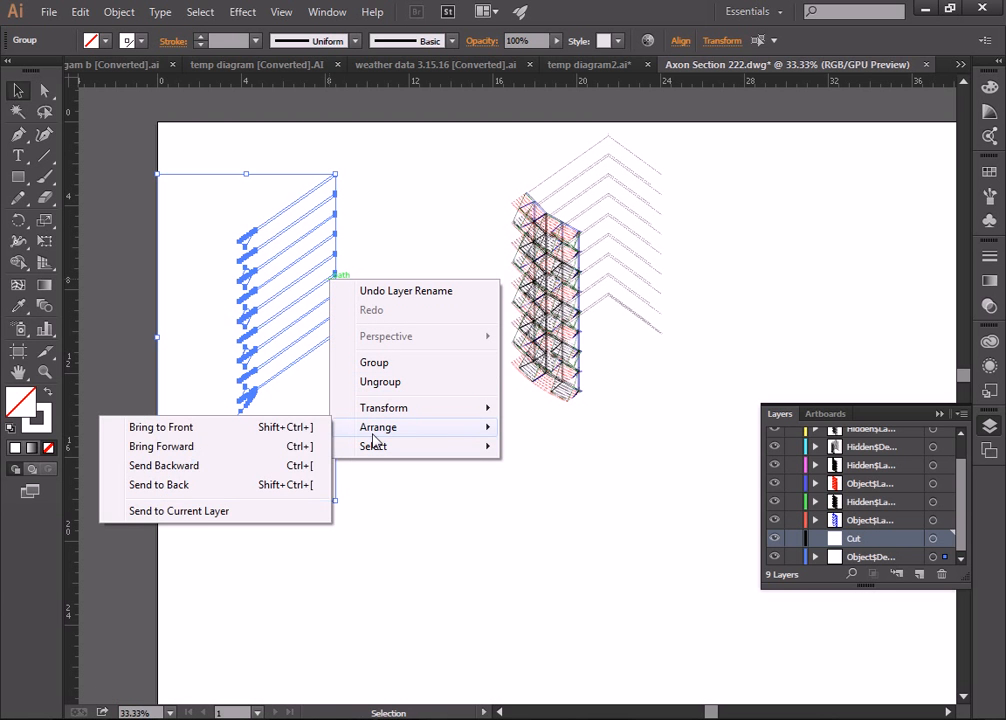
{"action": "left_click", "coordinate": [209, 512]}
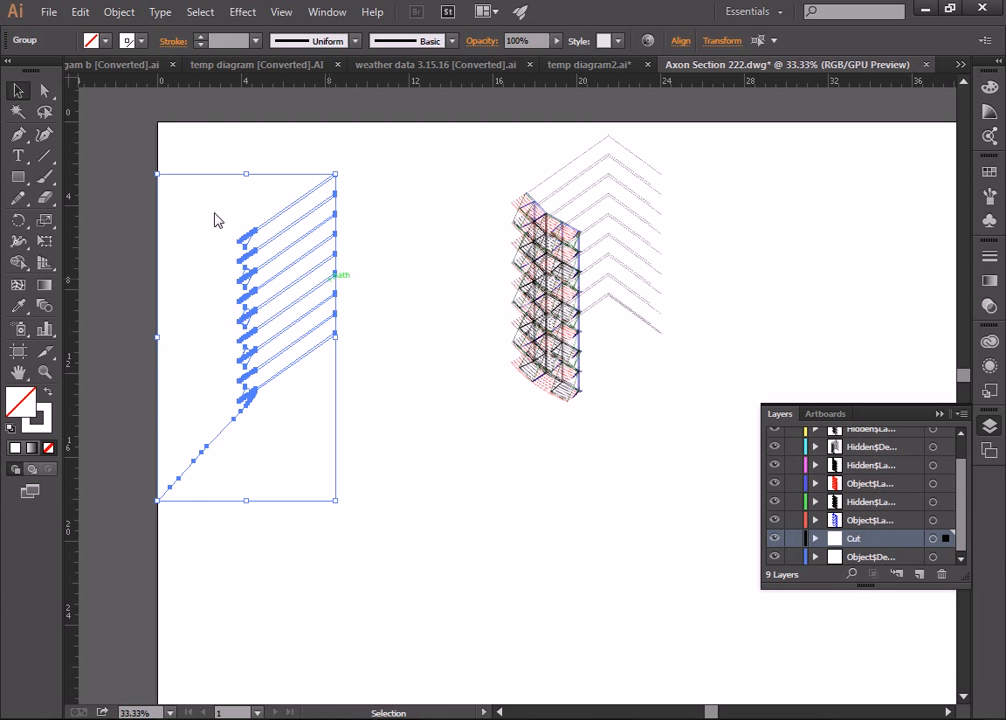
{"action": "key", "text": "Delete"}
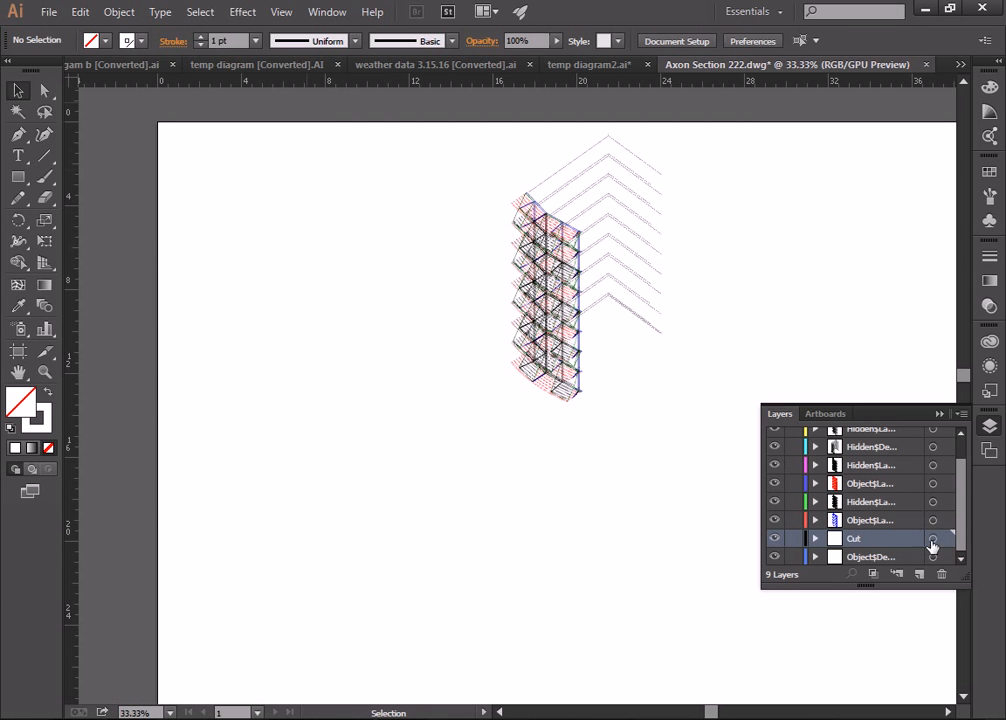
Step: Select all the Cut layer artwork and set its stroke weight to 2 pt
{"action": "left_click", "coordinate": [945, 539]}
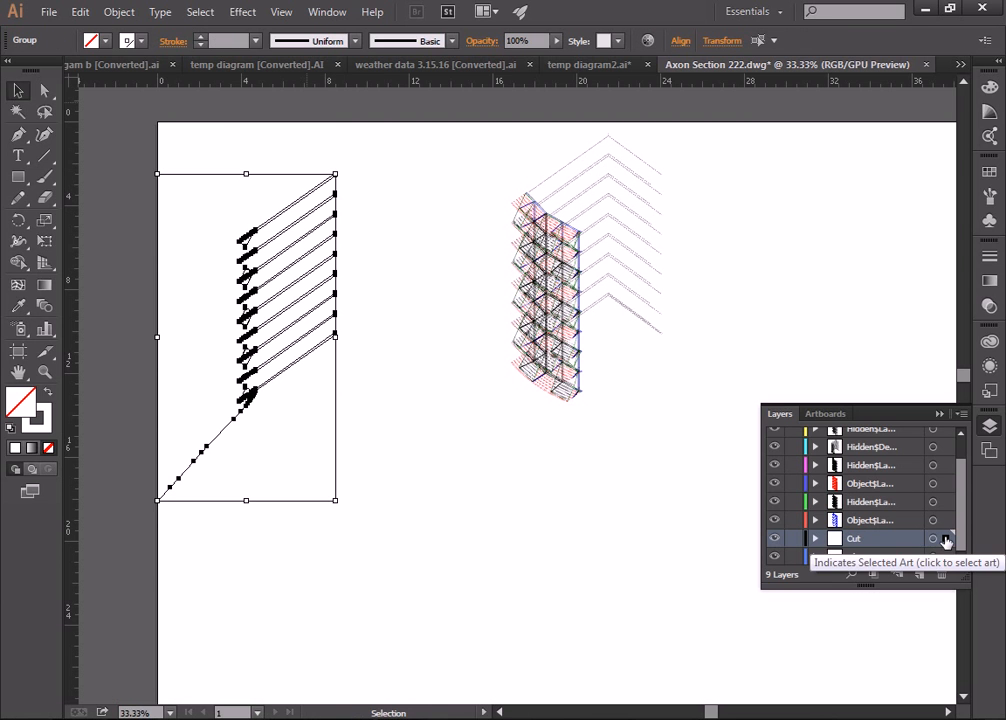
{"action": "left_click", "coordinate": [127, 41]}
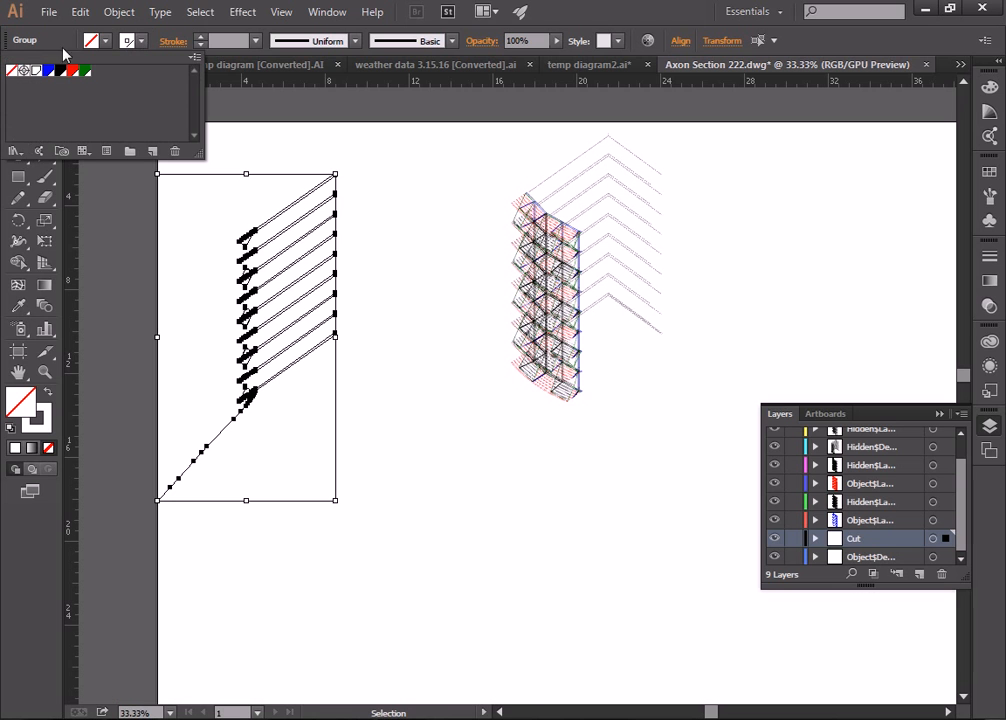
{"action": "left_click", "coordinate": [257, 41]}
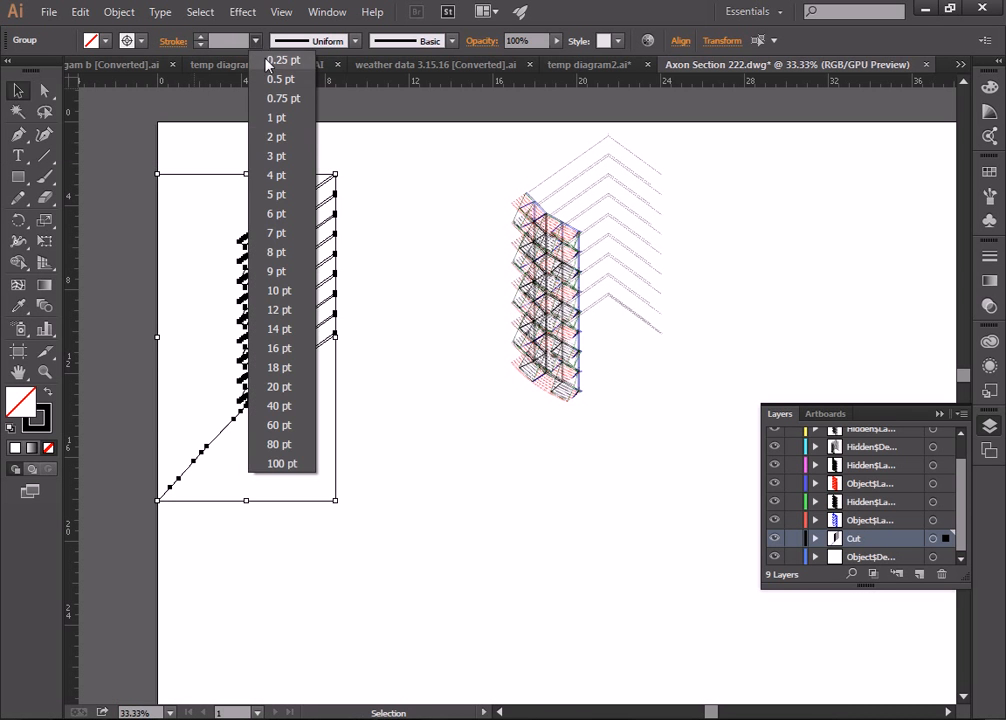
{"action": "left_click", "coordinate": [276, 136]}
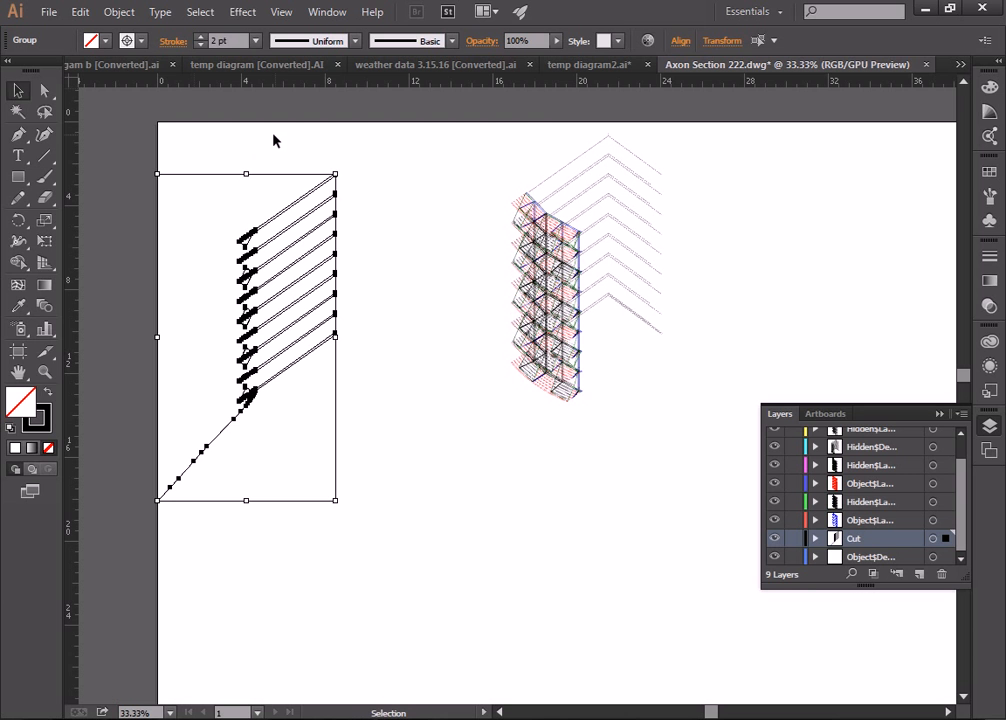
Step: Zoom in on the cut linework and the axonometric building
{"action": "left_click", "coordinate": [45, 372]}
{"action": "left_click", "coordinate": [260, 364]}
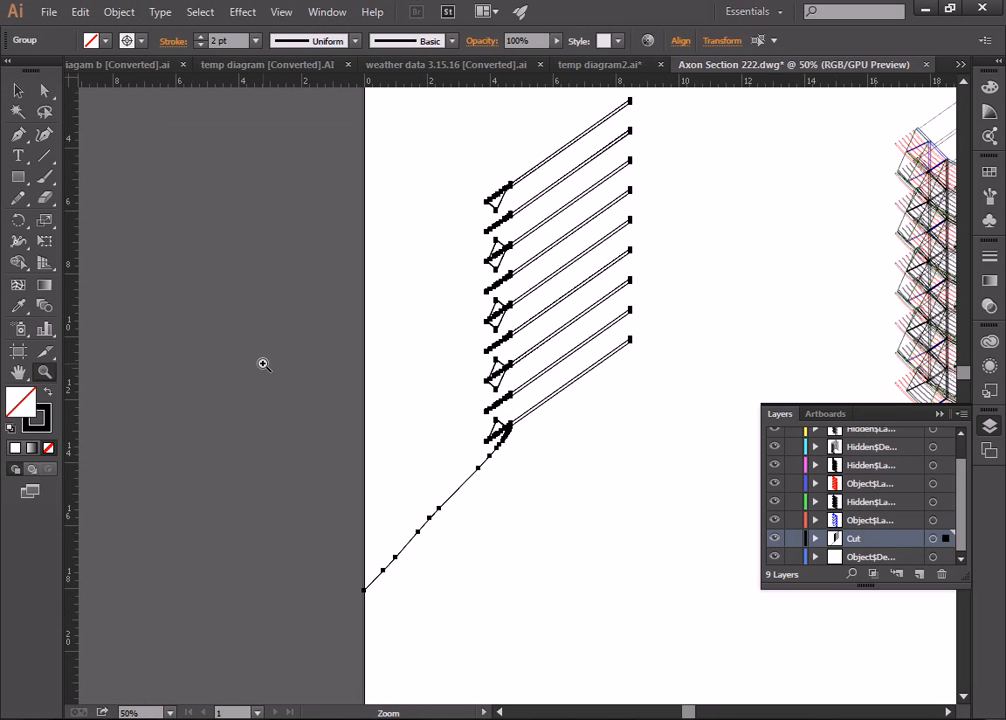
{"action": "left_click", "coordinate": [578, 366]}
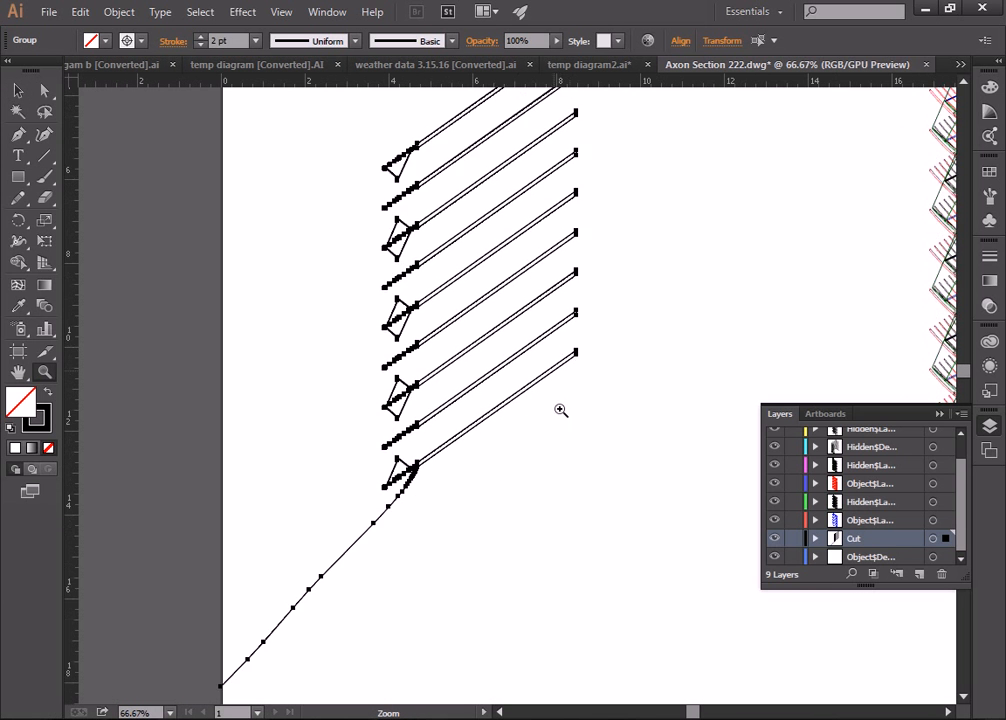
{"action": "left_click_drag", "start_coordinate": [694, 712], "coordinate": [716, 715]}
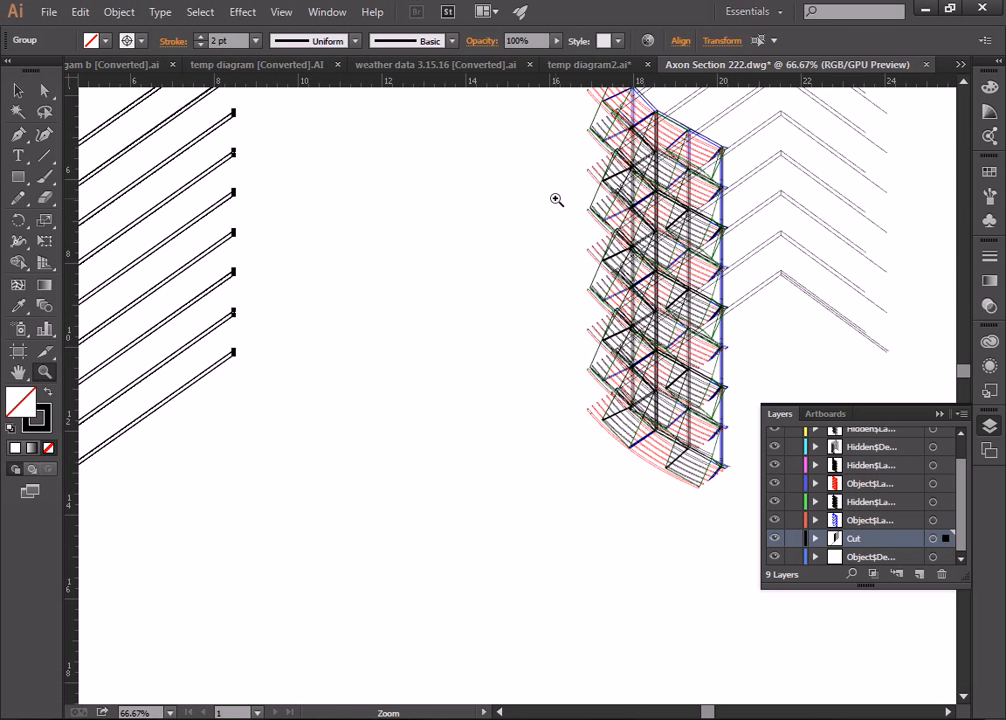
{"action": "left_click", "coordinate": [799, 205]}
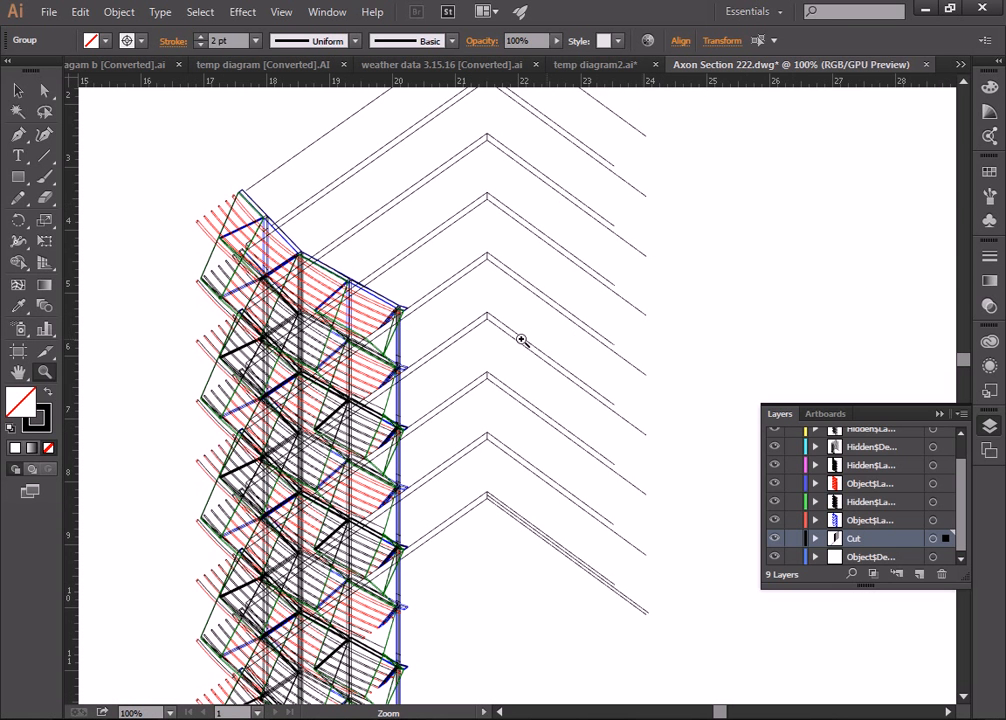
Step: Move the red object layer up above the hidden-line layers
{"action": "left_click", "coordinate": [297, 281]}
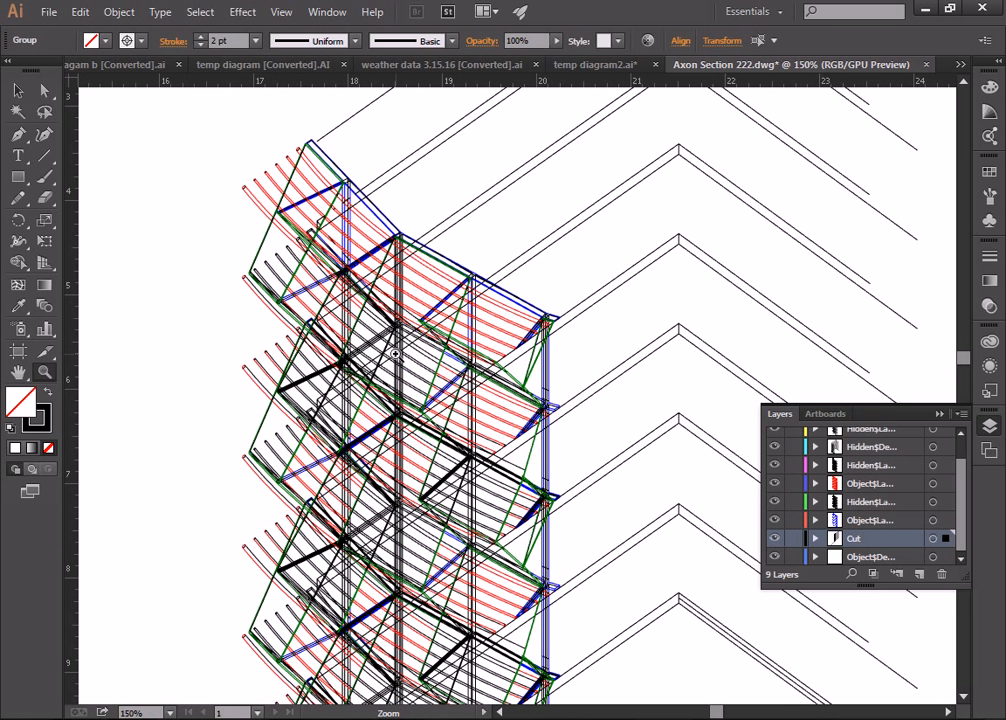
{"action": "left_click", "coordinate": [868, 502]}
{"action": "scroll", "coordinate": [868, 502], "scroll_direction": "up", "scroll_amount": 1}
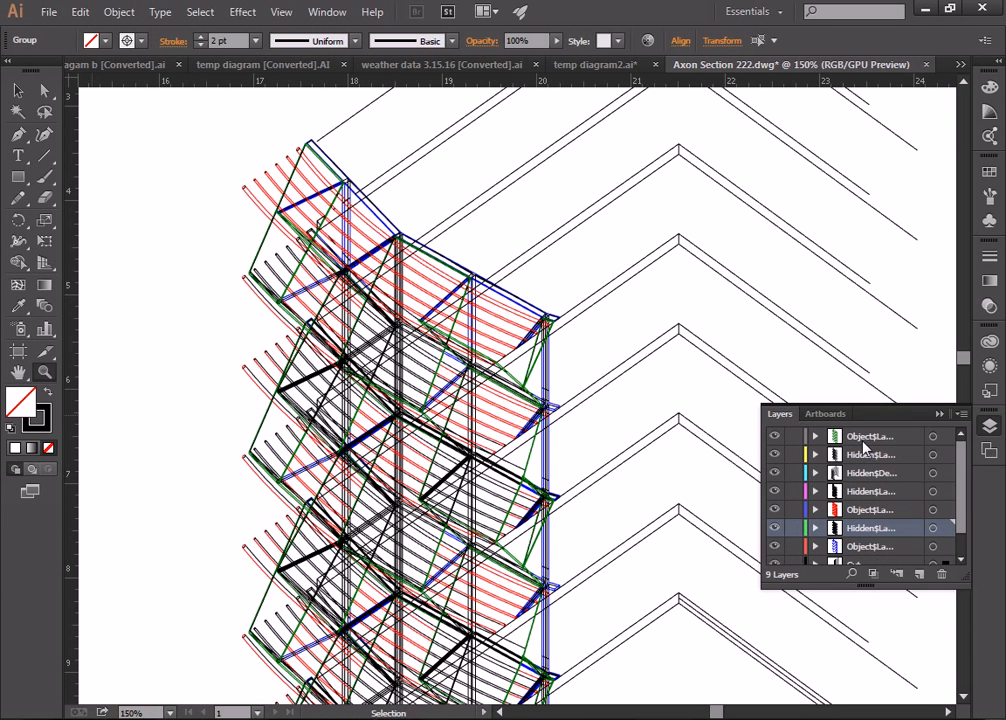
{"action": "left_click", "coordinate": [869, 546]}
{"action": "left_click", "coordinate": [868, 510]}
{"action": "left_click_drag", "start_coordinate": [866, 516], "coordinate": [868, 450]}
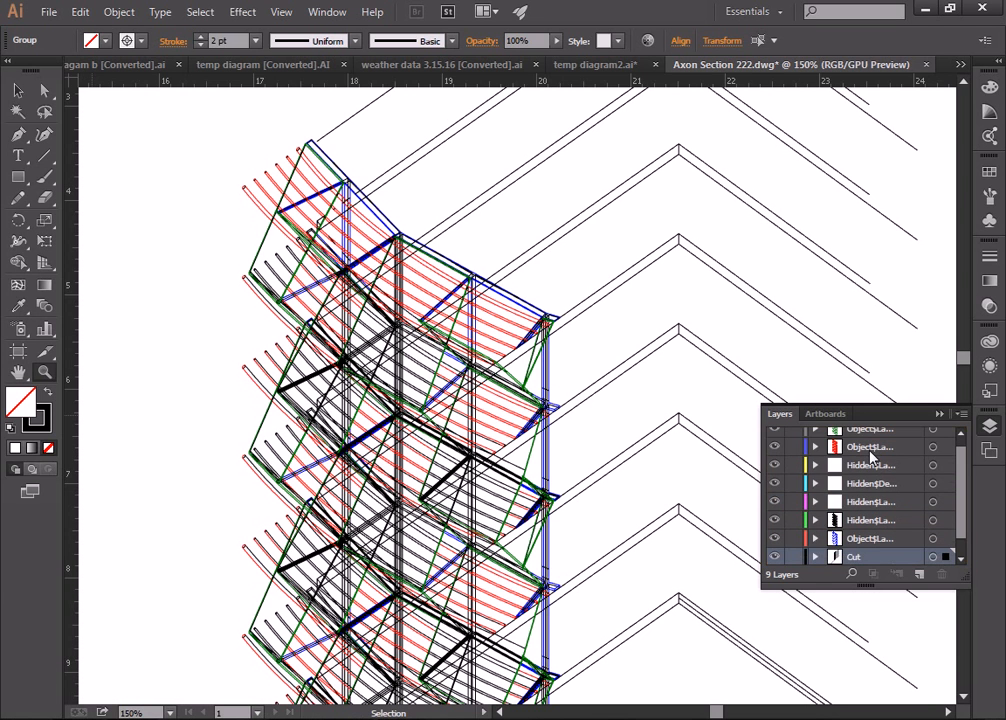
{"action": "left_click_drag", "start_coordinate": [886, 548], "coordinate": [862, 474]}
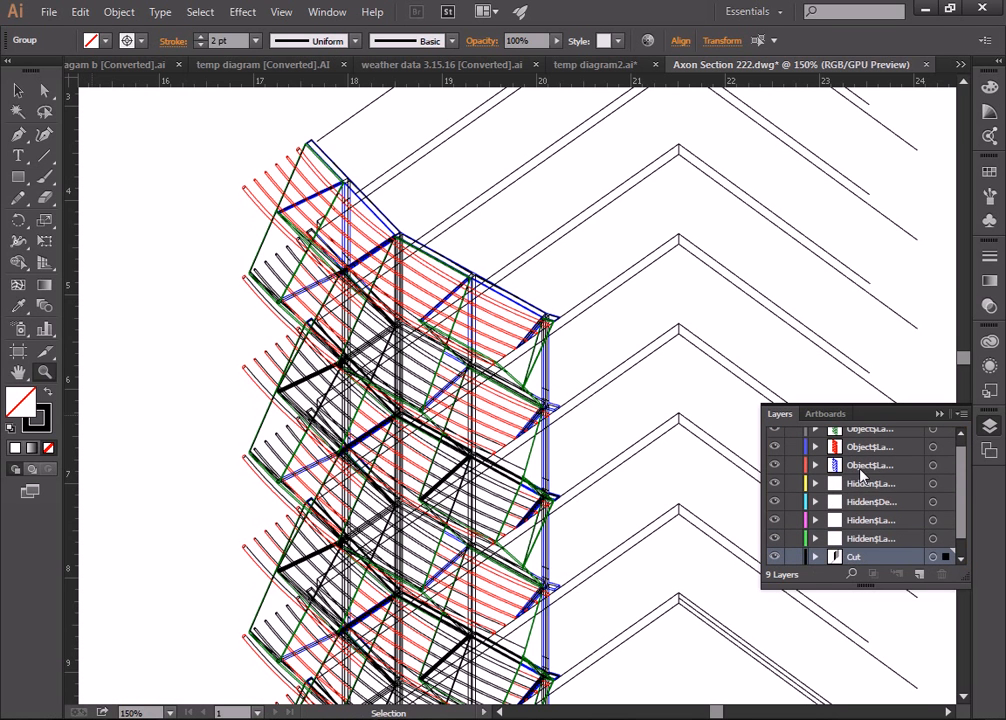
Step: Move the object layer below the Cut layer above the hidden-line layers too
{"action": "scroll", "coordinate": [878, 506], "scroll_direction": "down", "scroll_amount": 1}
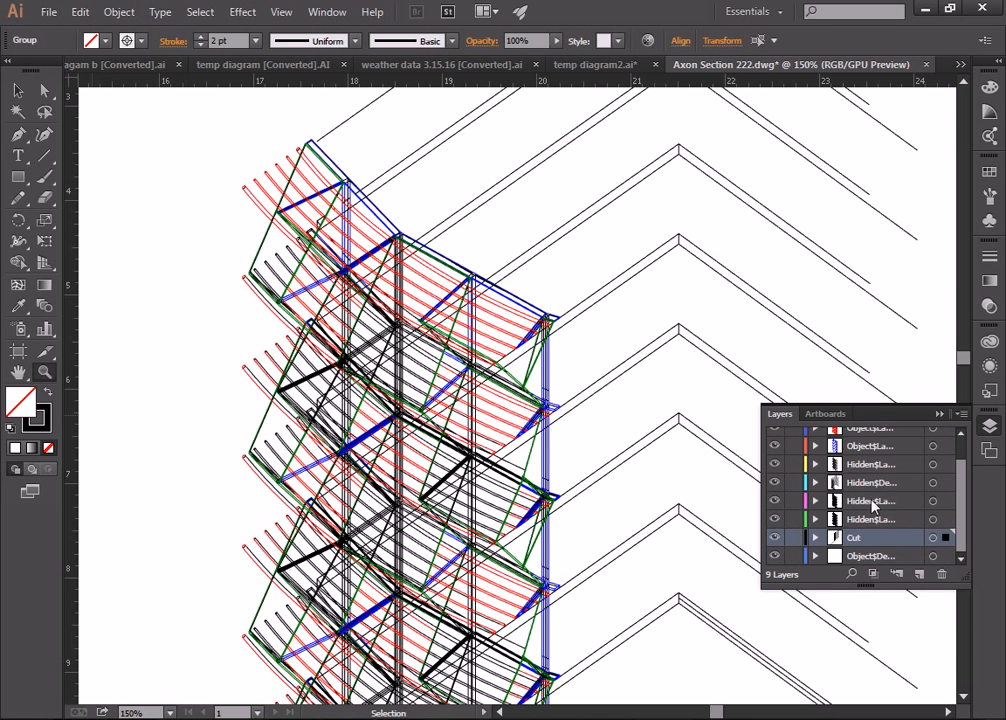
{"action": "left_click", "coordinate": [861, 562]}
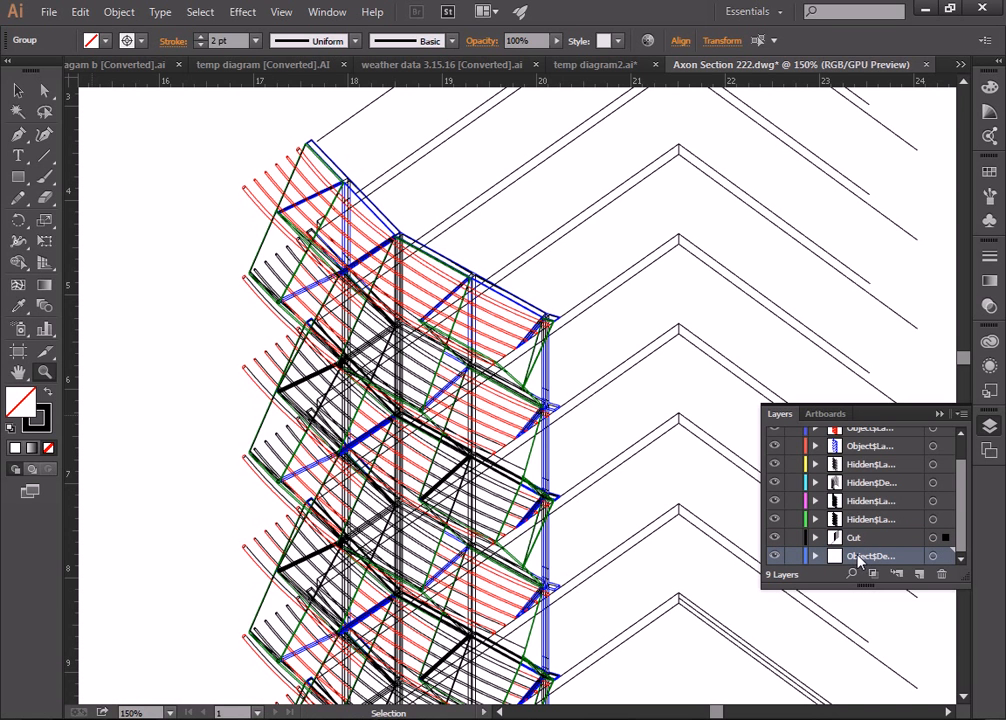
{"action": "left_click_drag", "start_coordinate": [862, 563], "coordinate": [866, 453]}
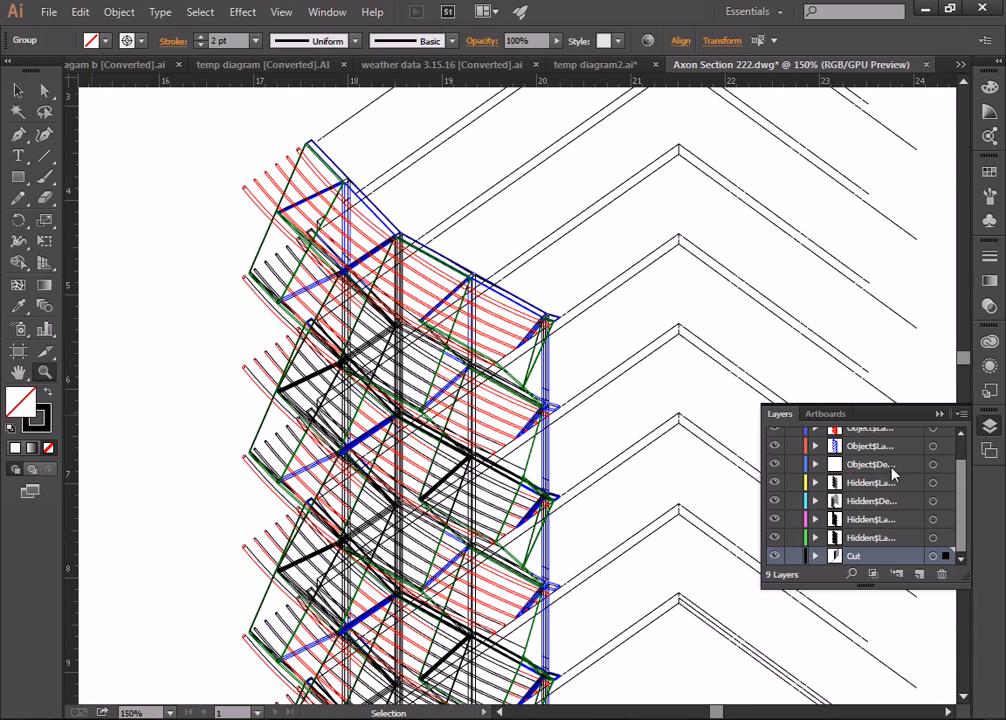
{"action": "scroll", "coordinate": [893, 487], "scroll_direction": "up", "scroll_amount": 2}
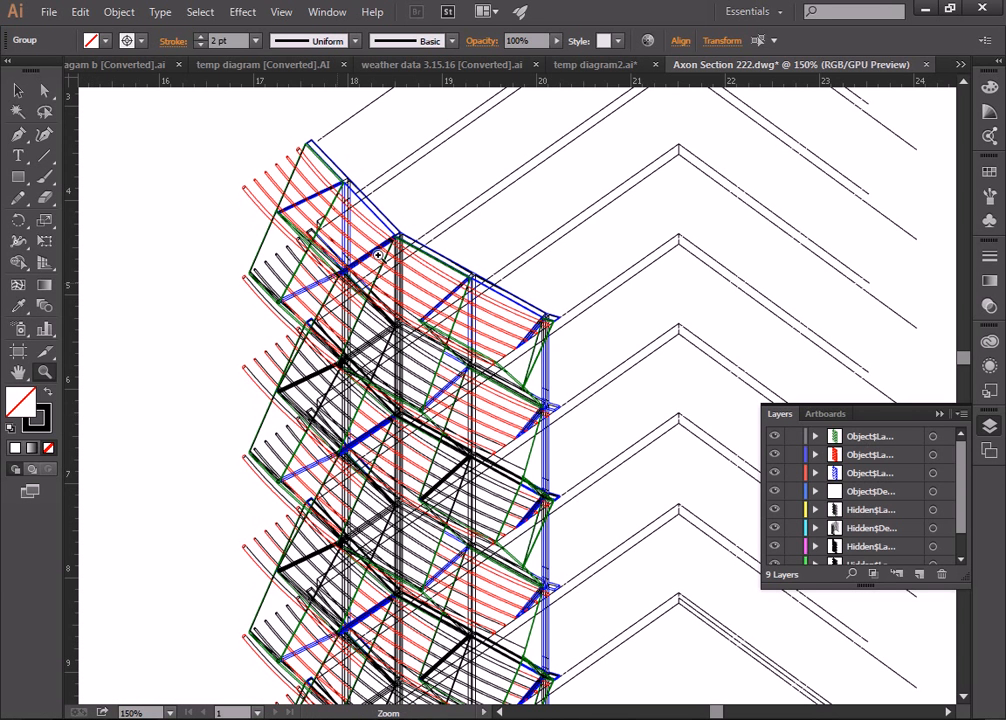
Step: Restroke the top layer's green lines in black at 1 pt, then select the second layer's red lines
{"action": "left_click", "coordinate": [933, 437]}
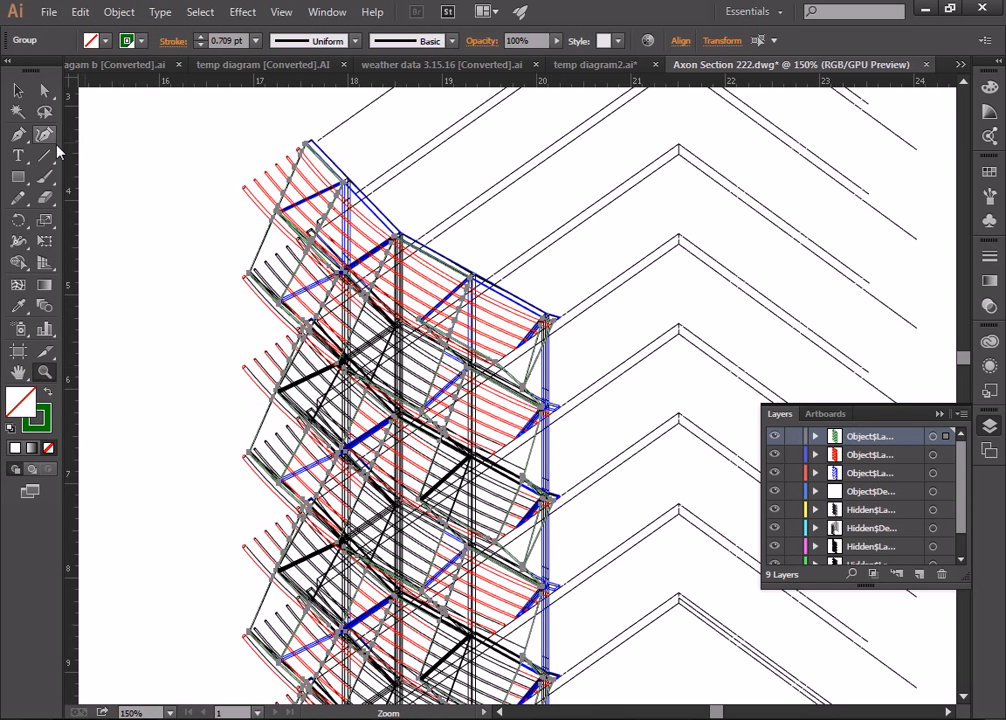
{"action": "left_click", "coordinate": [131, 41]}
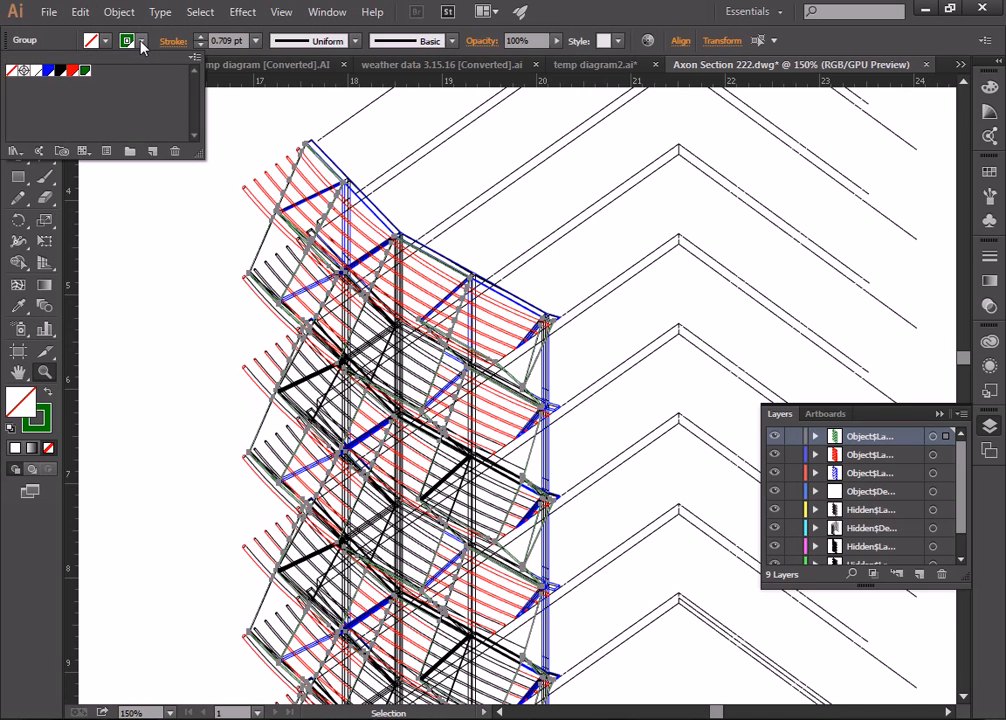
{"action": "left_click", "coordinate": [24, 70]}
{"action": "left_click", "coordinate": [256, 42]}
{"action": "left_click", "coordinate": [257, 44]}
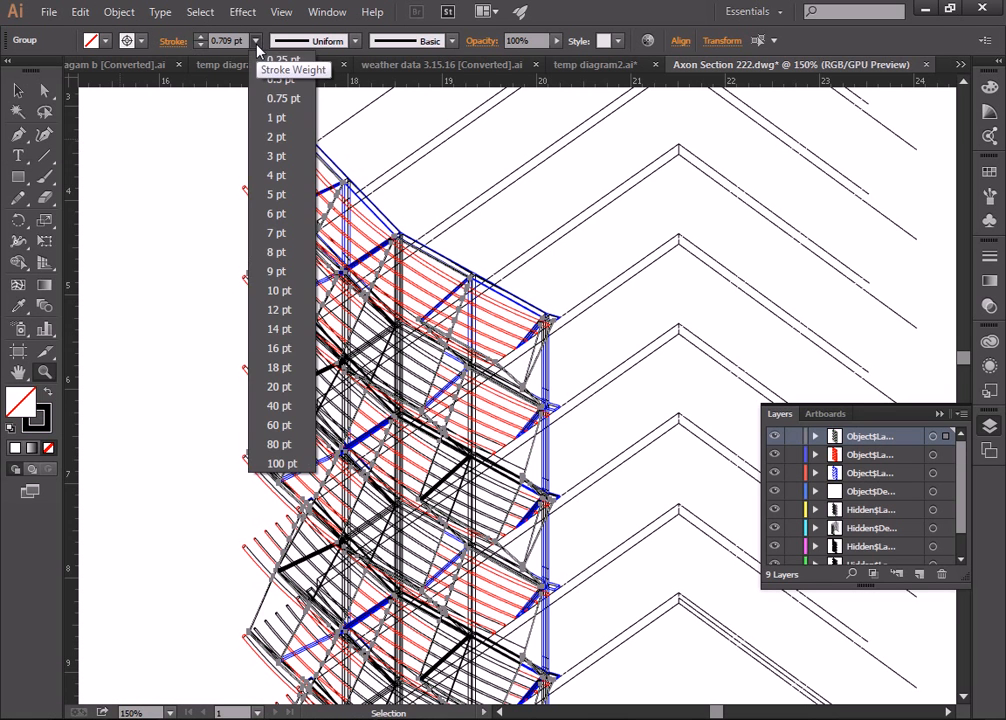
{"action": "left_click", "coordinate": [276, 118]}
{"action": "left_click", "coordinate": [18, 90]}
{"action": "left_click", "coordinate": [184, 153]}
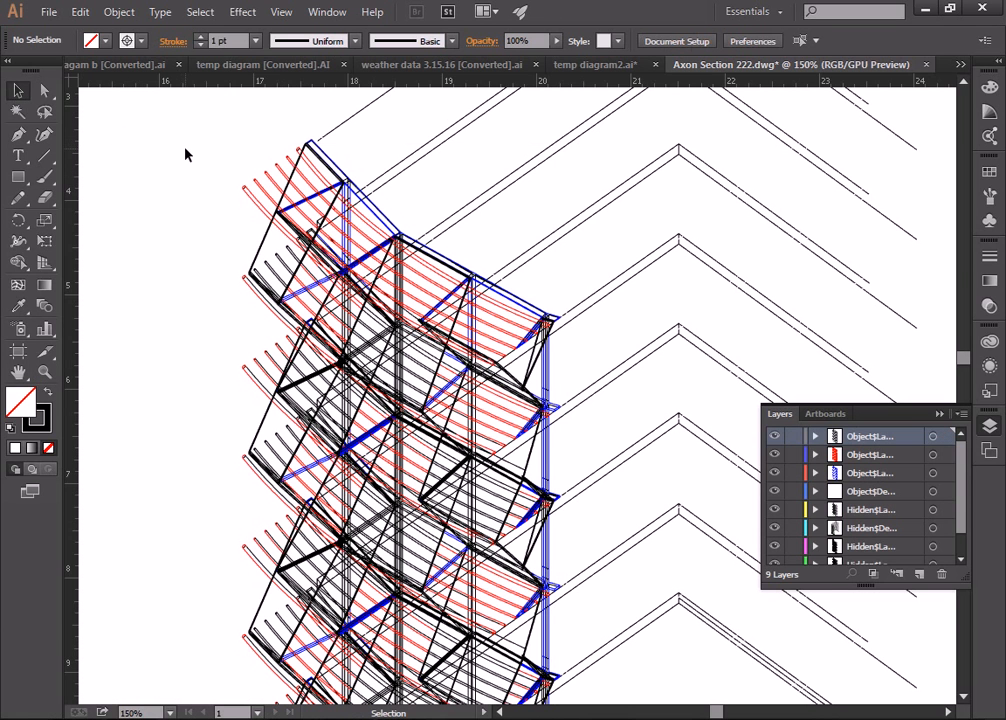
{"action": "left_click", "coordinate": [945, 455]}
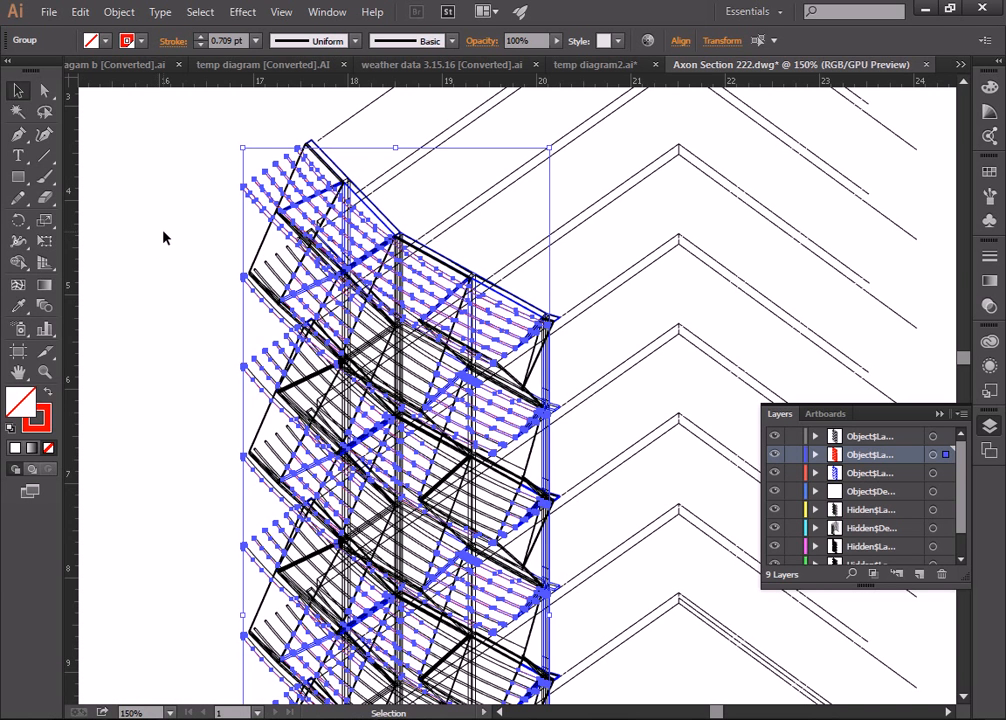
Step: Make the red lines a 0.25 pt black stroke and deselect them
{"action": "left_click", "coordinate": [256, 40]}
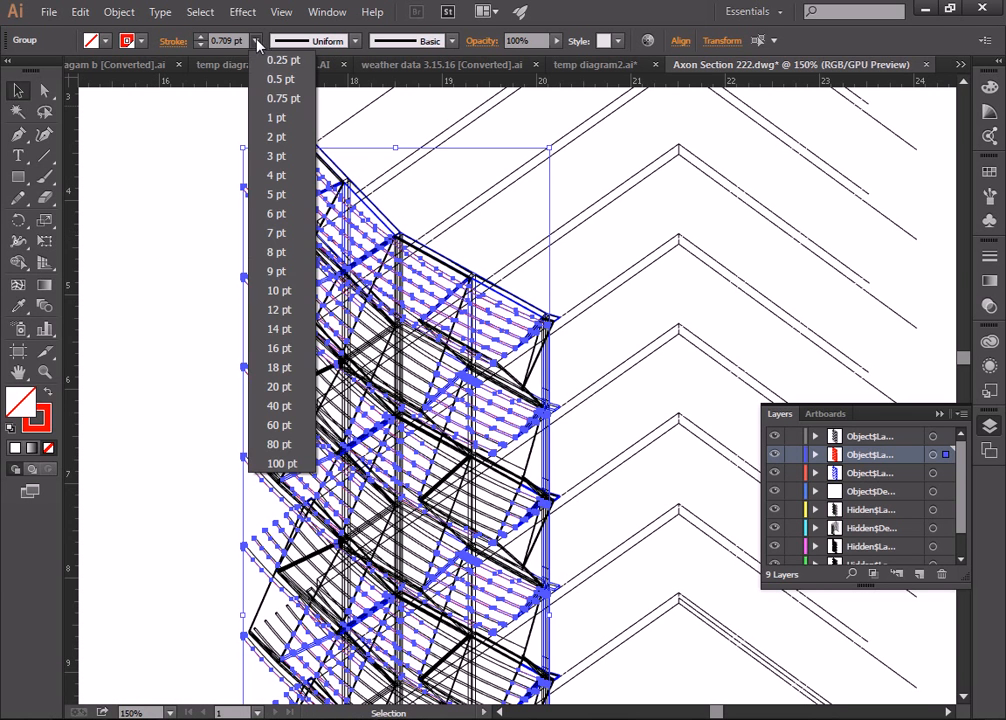
{"action": "left_click", "coordinate": [272, 60]}
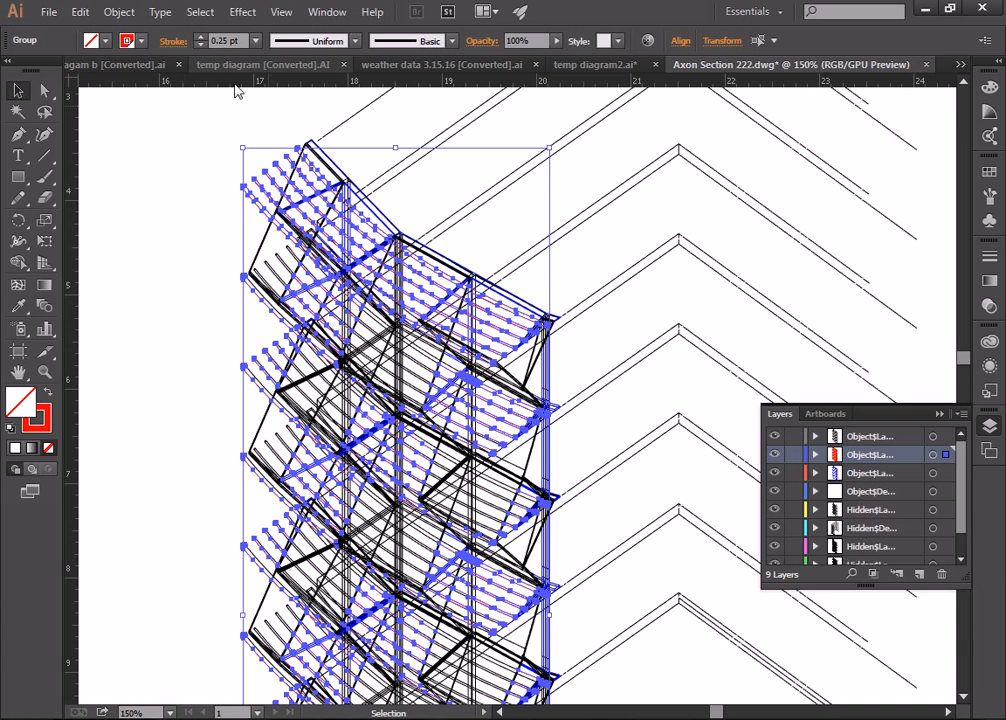
{"action": "left_click", "coordinate": [134, 42]}
{"action": "left_click", "coordinate": [25, 71]}
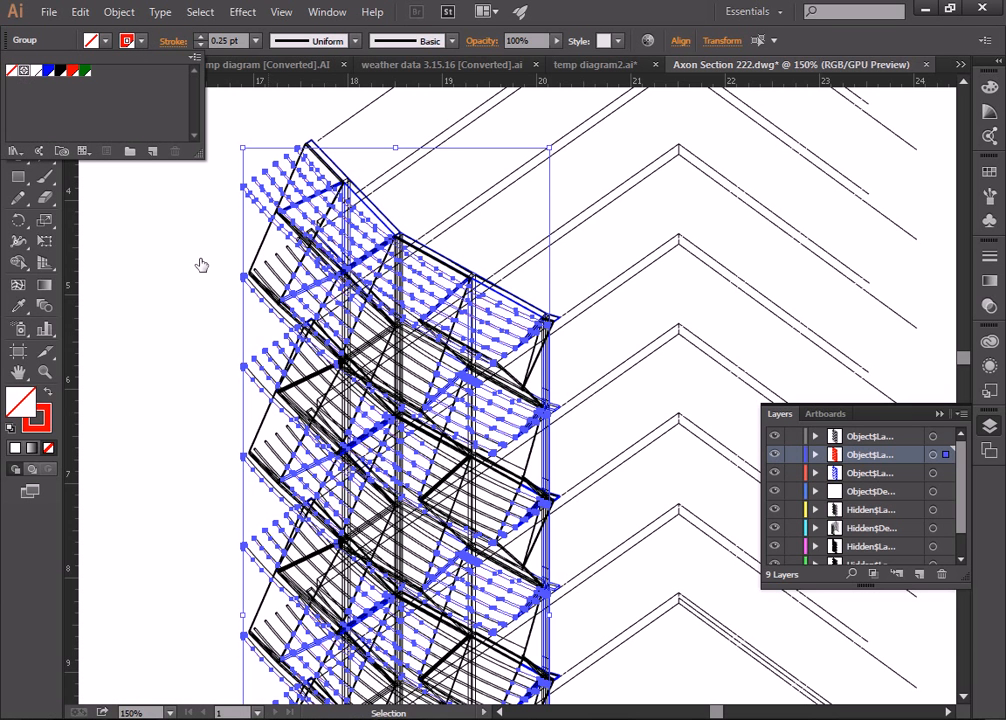
{"action": "left_click", "coordinate": [194, 256]}
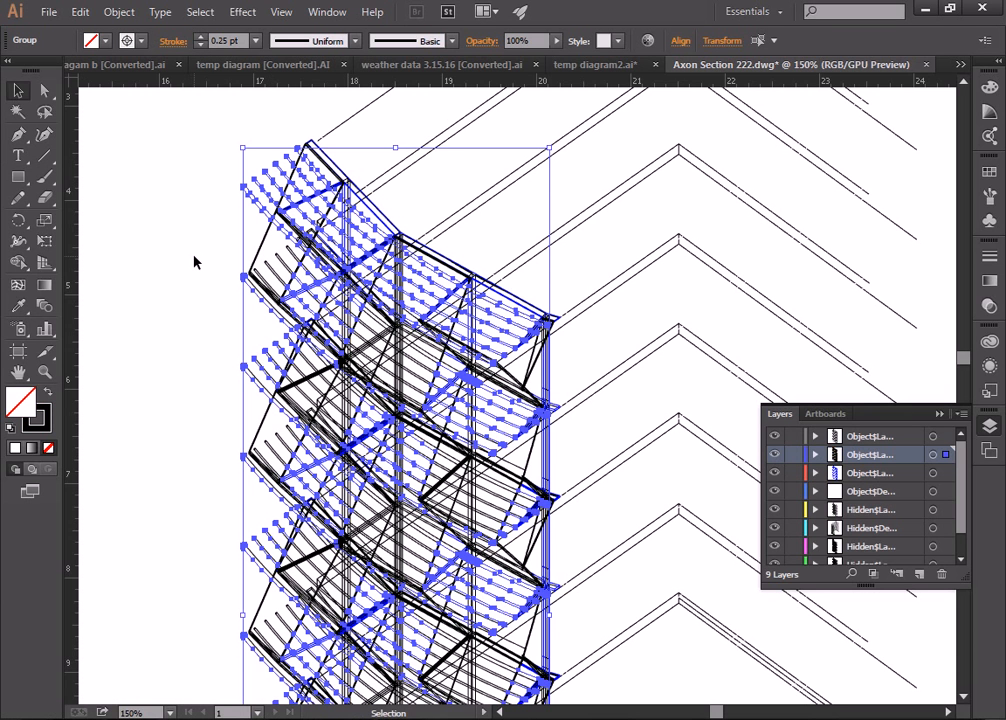
{"action": "left_click", "coordinate": [196, 194]}
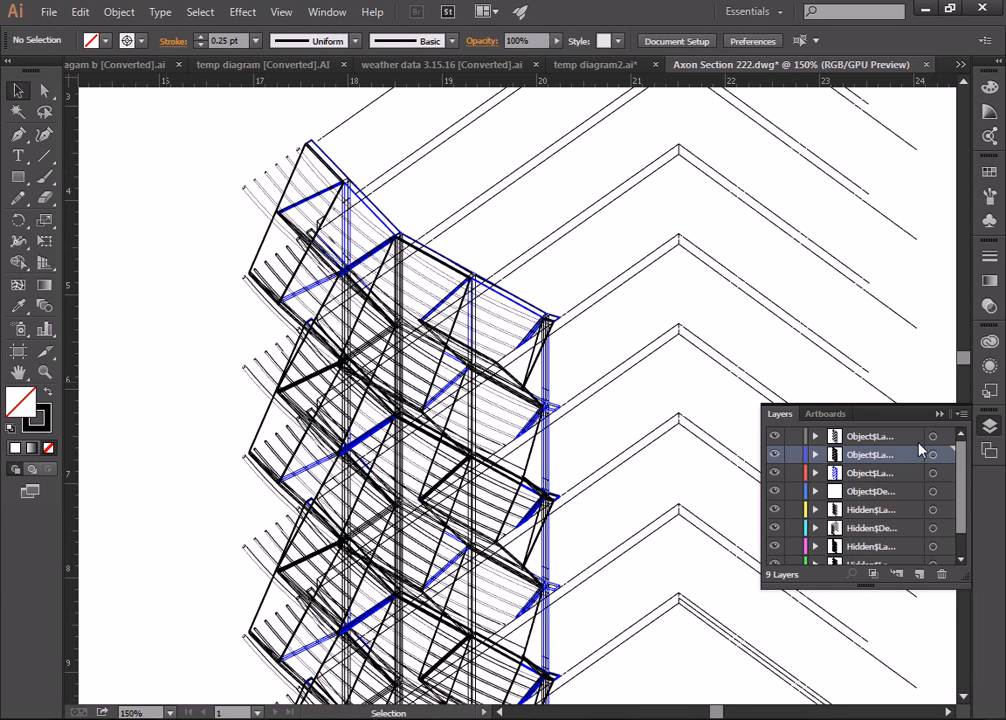
Step: Make the third layer's blue lines a 1 pt black stroke, then pick the fourth object layer
{"action": "left_click", "coordinate": [933, 473]}
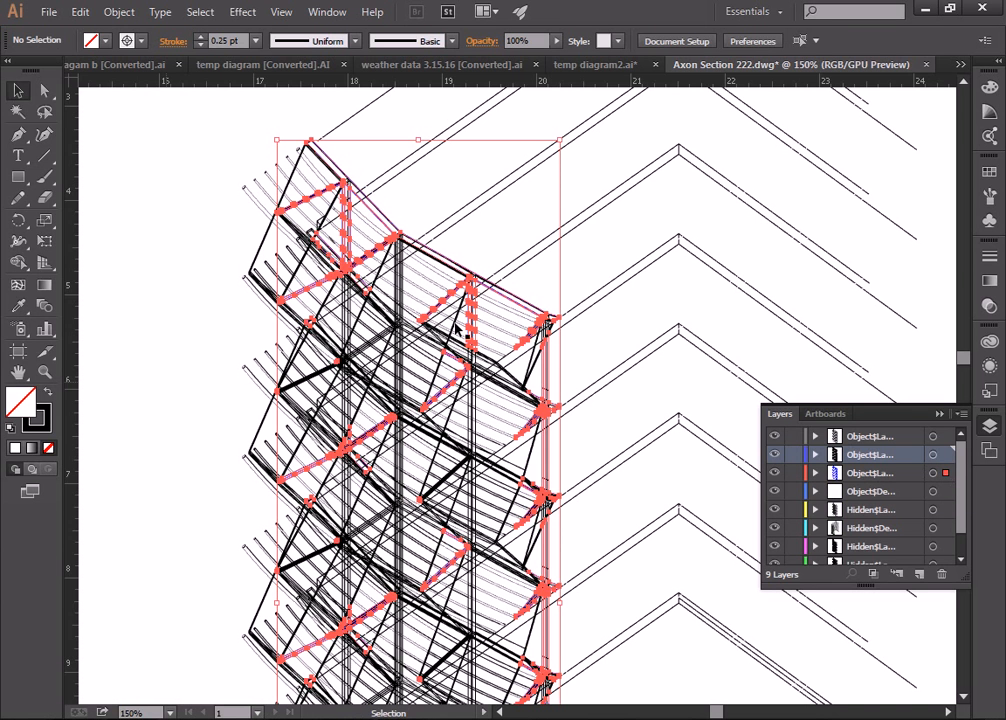
{"action": "left_click", "coordinate": [105, 40]}
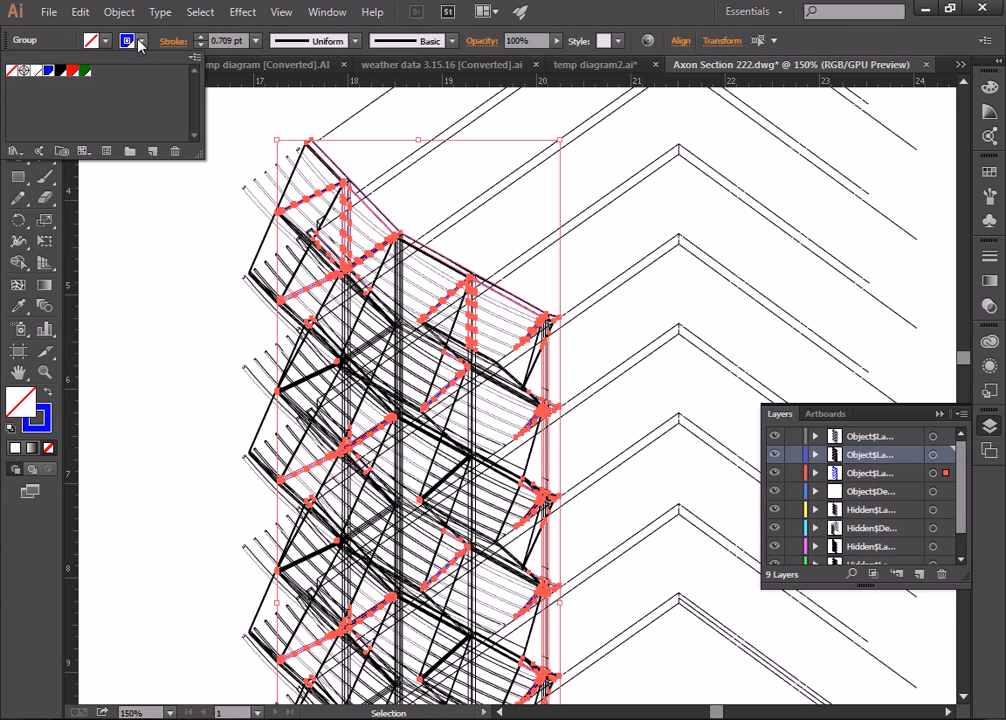
{"action": "left_click", "coordinate": [24, 71]}
{"action": "left_click", "coordinate": [256, 42]}
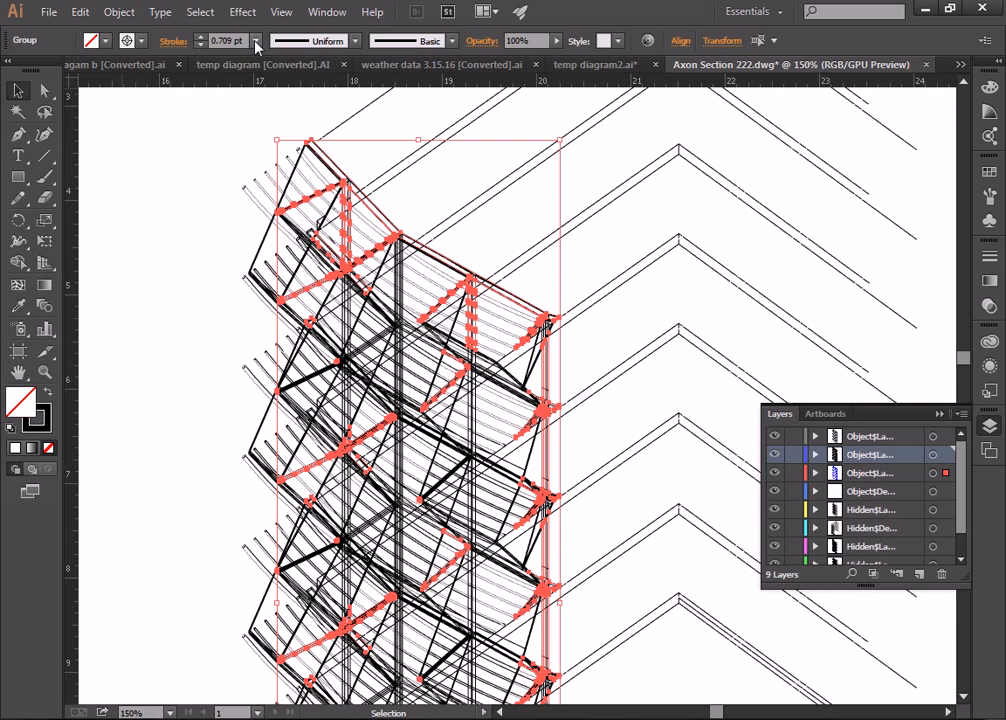
{"action": "left_click", "coordinate": [256, 42]}
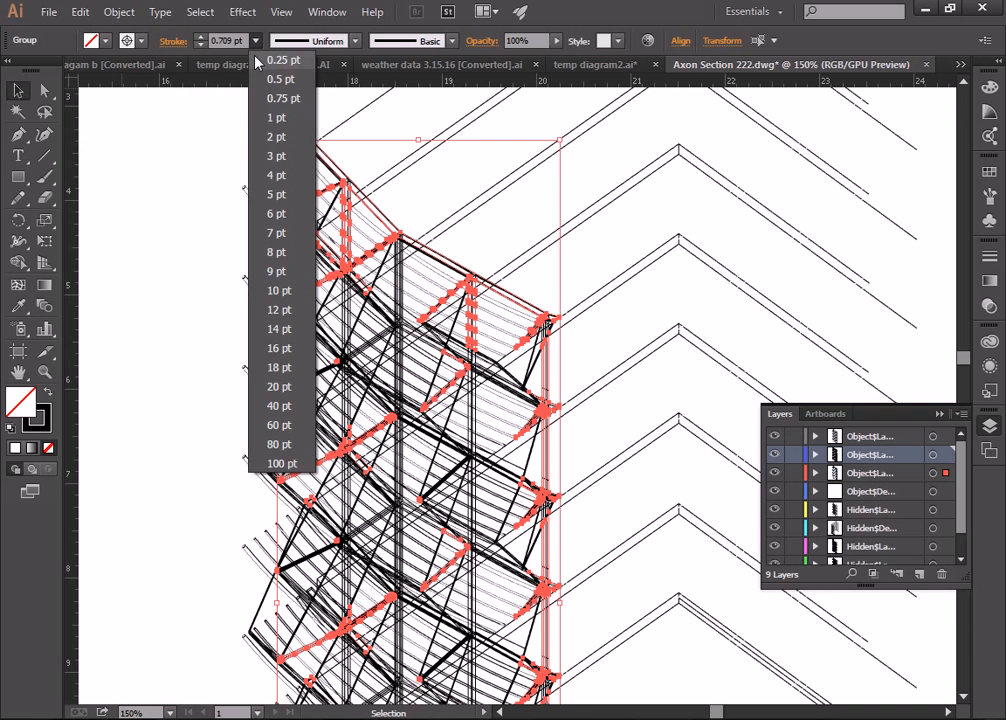
{"action": "left_click", "coordinate": [277, 118]}
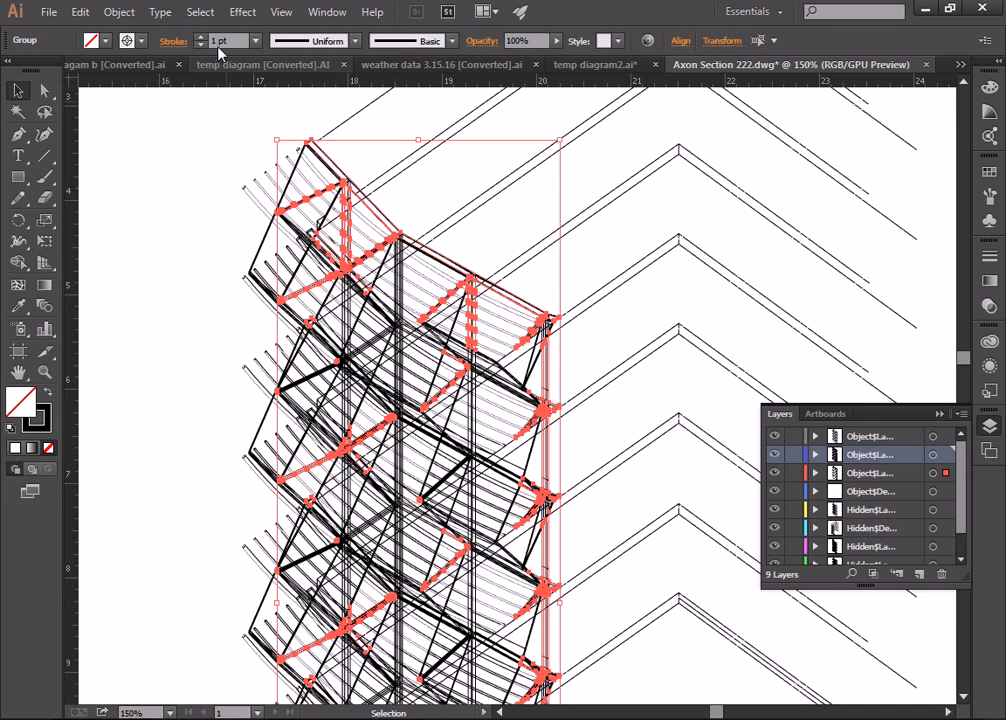
{"action": "scroll", "coordinate": [216, 38], "scroll_direction": "up", "scroll_amount": 1}
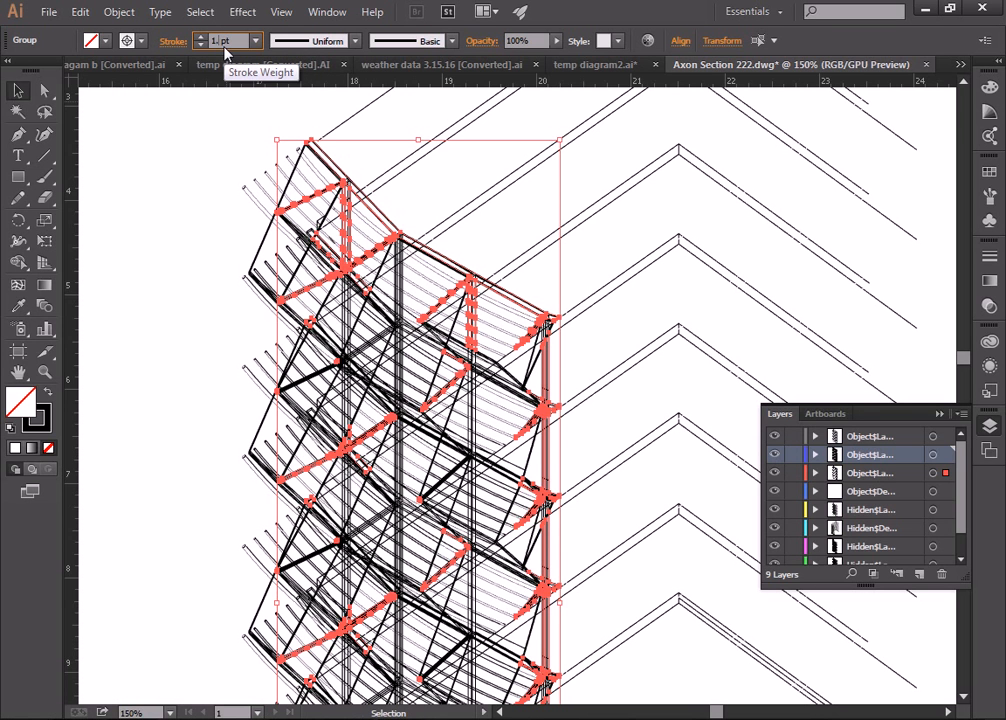
{"action": "left_click", "coordinate": [208, 142]}
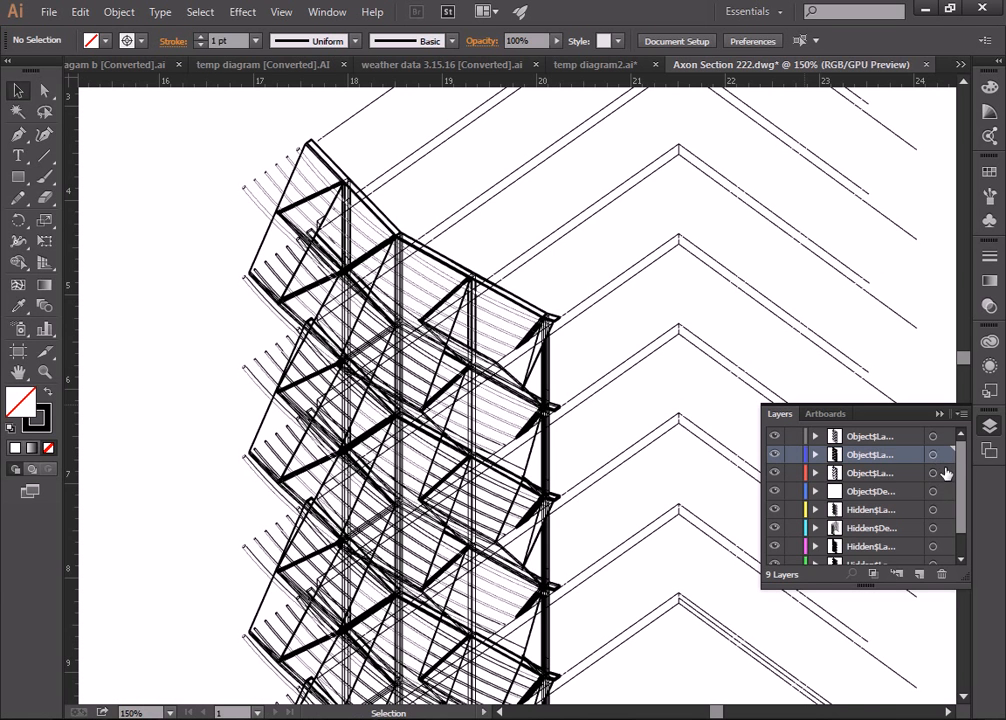
{"action": "left_click", "coordinate": [887, 491]}
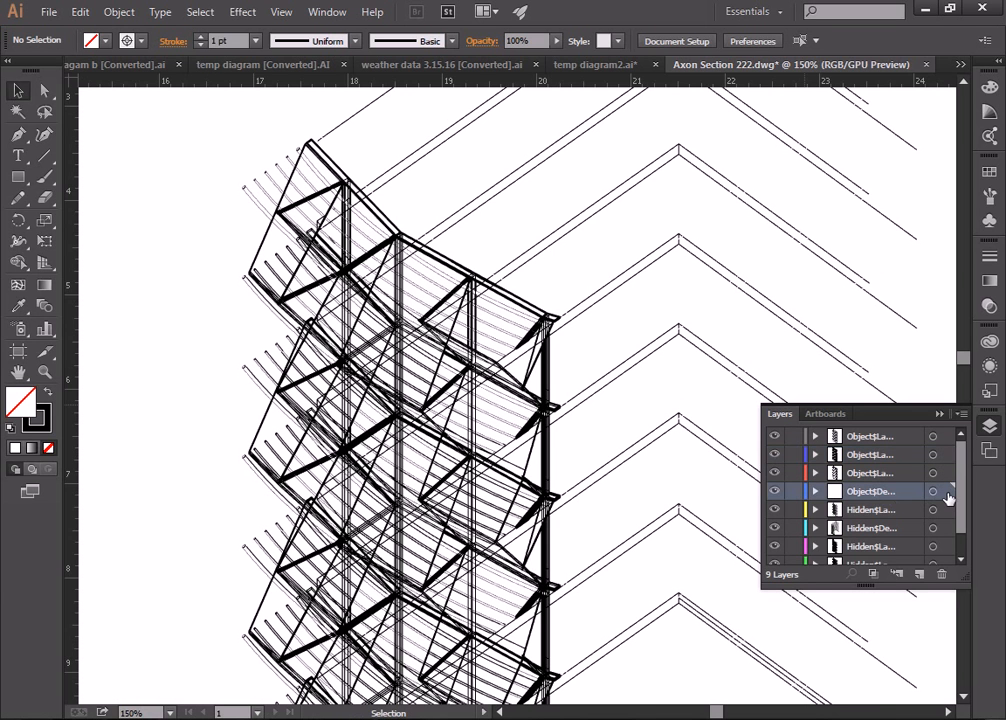
Step: Stroke the fourth object layer's chevron slab outlines in Registration black at 2 pt
{"action": "left_click", "coordinate": [946, 492]}
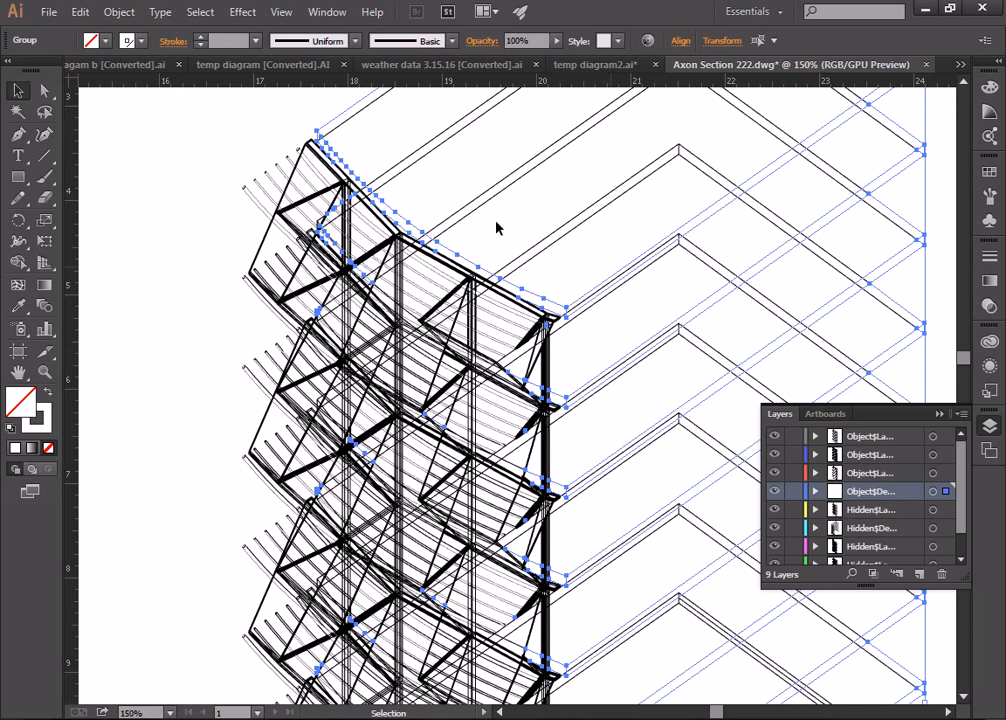
{"action": "left_click", "coordinate": [106, 40]}
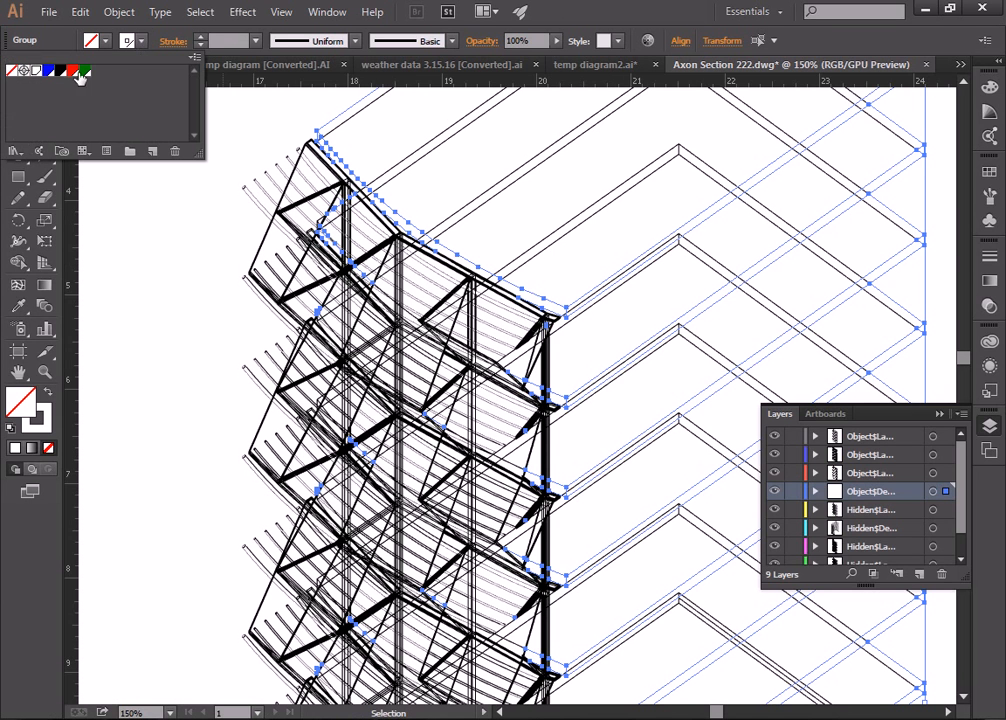
{"action": "left_click", "coordinate": [24, 72]}
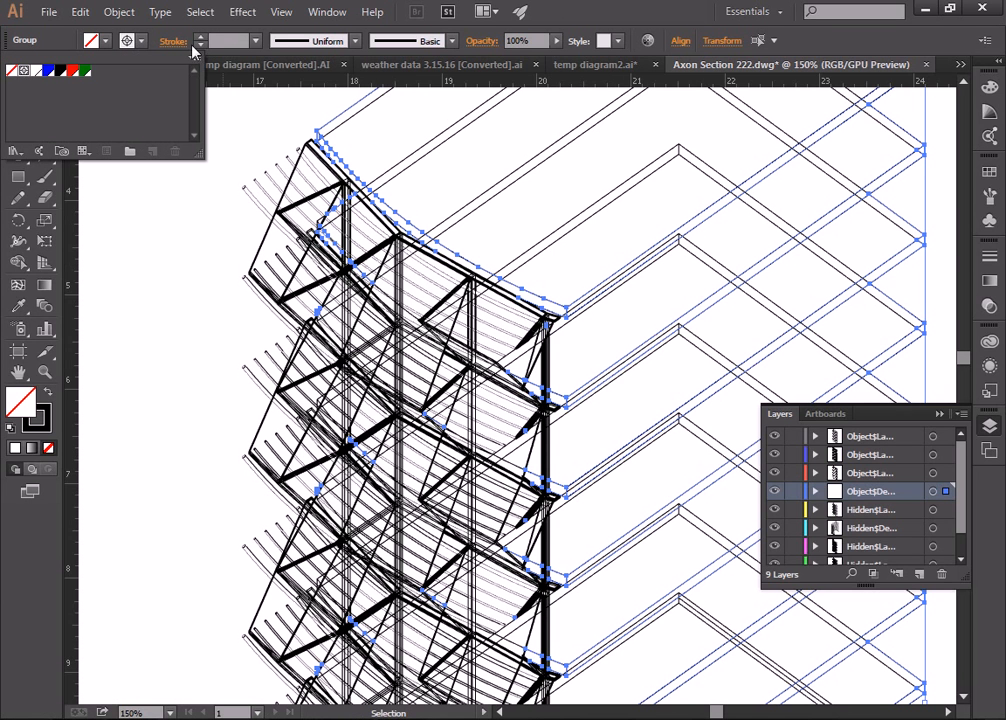
{"action": "left_click", "coordinate": [255, 46]}
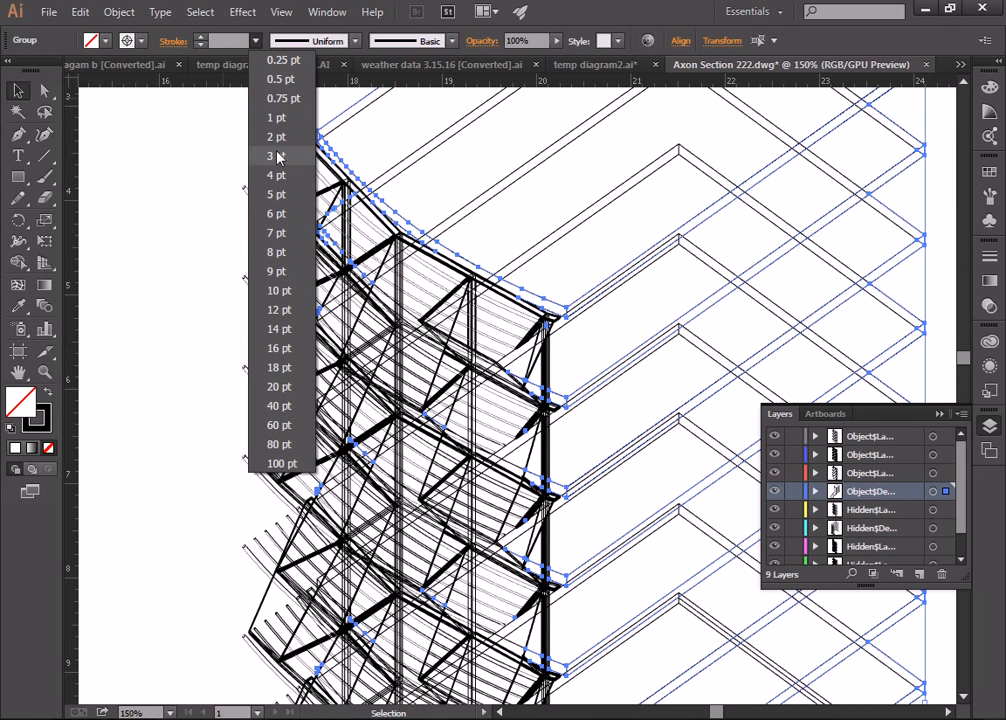
{"action": "left_click", "coordinate": [222, 135]}
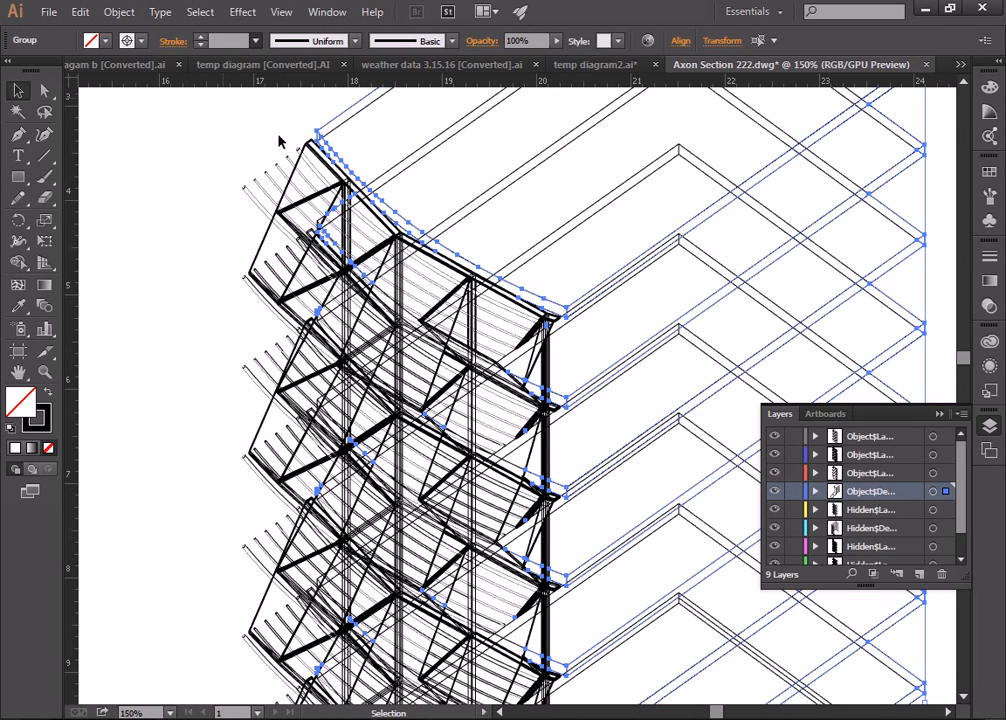
{"action": "left_click", "coordinate": [212, 202]}
{"action": "scroll", "coordinate": [240, 213], "scroll_direction": "down", "scroll_amount": 5}
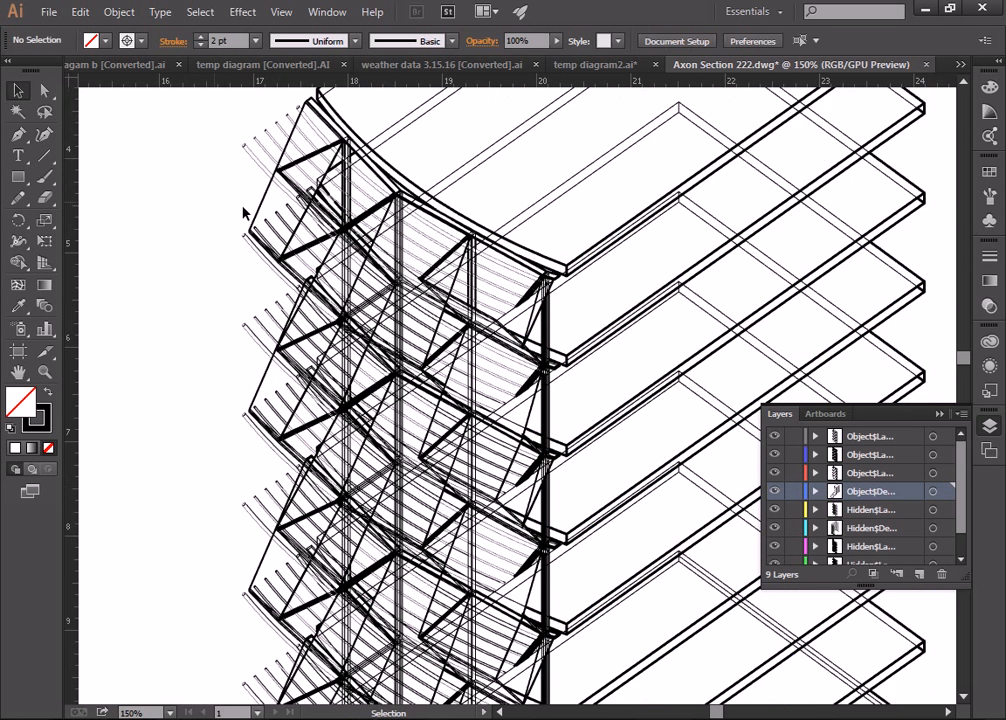
Step: Zoom out to see the whole tower, then back in on its curved top corner
{"action": "left_click", "coordinate": [46, 376]}
{"action": "left_click", "coordinate": [545, 300], "text": "alt"}
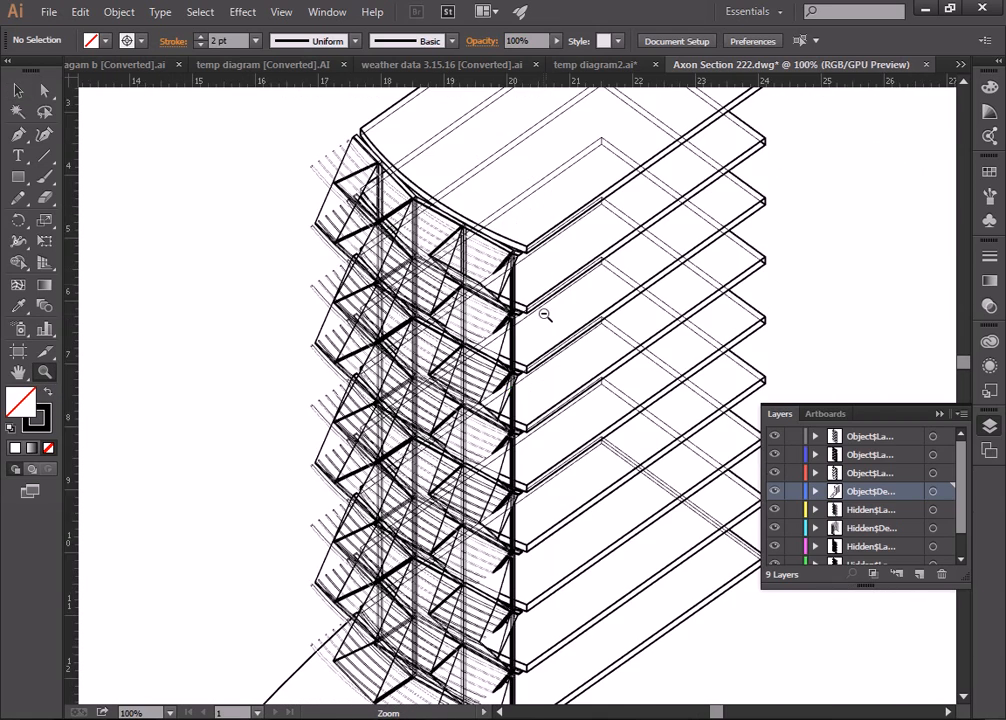
{"action": "left_click", "coordinate": [532, 300], "text": "alt"}
{"action": "scroll", "coordinate": [530, 305], "scroll_direction": "down", "scroll_amount": 3}
{"action": "scroll", "coordinate": [520, 457], "scroll_direction": "up", "scroll_amount": 5}
{"action": "scroll", "coordinate": [460, 381], "scroll_direction": "down", "scroll_amount": 2}
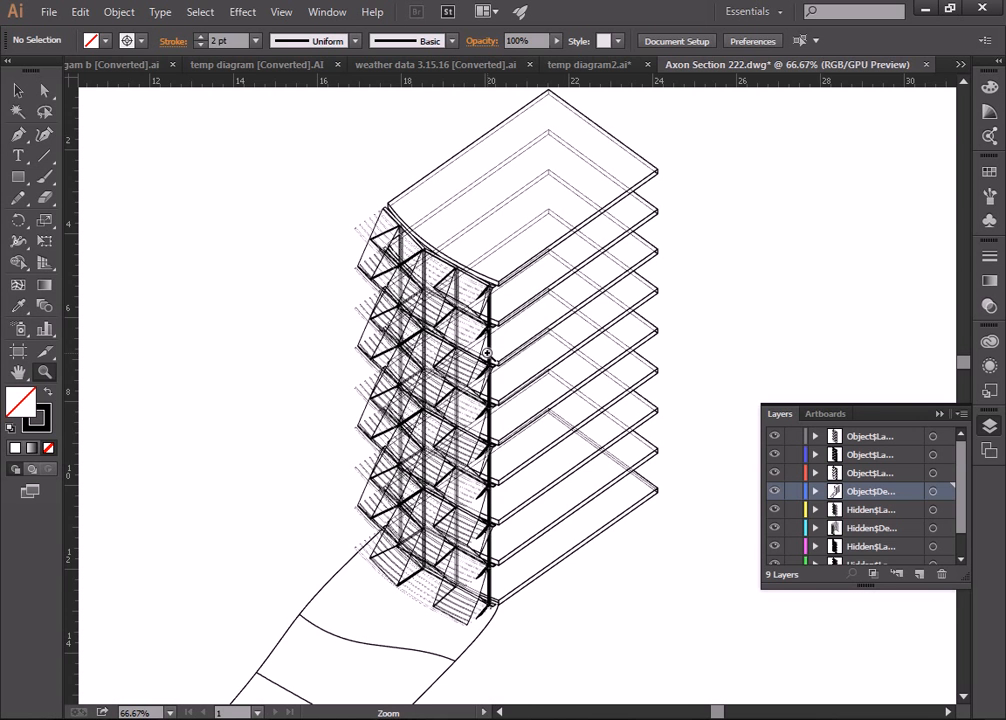
{"action": "left_click", "coordinate": [487, 319]}
{"action": "left_click", "coordinate": [490, 312]}
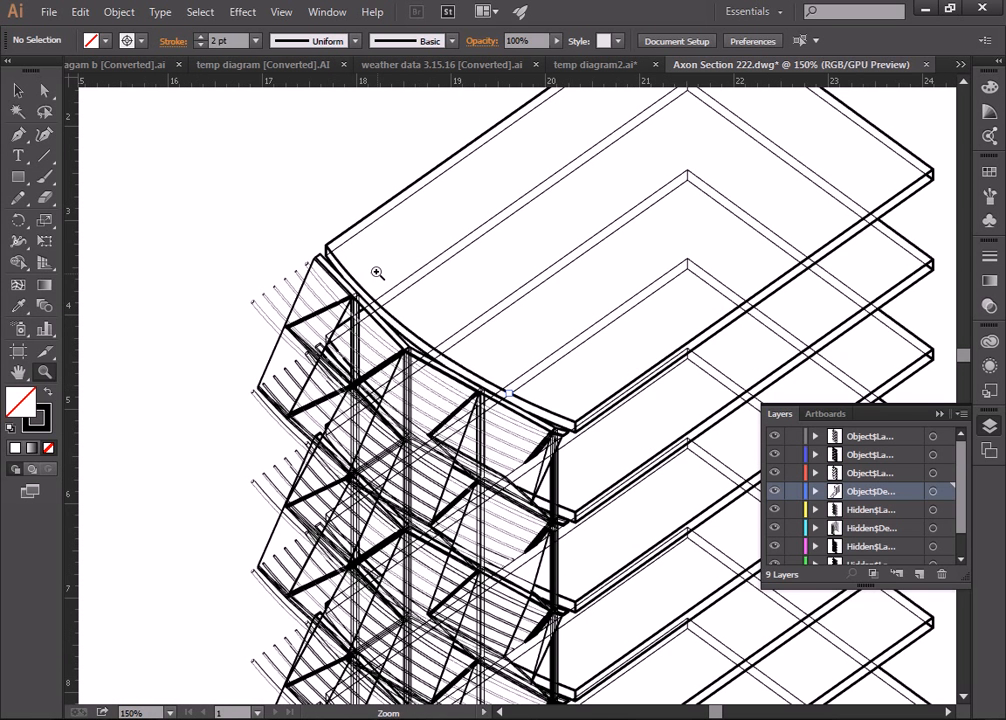
{"action": "left_click", "coordinate": [389, 284]}
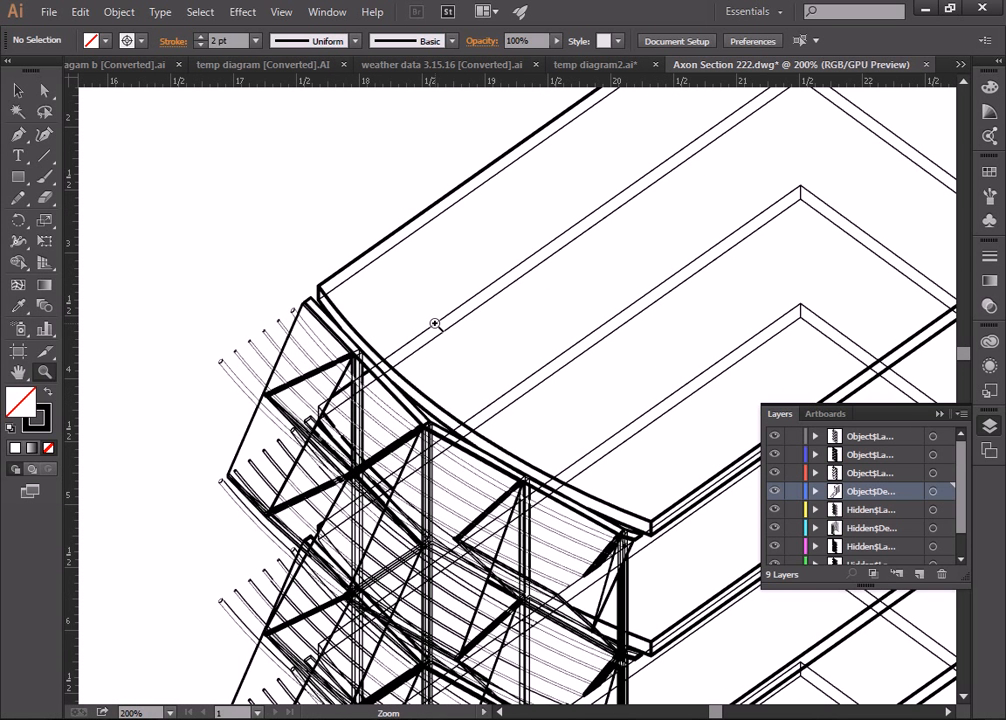
Step: Make Hidden$Layer 07 current and widen the Layers panel so full names show
{"action": "scroll", "coordinate": [496, 314], "scroll_direction": "down", "scroll_amount": 4}
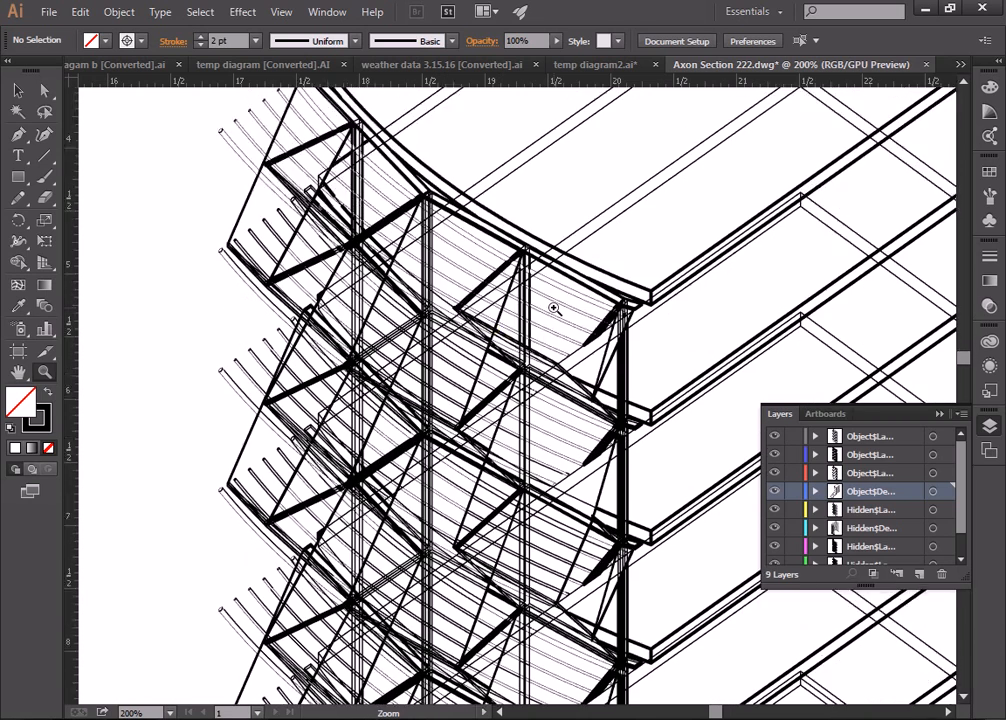
{"action": "scroll", "coordinate": [568, 308], "scroll_direction": "down", "scroll_amount": 2}
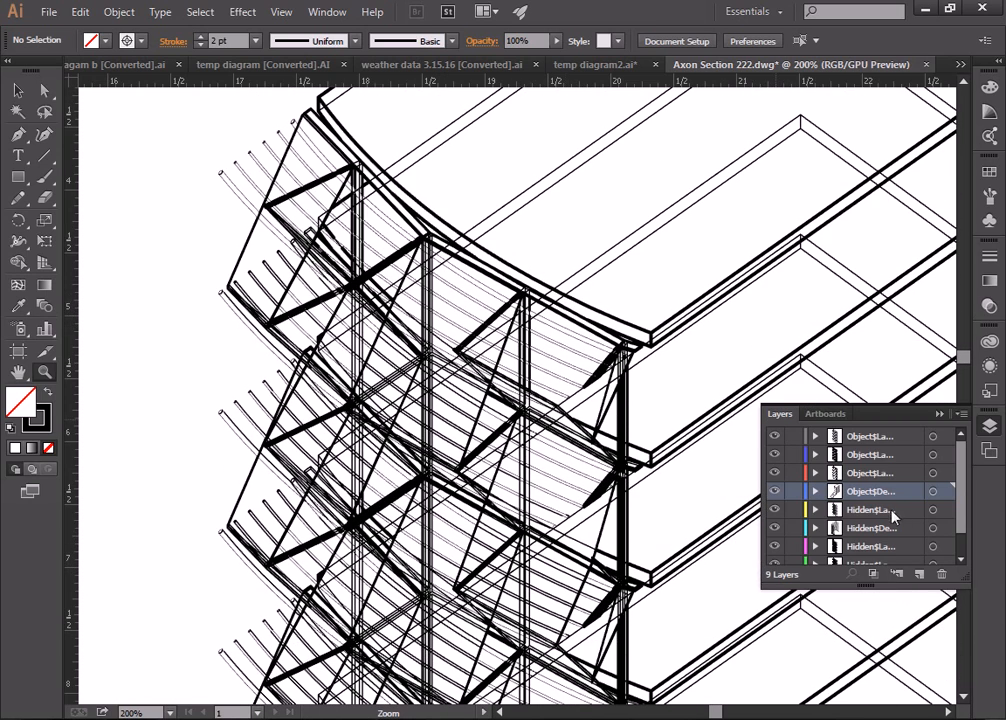
{"action": "left_click", "coordinate": [918, 511]}
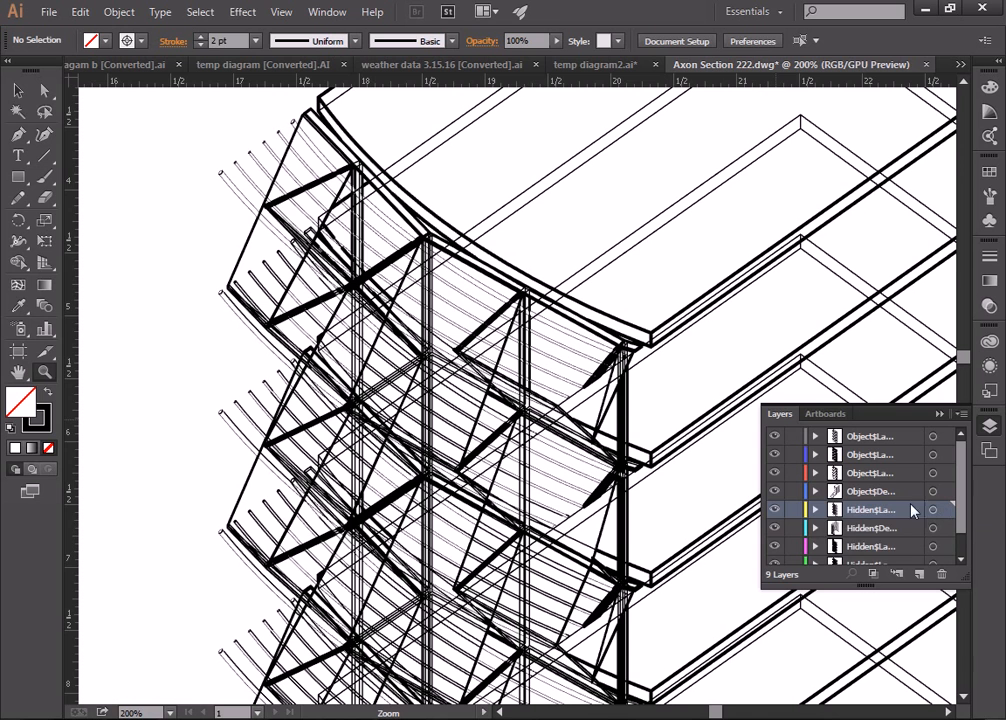
{"action": "left_click_drag", "start_coordinate": [761, 499], "coordinate": [732, 499]}
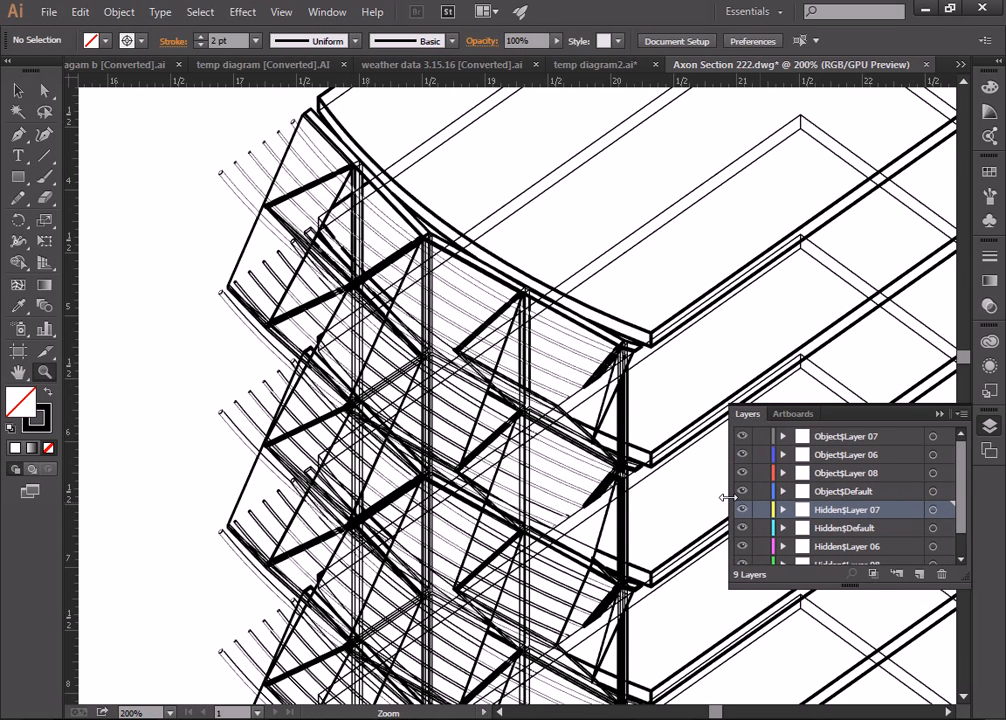
Step: Give all Hidden$Layer 07 lines a 0.75 pt stroke weight
{"action": "left_click", "coordinate": [946, 511]}
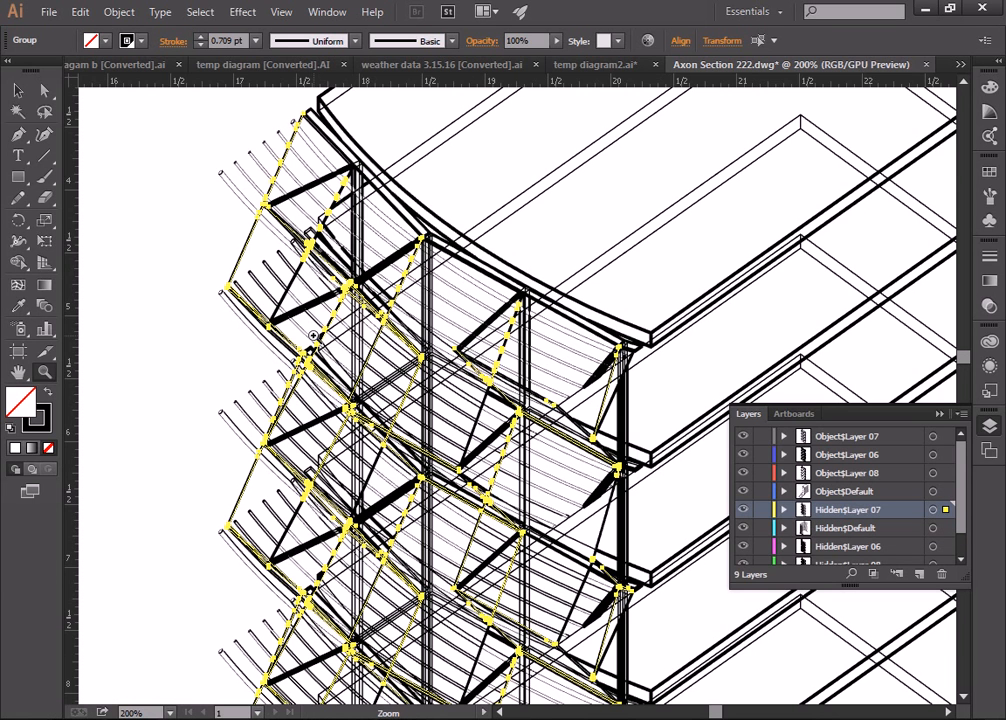
{"action": "left_click", "coordinate": [256, 40]}
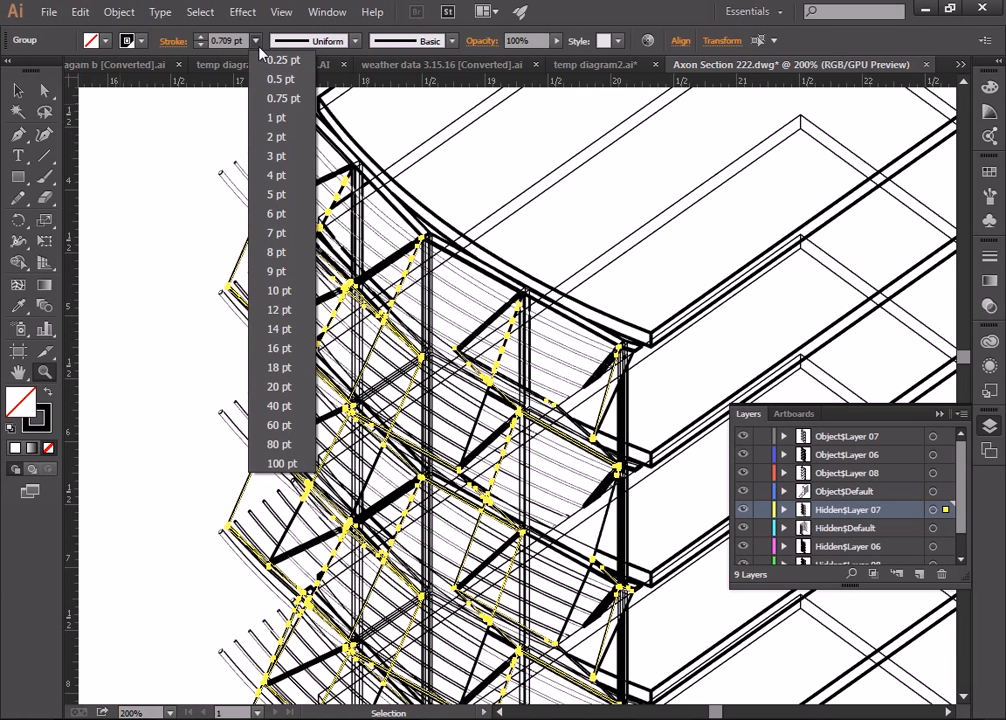
{"action": "left_click", "coordinate": [281, 98]}
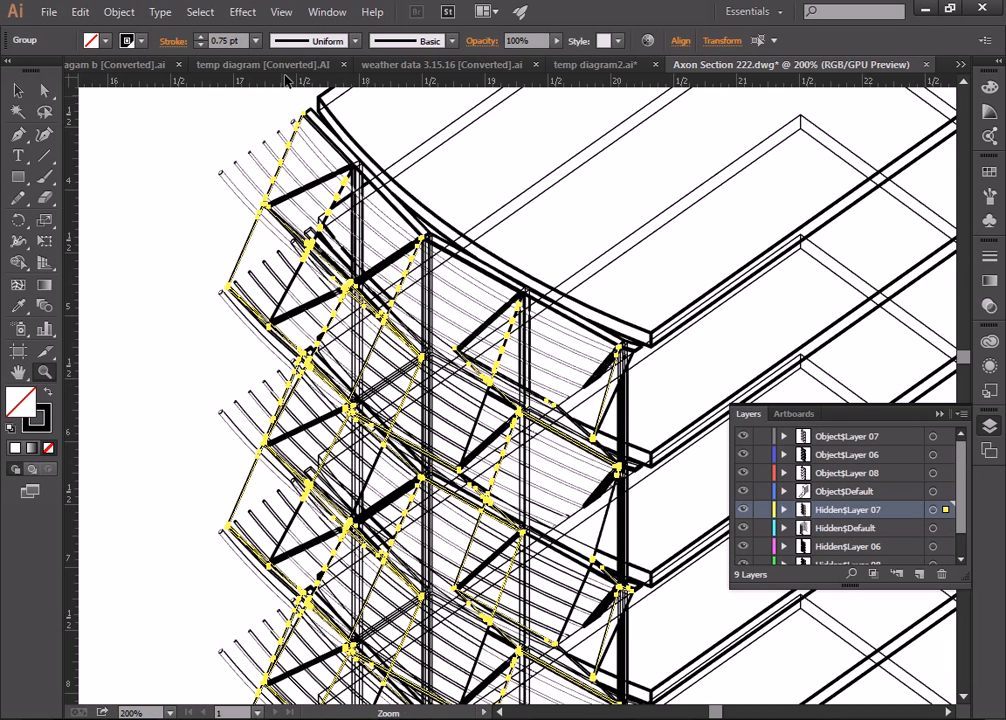
{"action": "left_click", "coordinate": [256, 40]}
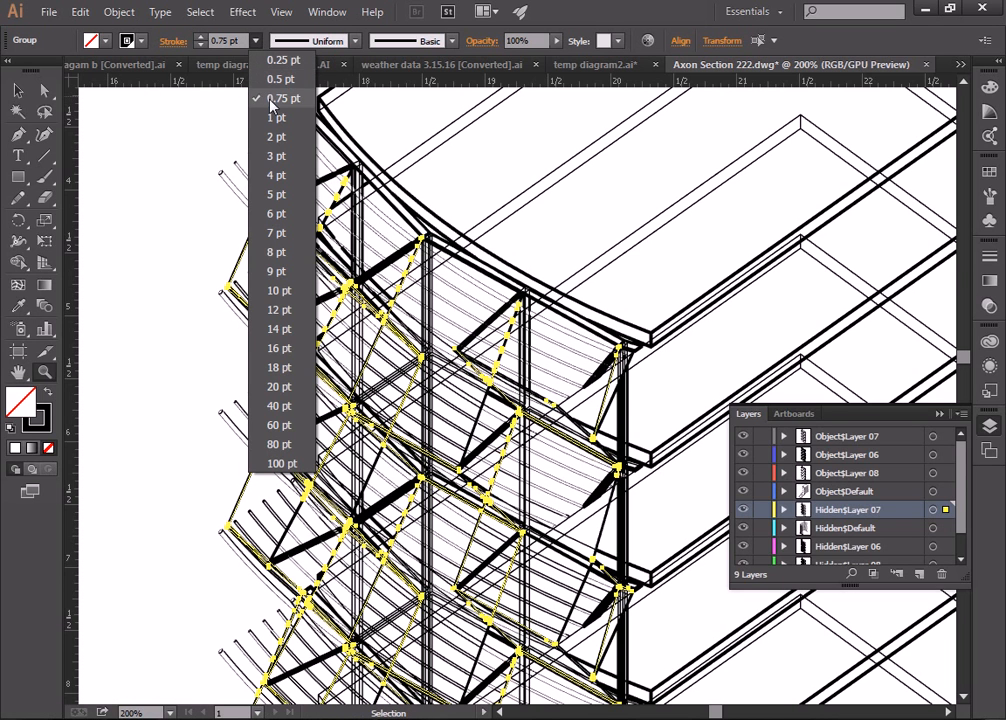
{"action": "left_click", "coordinate": [270, 100]}
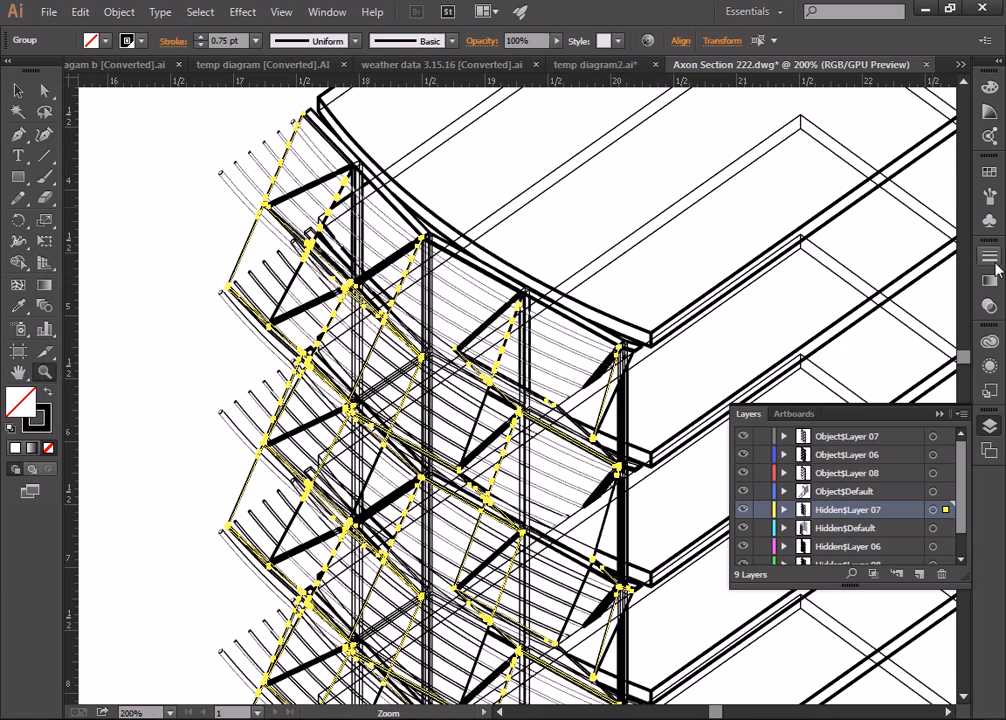
Step: Turn on Dashed Line for the Hidden$Layer 07 lines and preview them deselected
{"action": "left_click", "coordinate": [989, 257]}
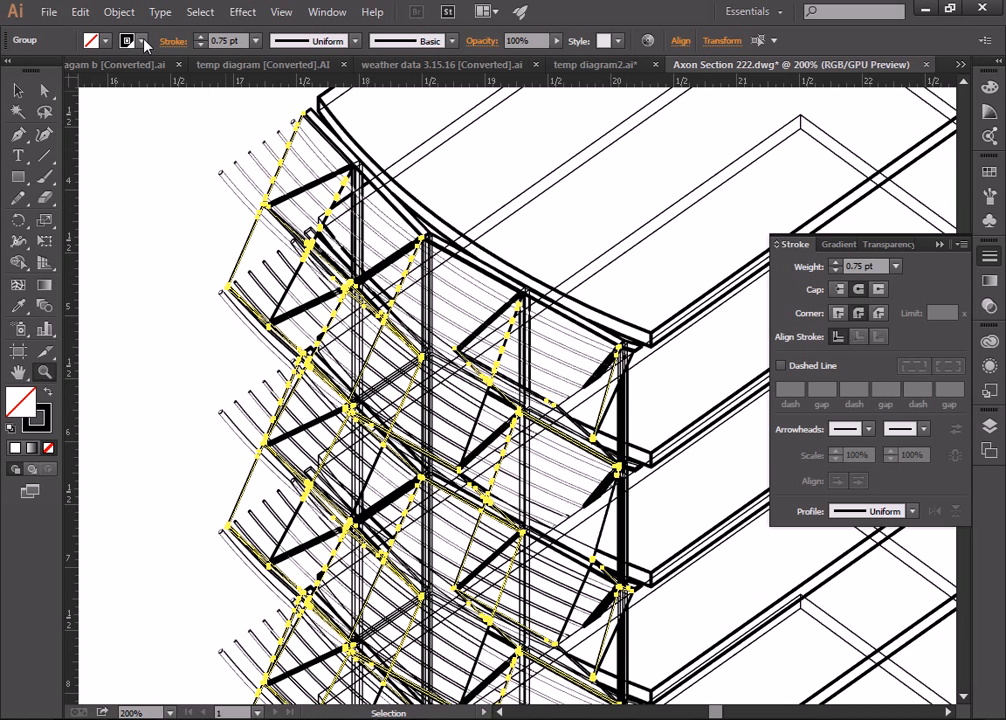
{"action": "left_click", "coordinate": [107, 38]}
{"action": "left_click", "coordinate": [782, 366]}
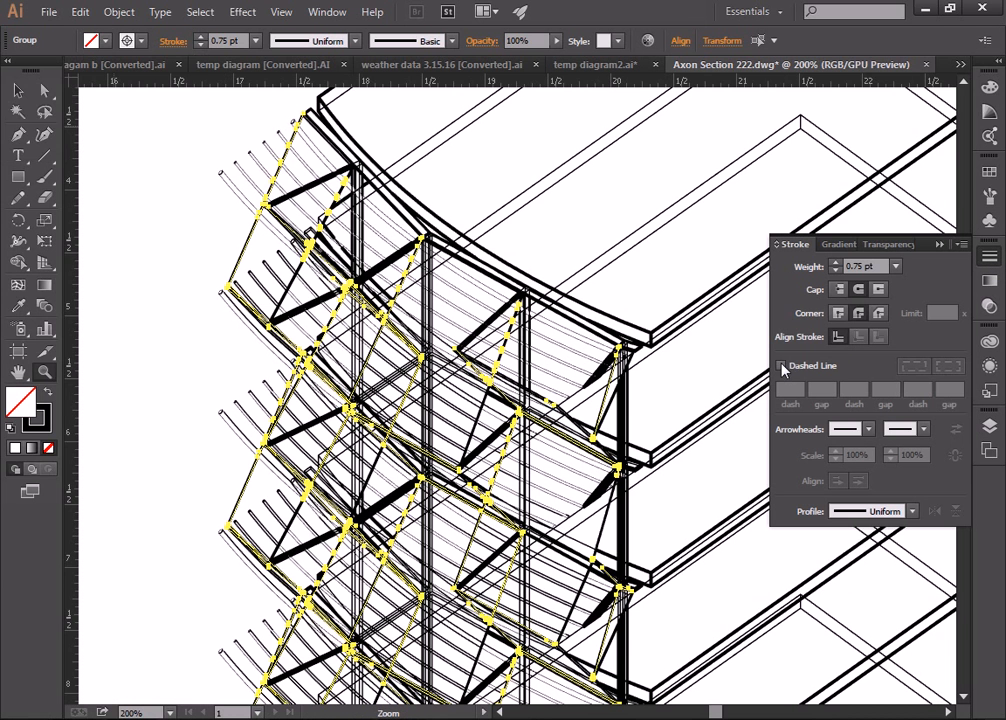
{"action": "left_click", "coordinate": [782, 367]}
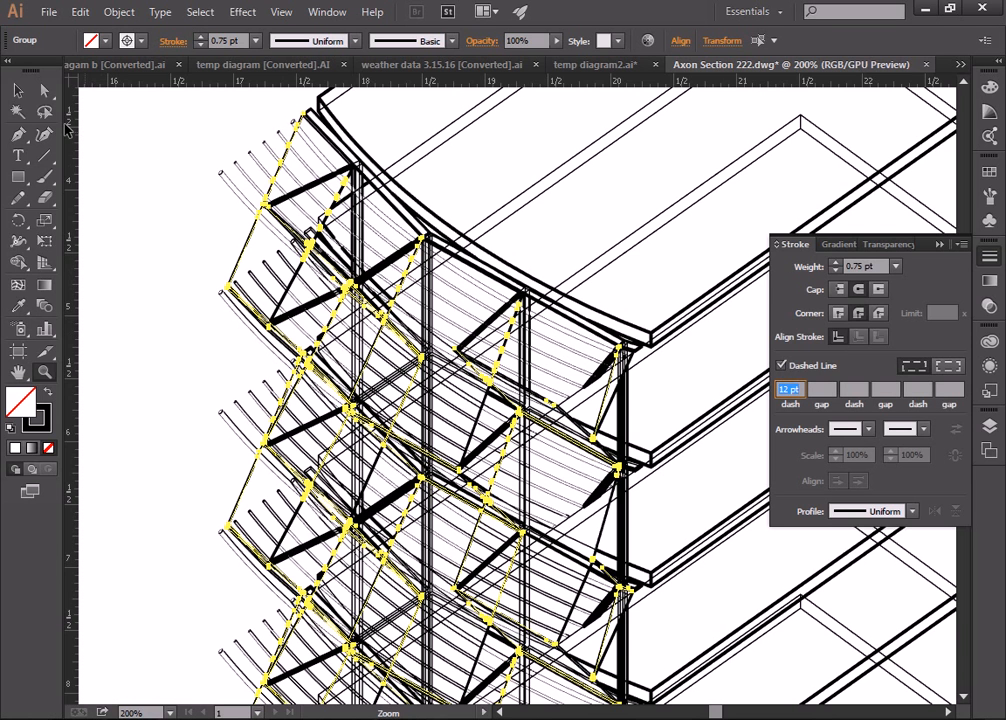
{"action": "left_click", "coordinate": [18, 92]}
{"action": "left_click", "coordinate": [150, 163]}
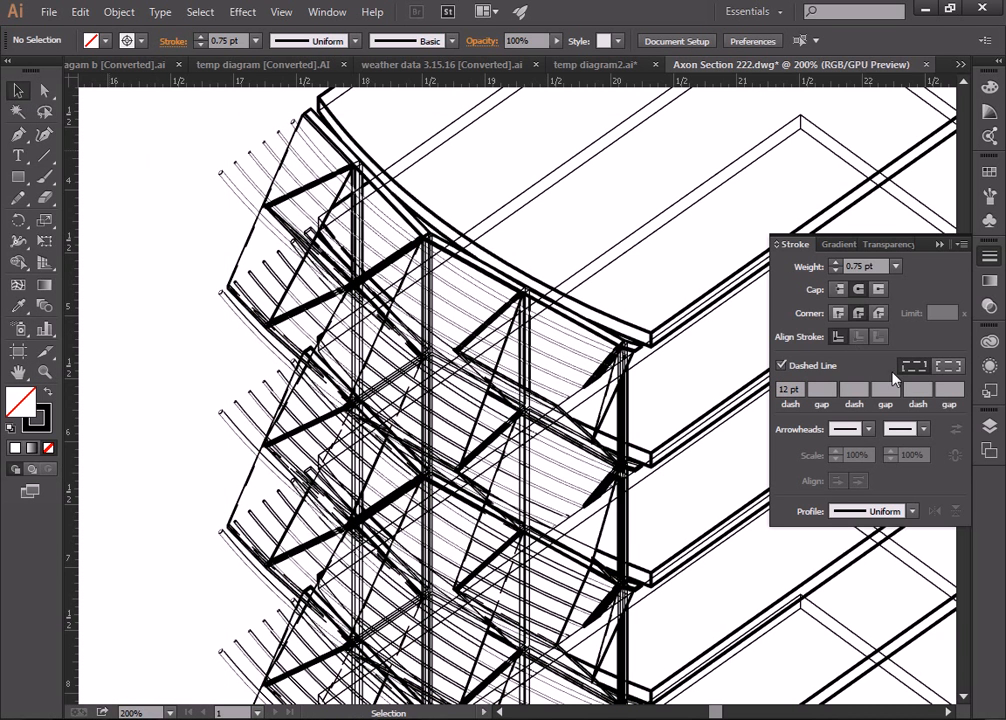
{"action": "key", "text": "F7"}
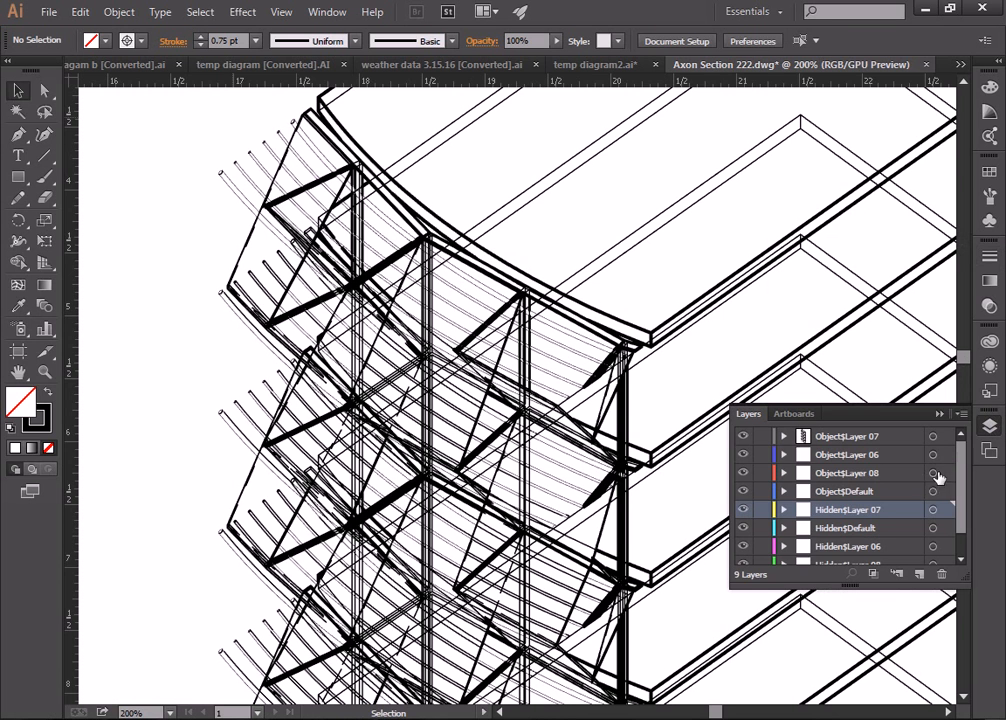
Step: Reselect Hidden$Layer 07 and set its dash length to 2 pt
{"action": "left_click", "coordinate": [944, 511]}
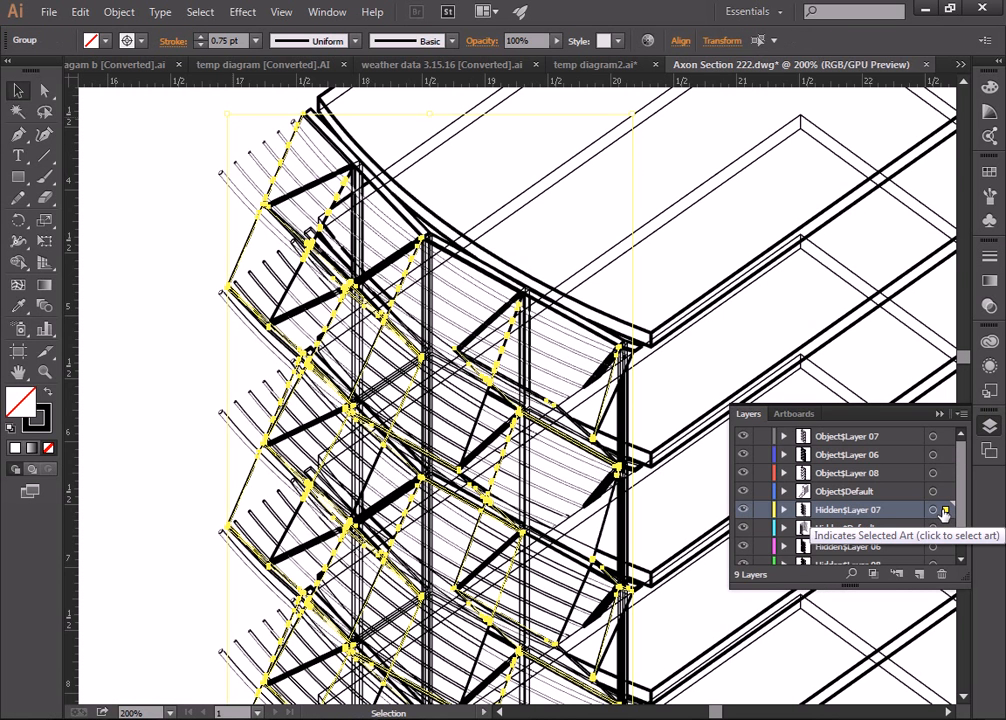
{"action": "left_click", "coordinate": [990, 260]}
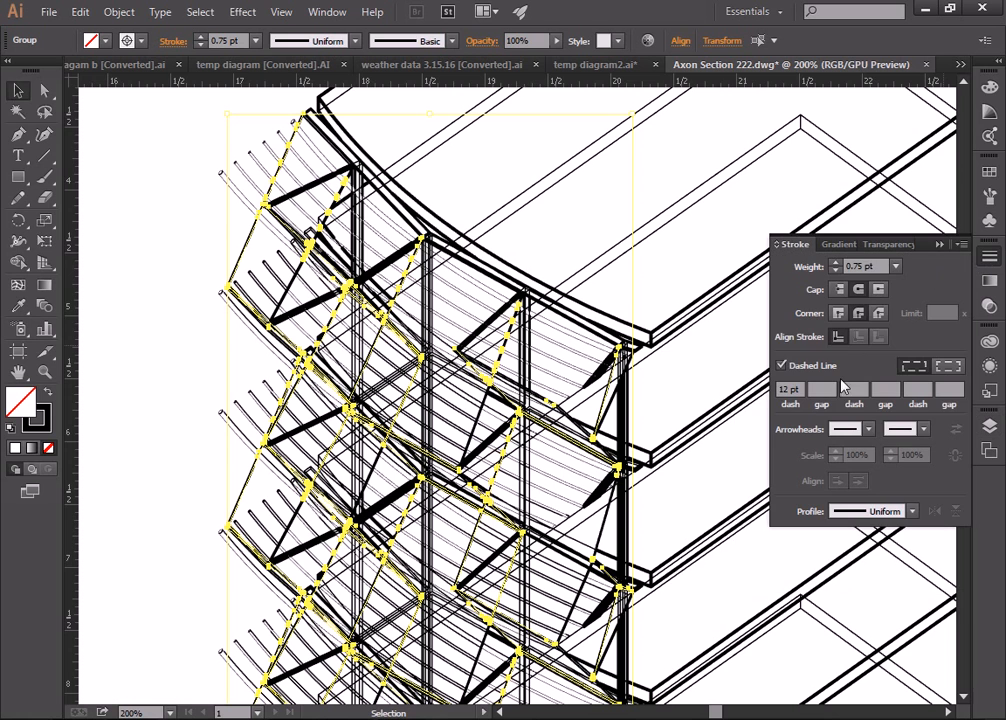
{"action": "double_click", "coordinate": [790, 388]}
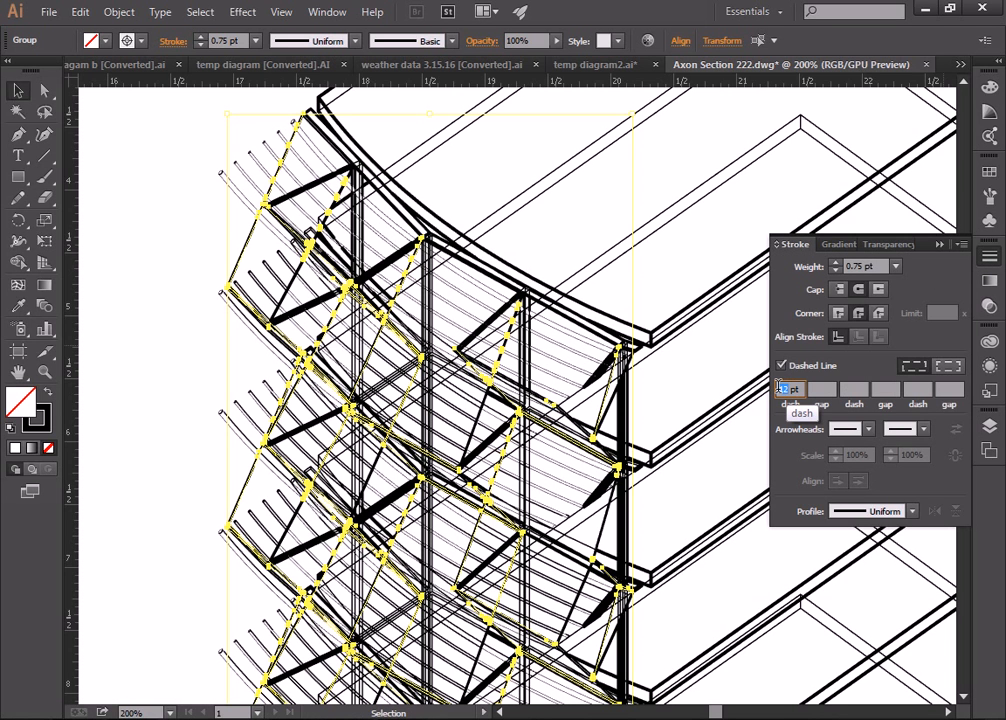
{"action": "type", "text": "4"}
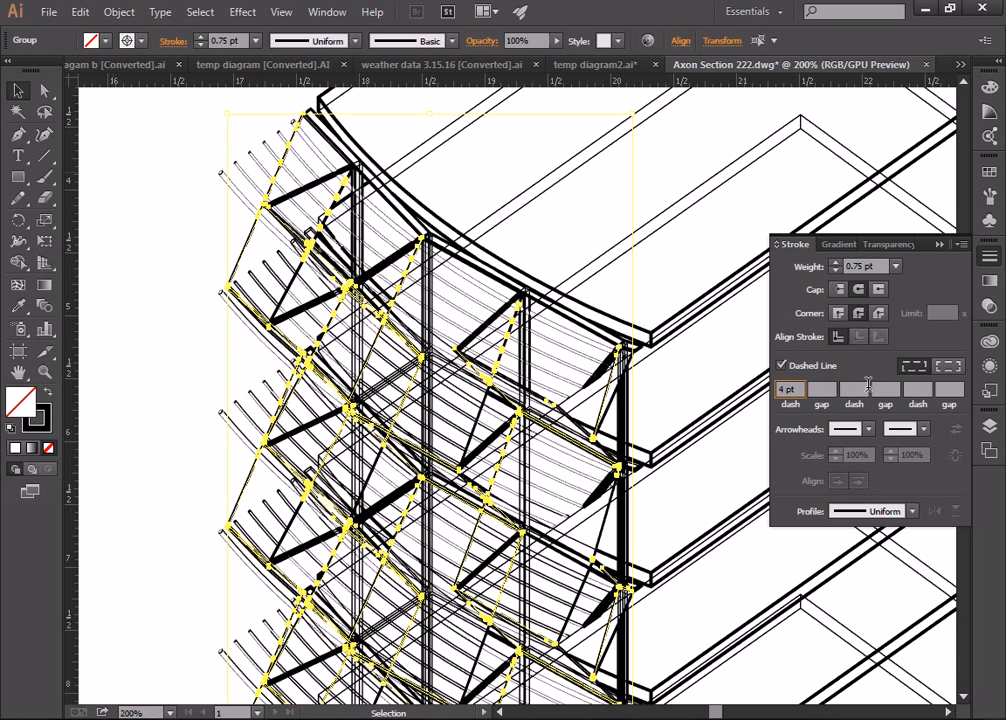
{"action": "type", "text": "2"}
{"action": "left_click", "coordinate": [816, 389]}
{"action": "left_click", "coordinate": [794, 390]}
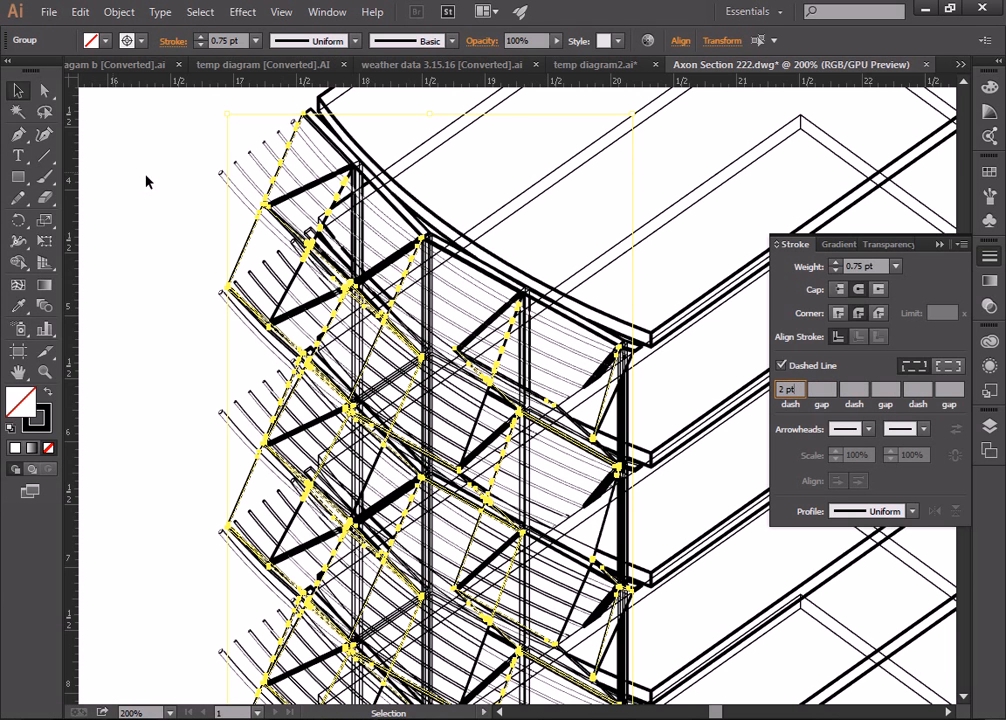
{"action": "left_click", "coordinate": [205, 196]}
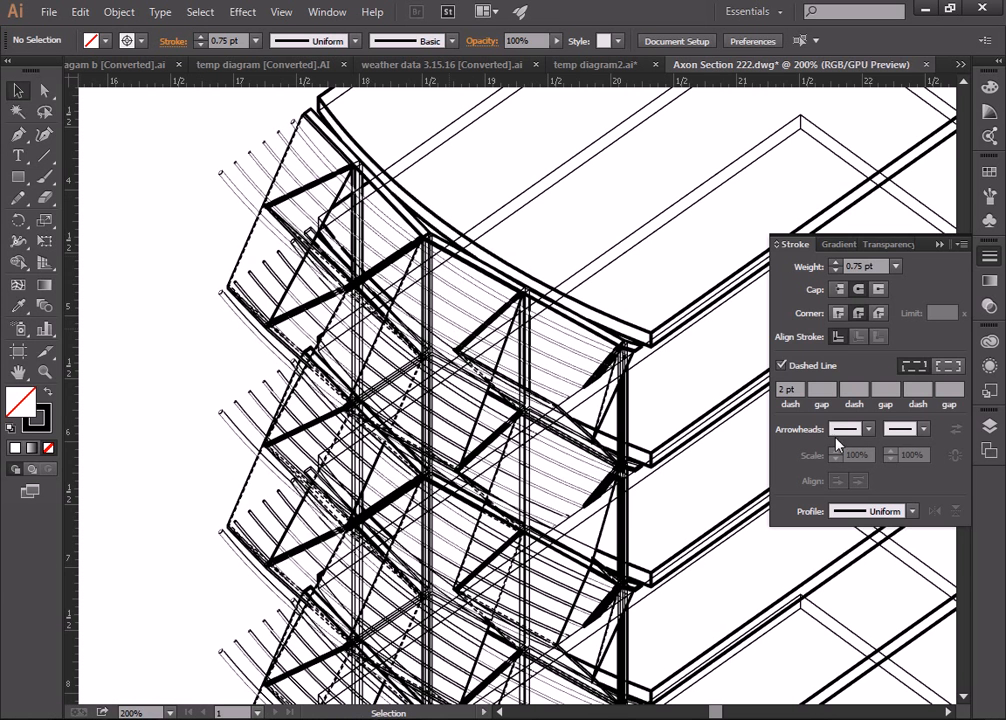
{"action": "left_click", "coordinate": [997, 427]}
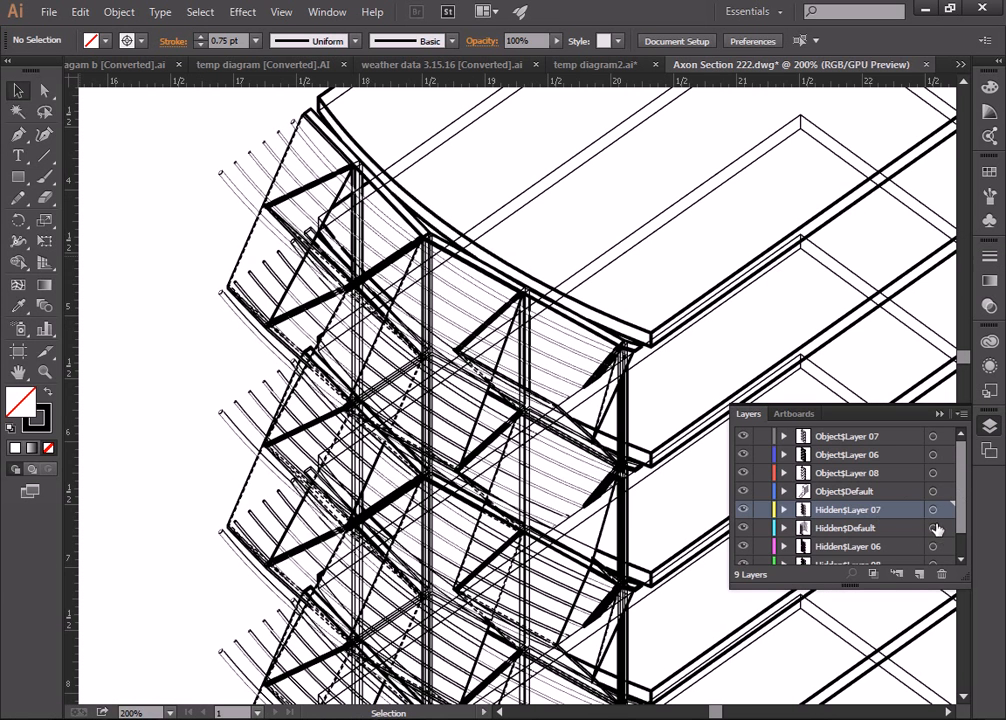
Step: Make the Hidden$Default lines 0.25 pt dashed strokes with a 12 pt dash
{"action": "left_click", "coordinate": [932, 528]}
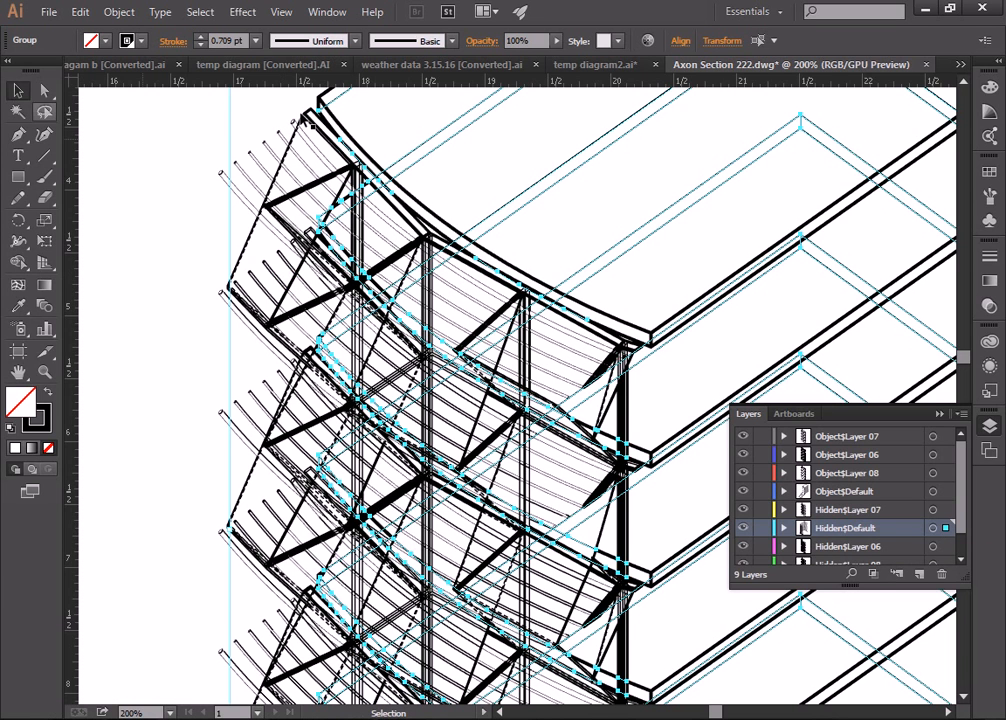
{"action": "left_click", "coordinate": [256, 41]}
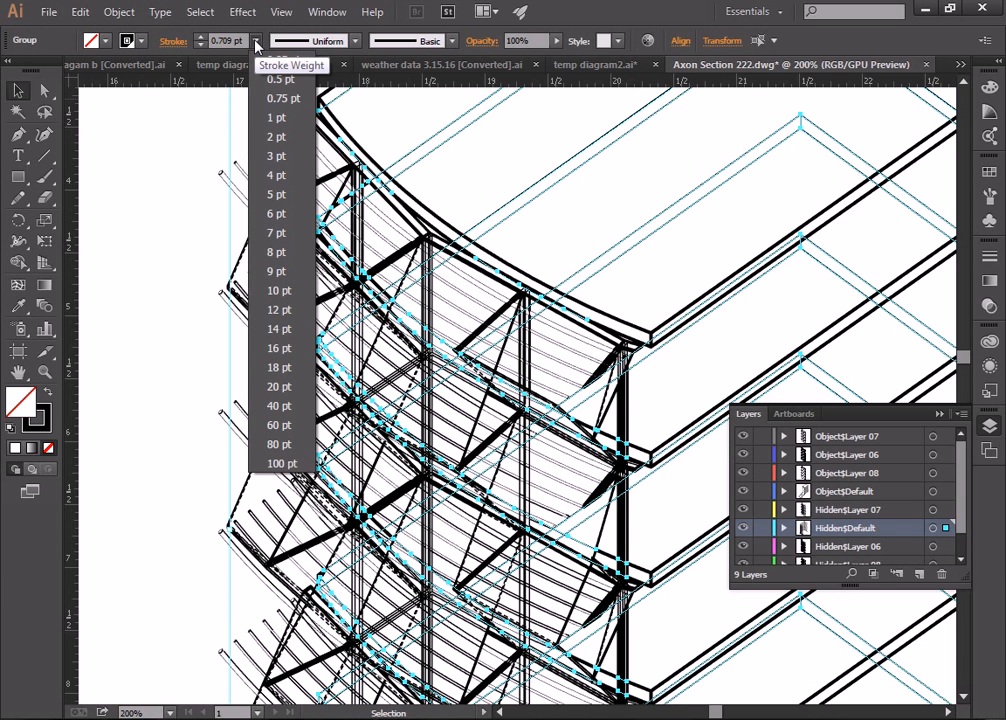
{"action": "left_click", "coordinate": [280, 62]}
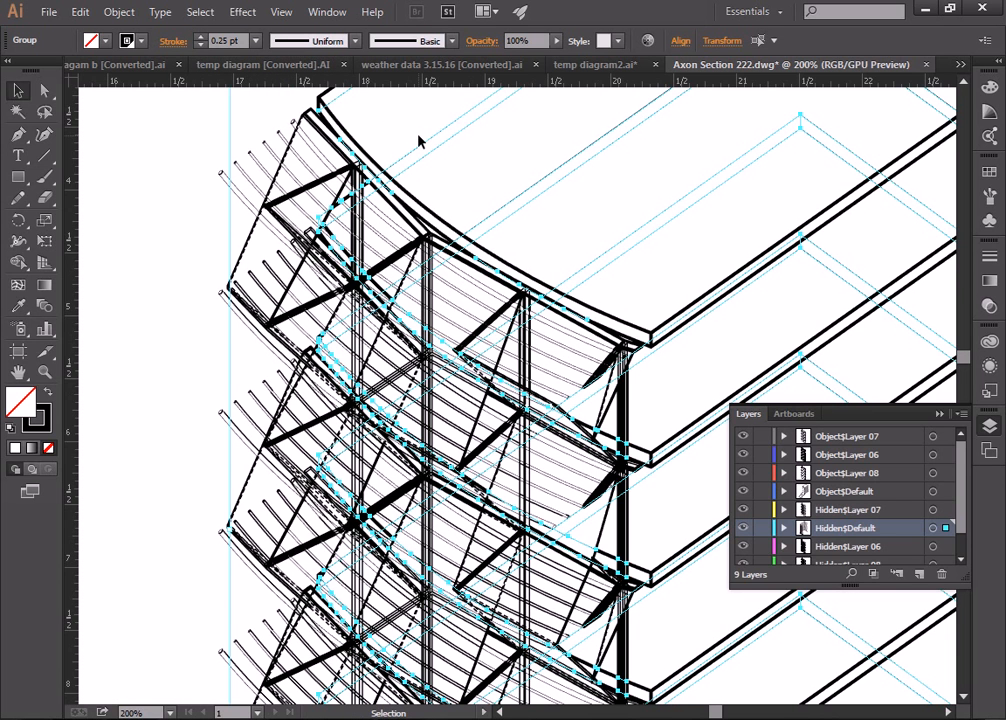
{"action": "left_click", "coordinate": [990, 256]}
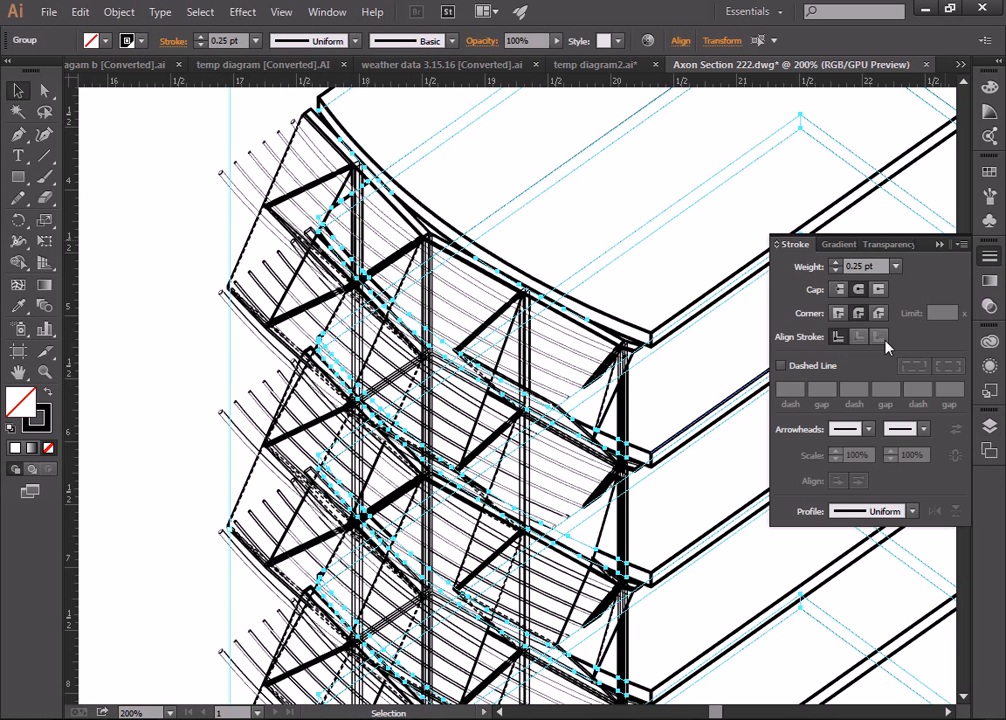
{"action": "left_click", "coordinate": [808, 368]}
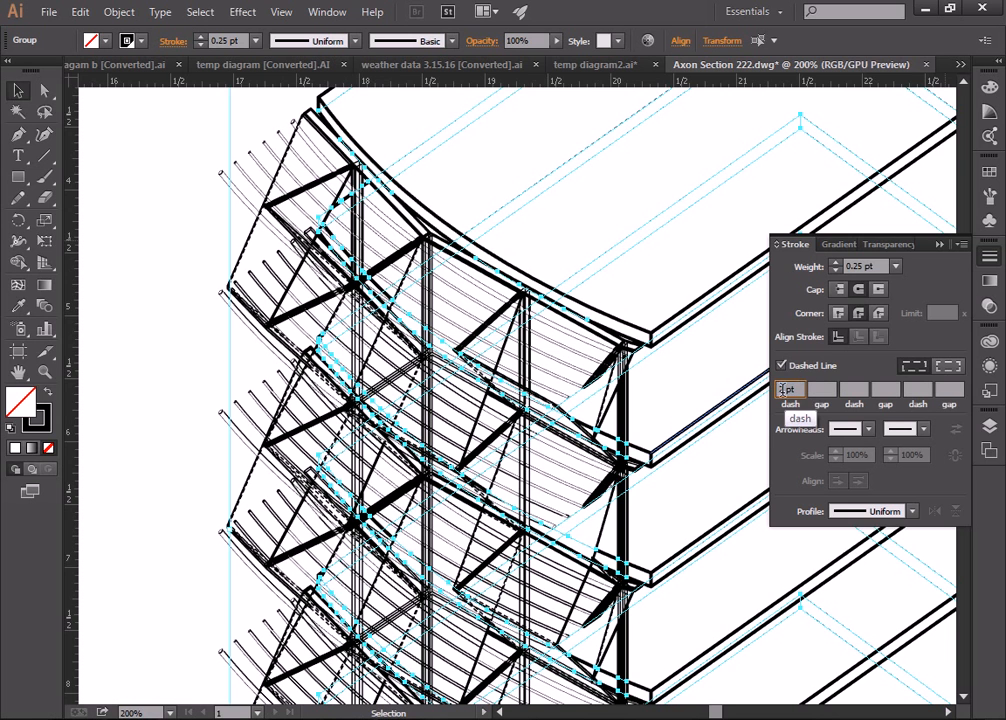
{"action": "left_click", "coordinate": [19, 92]}
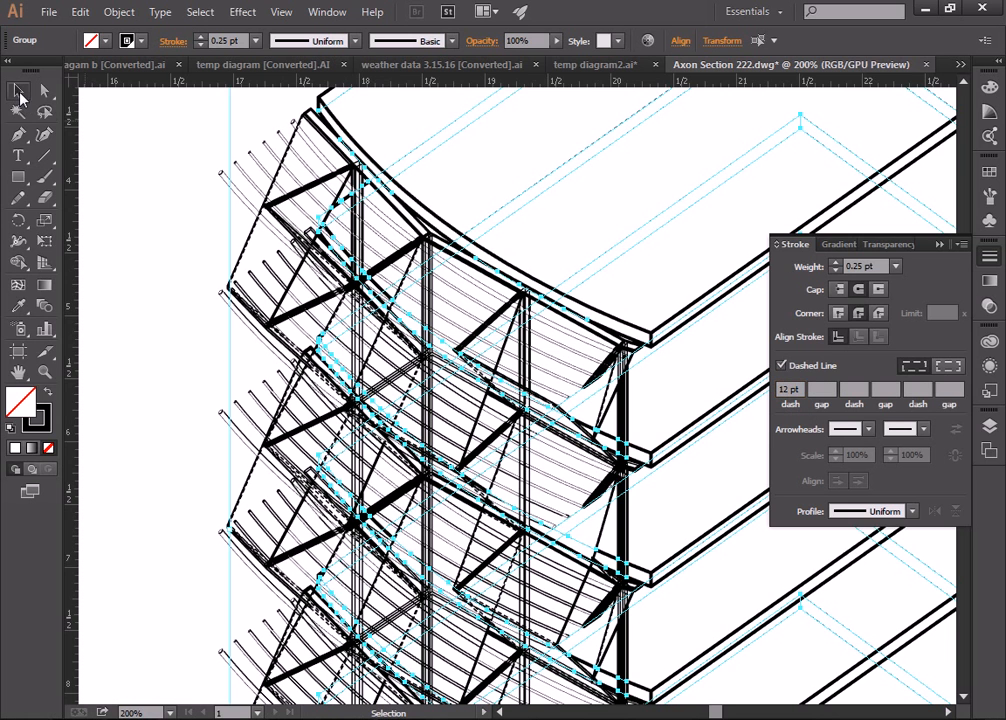
{"action": "left_click", "coordinate": [123, 133]}
Step: Select all the artwork on Hidden$Layer 06 from the Layers list
{"action": "scroll", "coordinate": [364, 206], "scroll_direction": "down", "scroll_amount": 3}
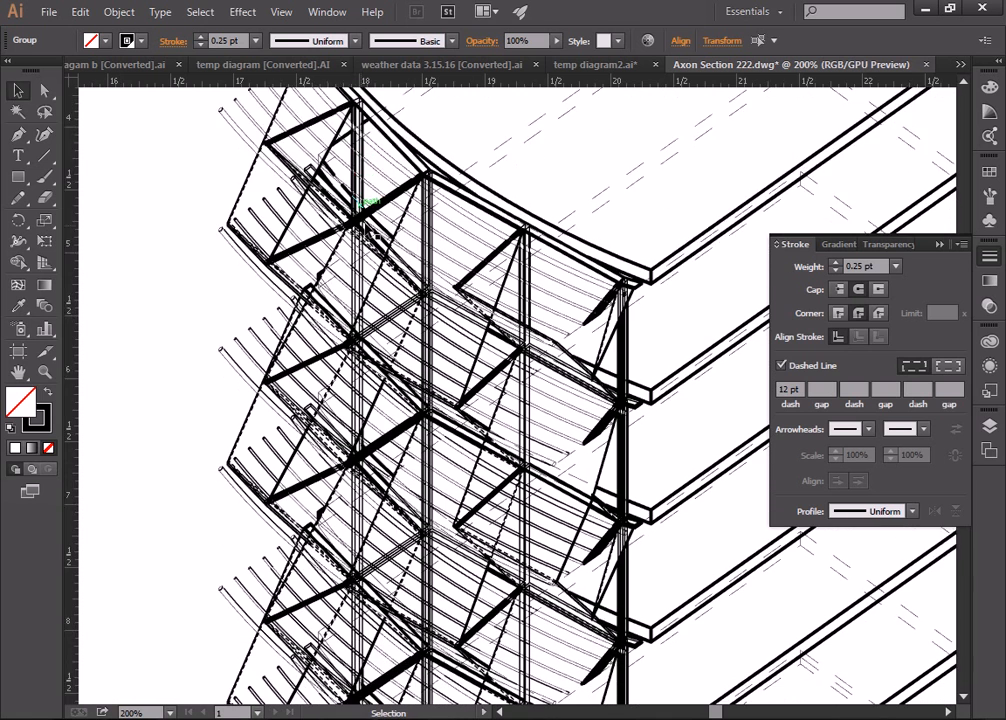
{"action": "scroll", "coordinate": [367, 224], "scroll_direction": "up", "scroll_amount": 4}
{"action": "scroll", "coordinate": [585, 293], "scroll_direction": "down", "scroll_amount": 1}
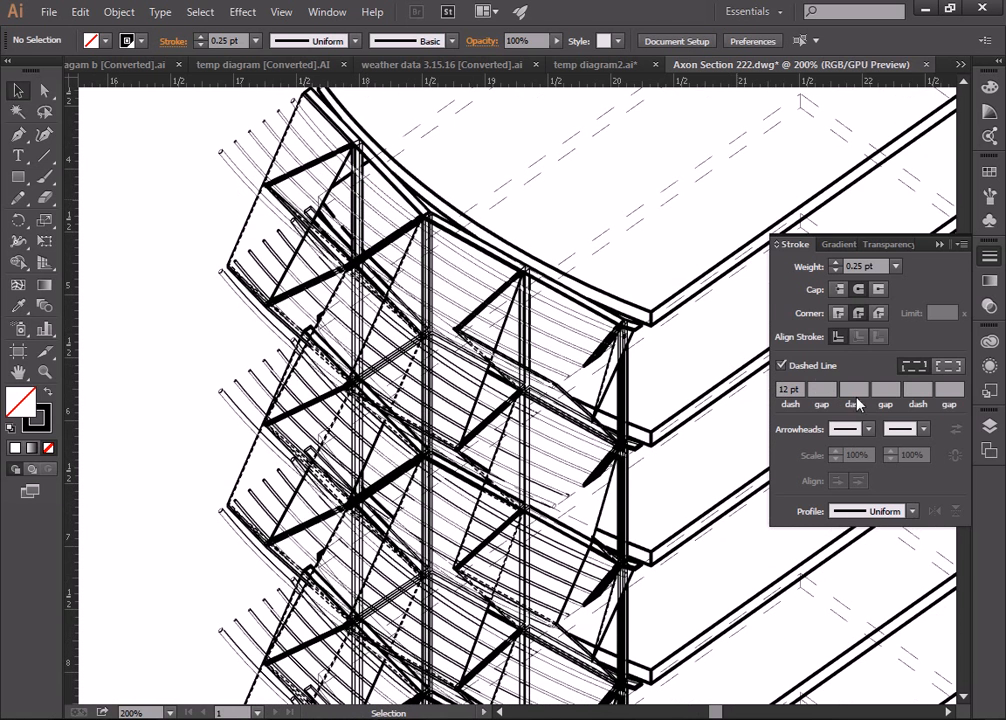
{"action": "left_click", "coordinate": [990, 425]}
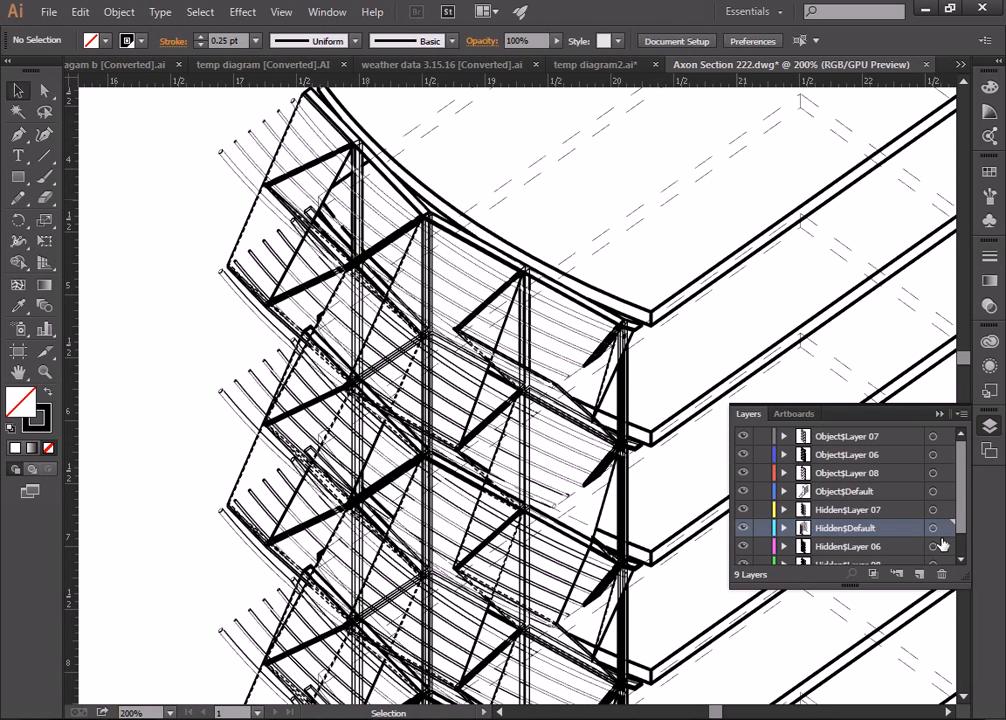
{"action": "left_click", "coordinate": [950, 546]}
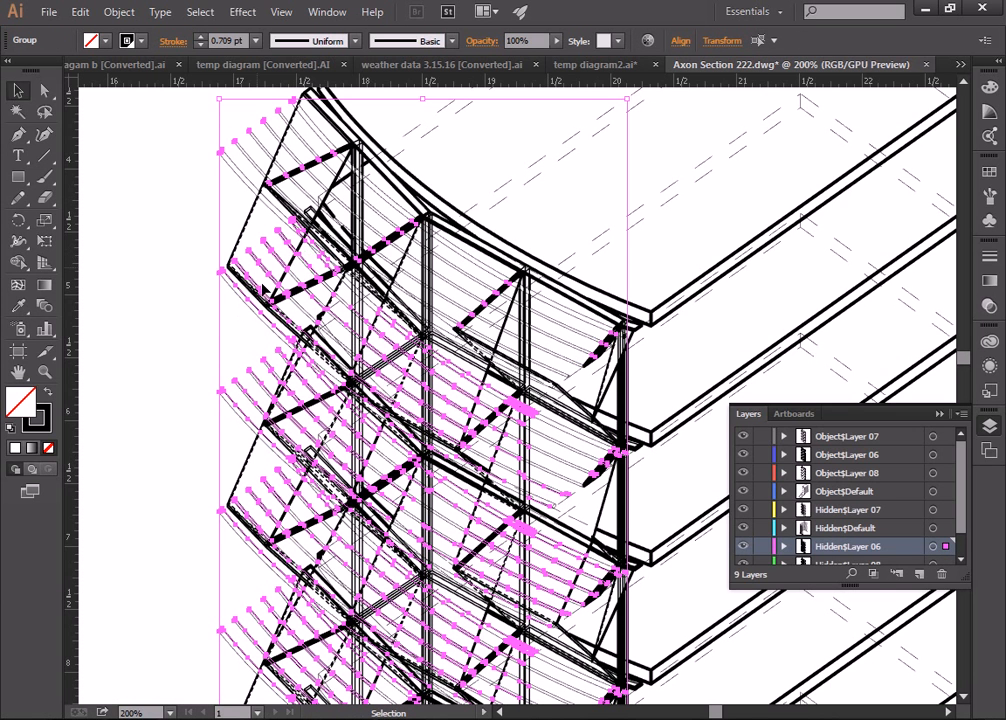
Step: Give the Hidden$Layer 06 lines a 0.25 pt Registration-colour stroke
{"action": "scroll", "coordinate": [269, 289], "scroll_direction": "up", "scroll_amount": 1}
{"action": "scroll", "coordinate": [269, 289], "scroll_direction": "down", "scroll_amount": 4}
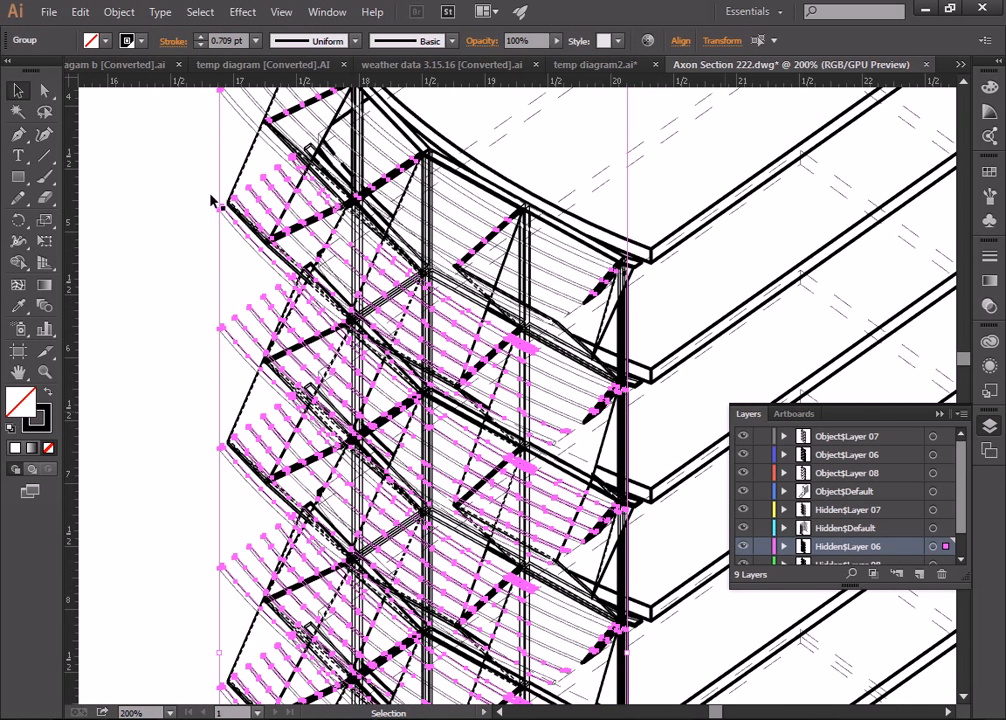
{"action": "left_click", "coordinate": [258, 41]}
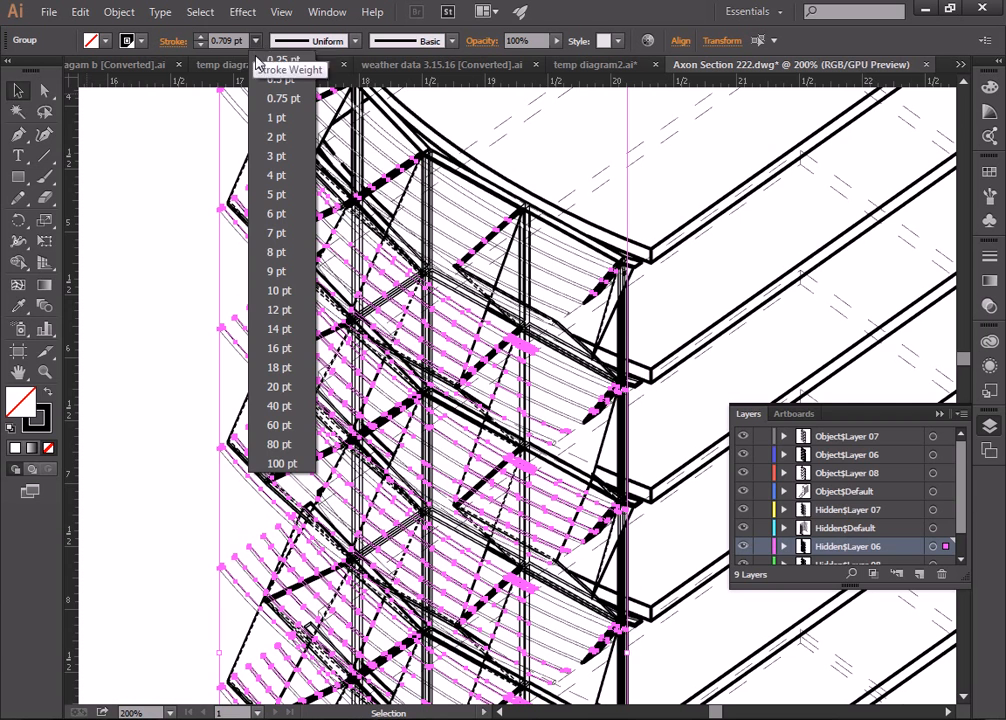
{"action": "left_click", "coordinate": [283, 60]}
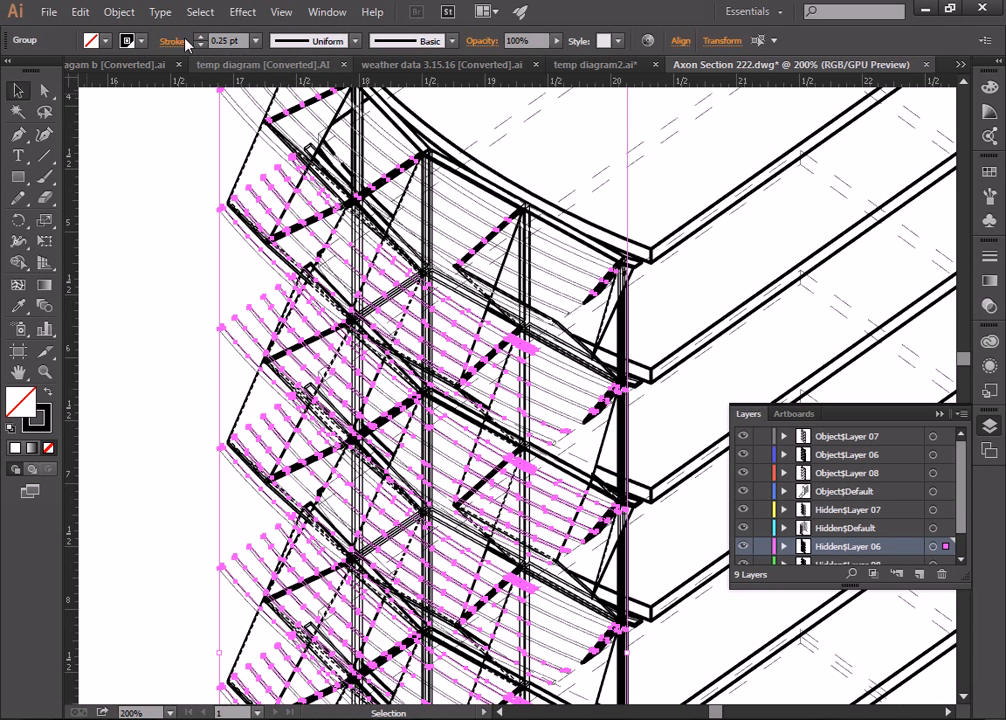
{"action": "left_click", "coordinate": [131, 41]}
{"action": "left_click", "coordinate": [22, 70]}
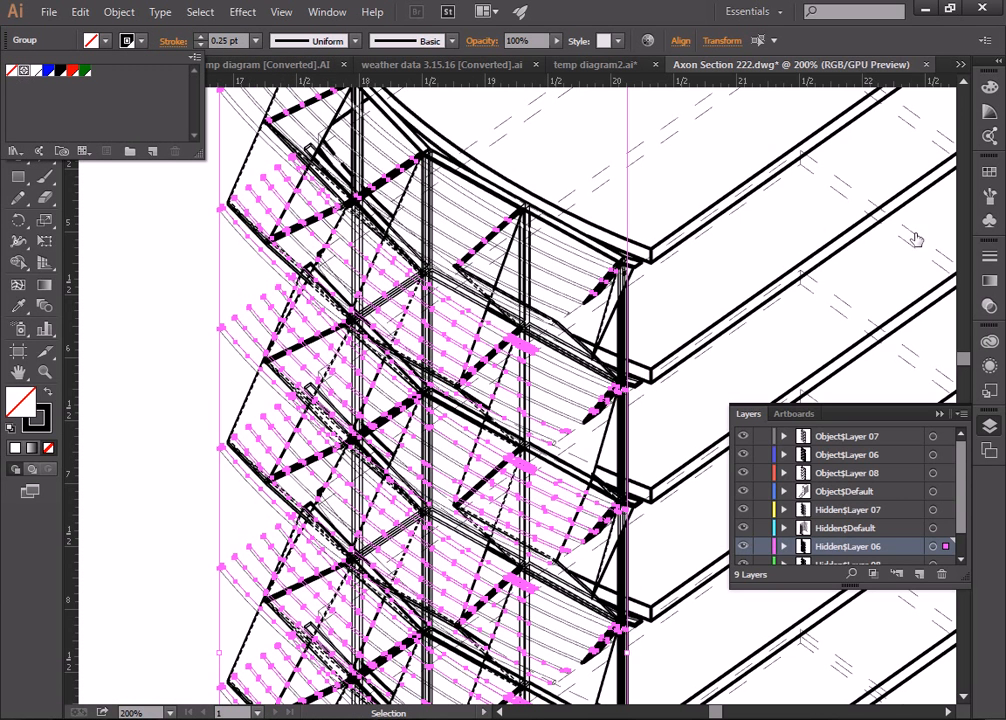
{"action": "left_click", "coordinate": [985, 264]}
Step: Make those lines dashed with 1 pt dashes and 3 pt gaps, then deselect
{"action": "left_click", "coordinate": [988, 260]}
{"action": "left_click", "coordinate": [781, 366]}
{"action": "left_click", "coordinate": [795, 390]}
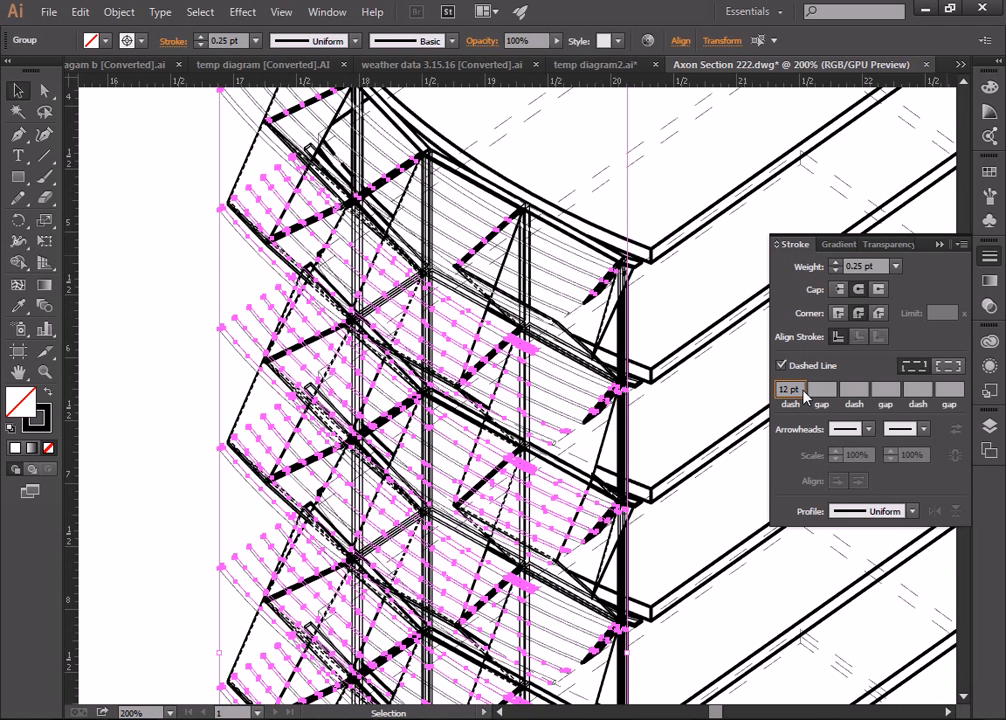
{"action": "type", "text": "1"}
{"action": "left_click", "coordinate": [826, 390]}
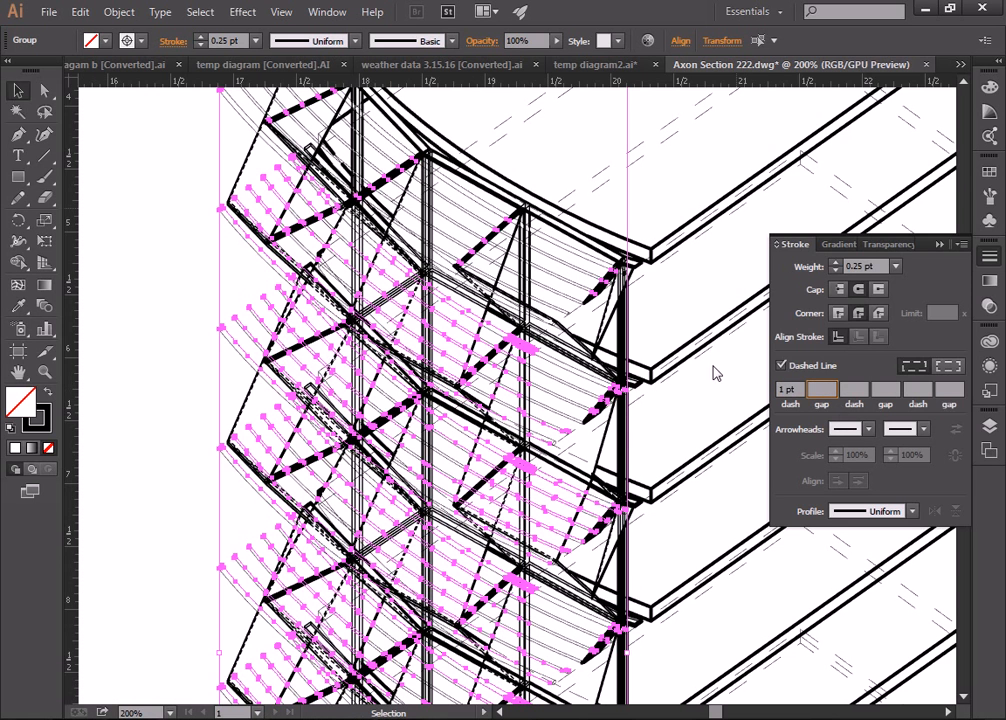
{"action": "type", "text": "3"}
{"action": "left_click", "coordinate": [855, 389]}
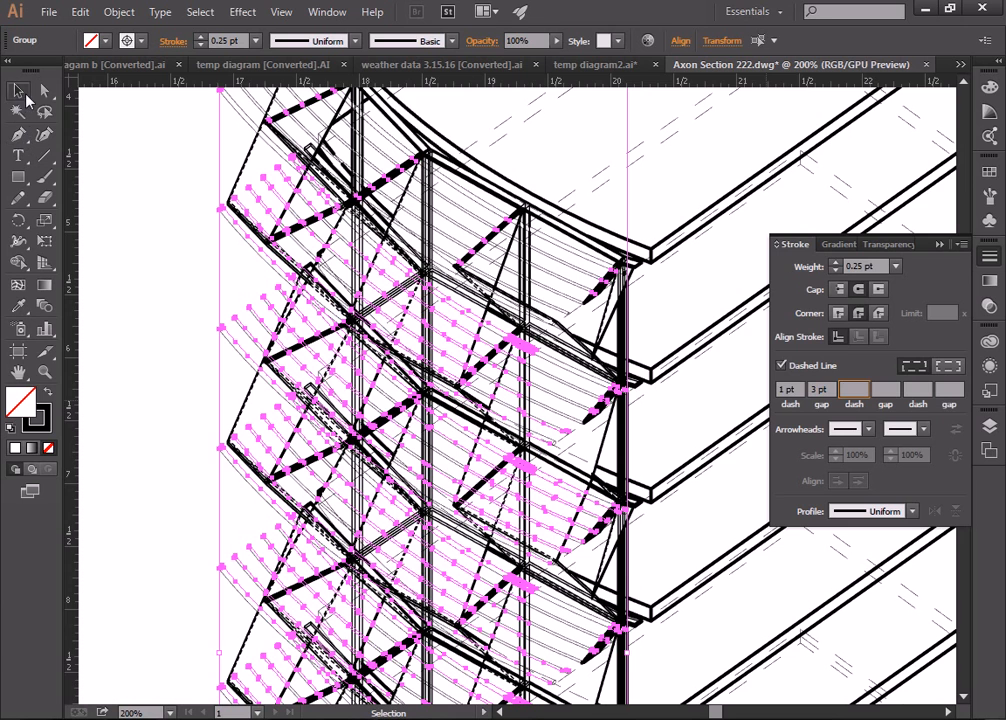
{"action": "left_click", "coordinate": [155, 182]}
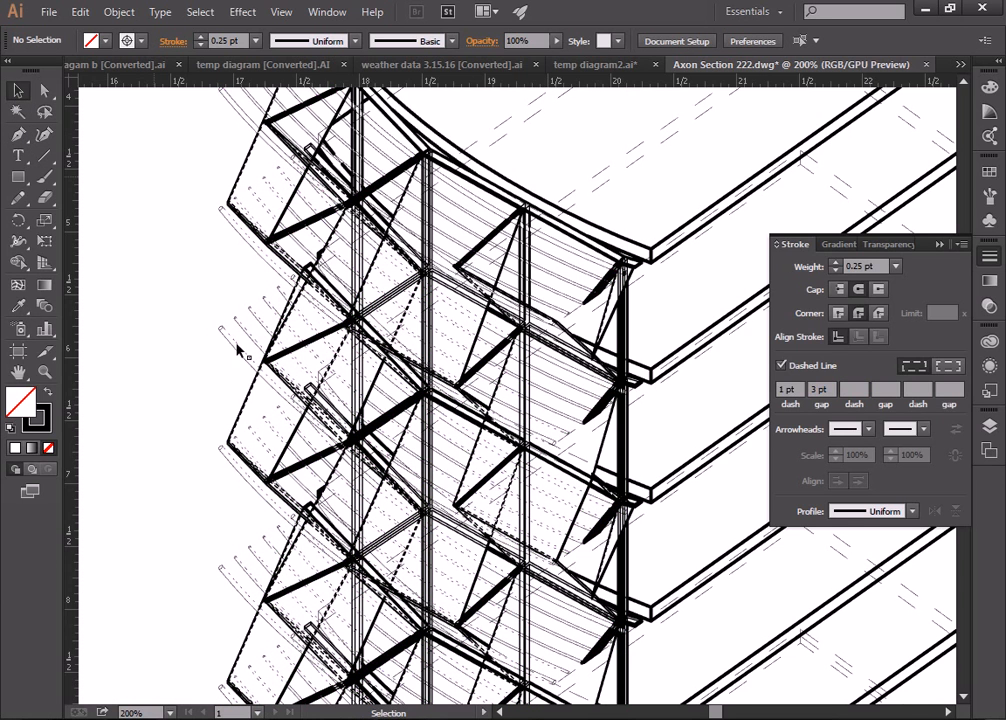
Step: Zoom in closely on the fine dashed hidden lines, then settle at 300% on the upper drawing
{"action": "left_click", "coordinate": [44, 371]}
{"action": "left_click", "coordinate": [268, 342]}
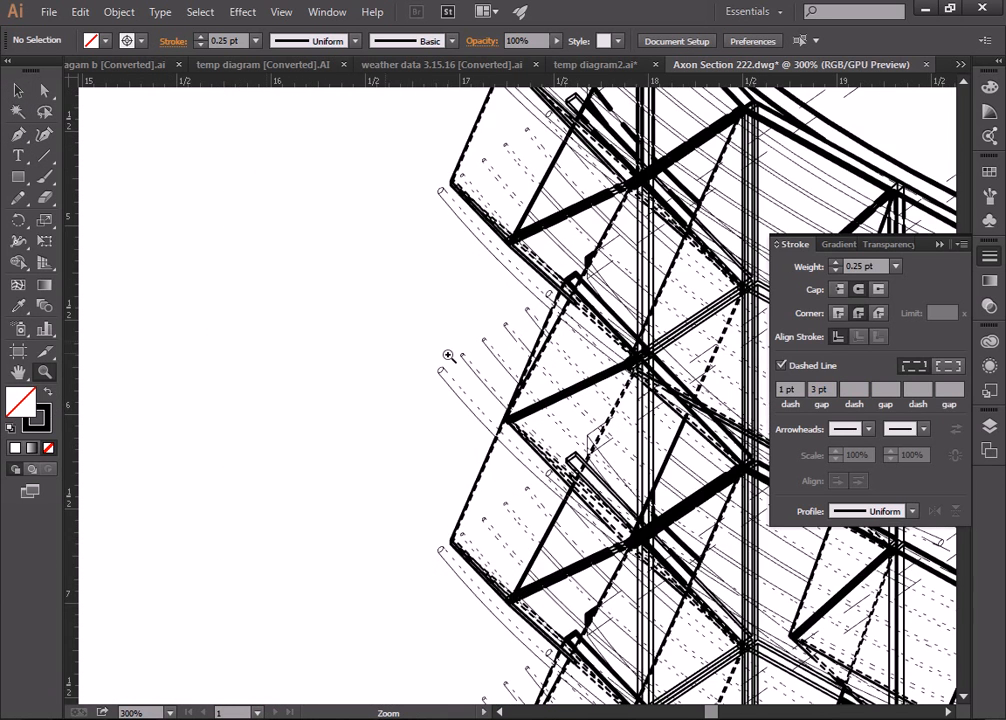
{"action": "left_click", "coordinate": [392, 286]}
{"action": "left_click", "coordinate": [418, 322]}
{"action": "left_click", "coordinate": [453, 411]}
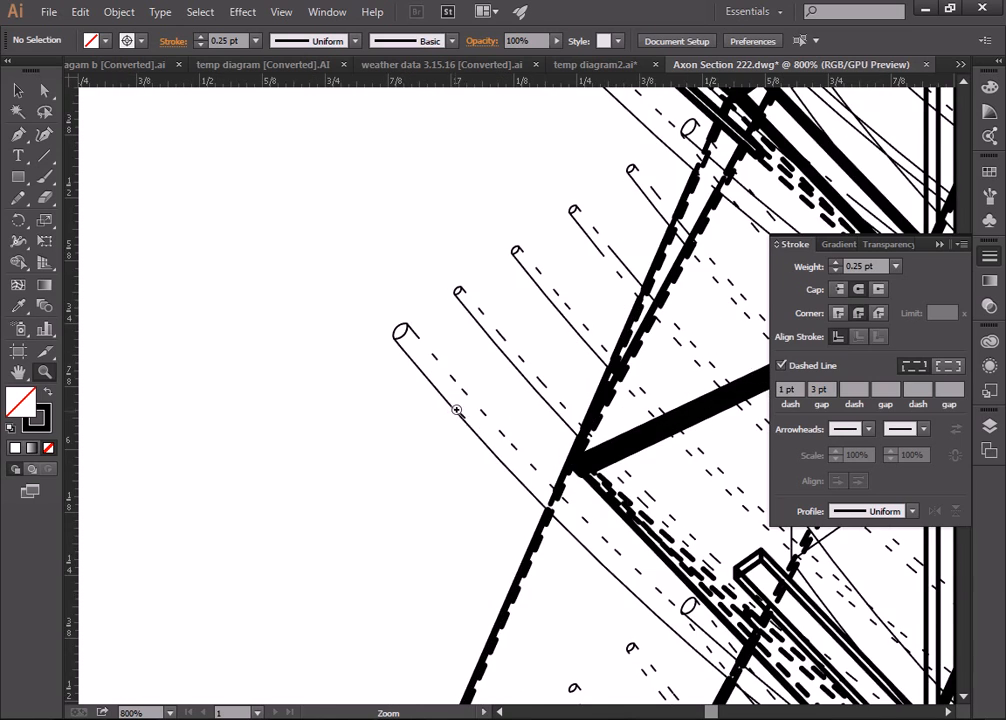
{"action": "left_click", "coordinate": [530, 401], "text": "alt"}
{"action": "left_click", "coordinate": [560, 396], "text": "alt"}
{"action": "left_click", "coordinate": [582, 394], "text": "alt"}
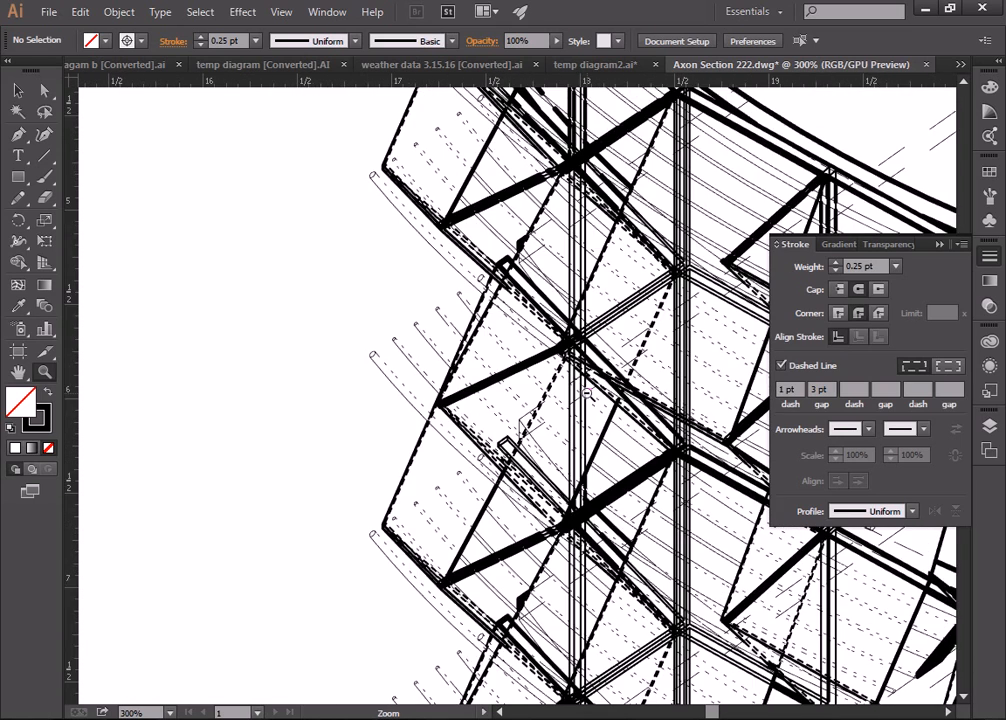
{"action": "left_click", "coordinate": [587, 394], "text": "alt"}
{"action": "left_click", "coordinate": [404, 232]}
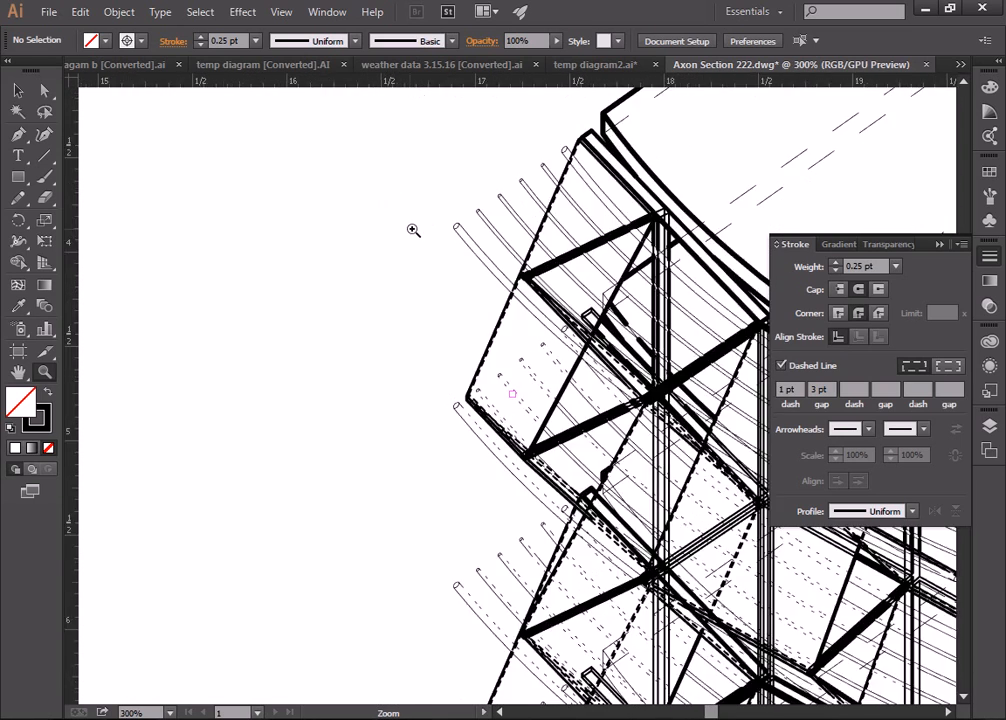
Step: Clear the selection and bring the Layers list back up
{"action": "left_click", "coordinate": [18, 90]}
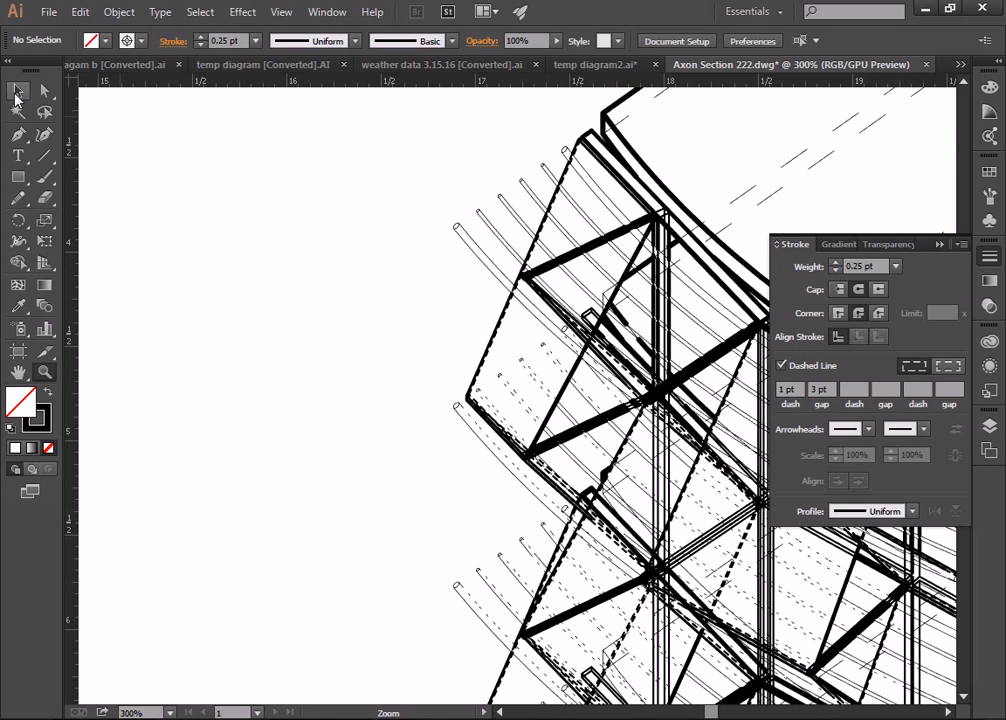
{"action": "left_click", "coordinate": [504, 458]}
{"action": "key", "text": "ctrl+shift+a"}
{"action": "left_click", "coordinate": [989, 426]}
{"action": "scroll", "coordinate": [957, 528], "scroll_direction": "down", "scroll_amount": 2}
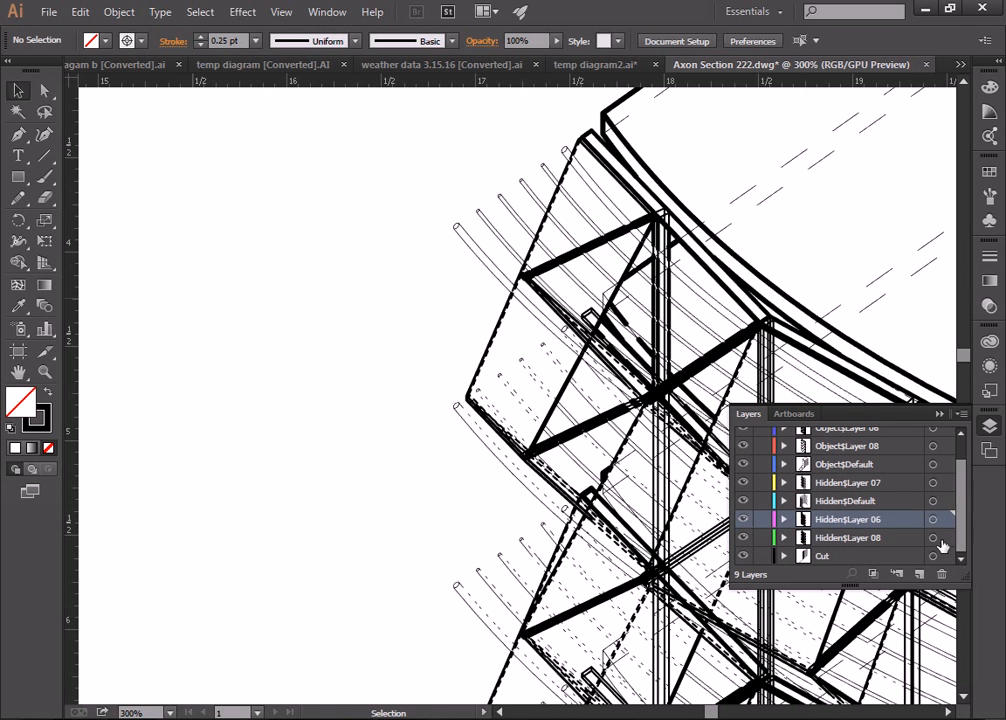
Step: Select all Hidden$Layer 08 linework and give it a Registration stroke at 0.25 pt
{"action": "left_click", "coordinate": [944, 538]}
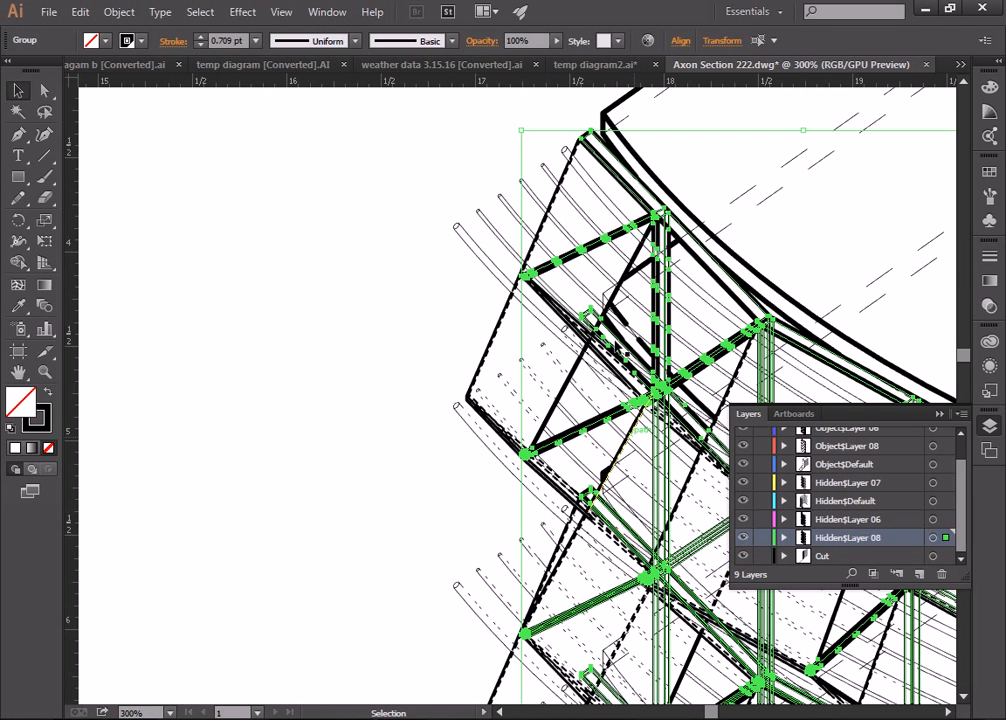
{"action": "scroll", "coordinate": [683, 360], "scroll_direction": "down", "scroll_amount": 10}
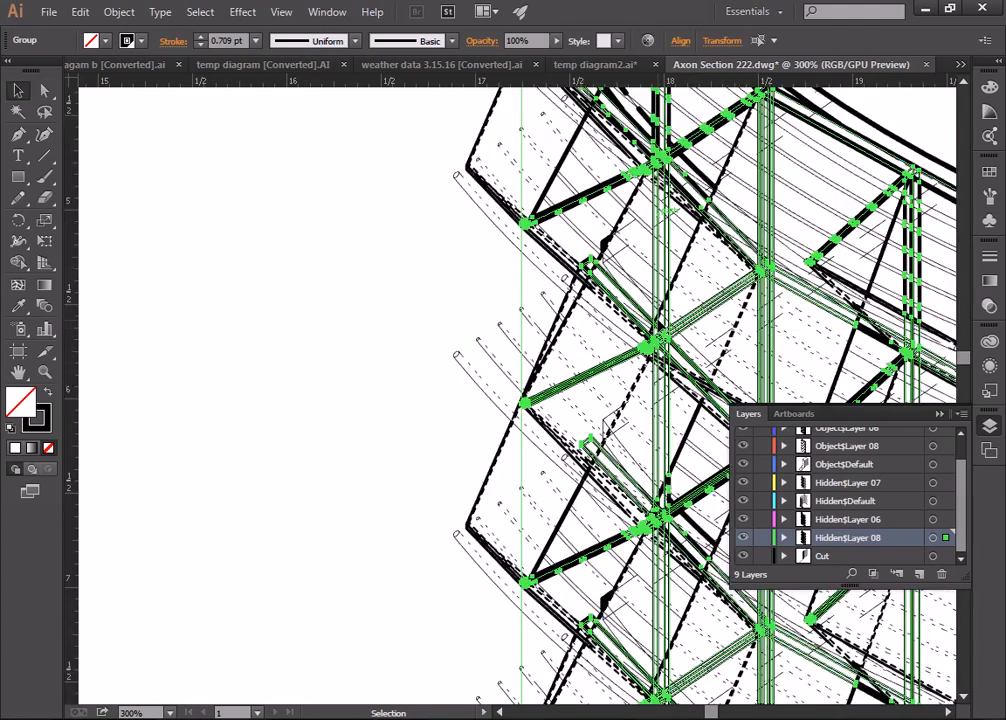
{"action": "scroll", "coordinate": [657, 320], "scroll_direction": "down", "scroll_amount": 3}
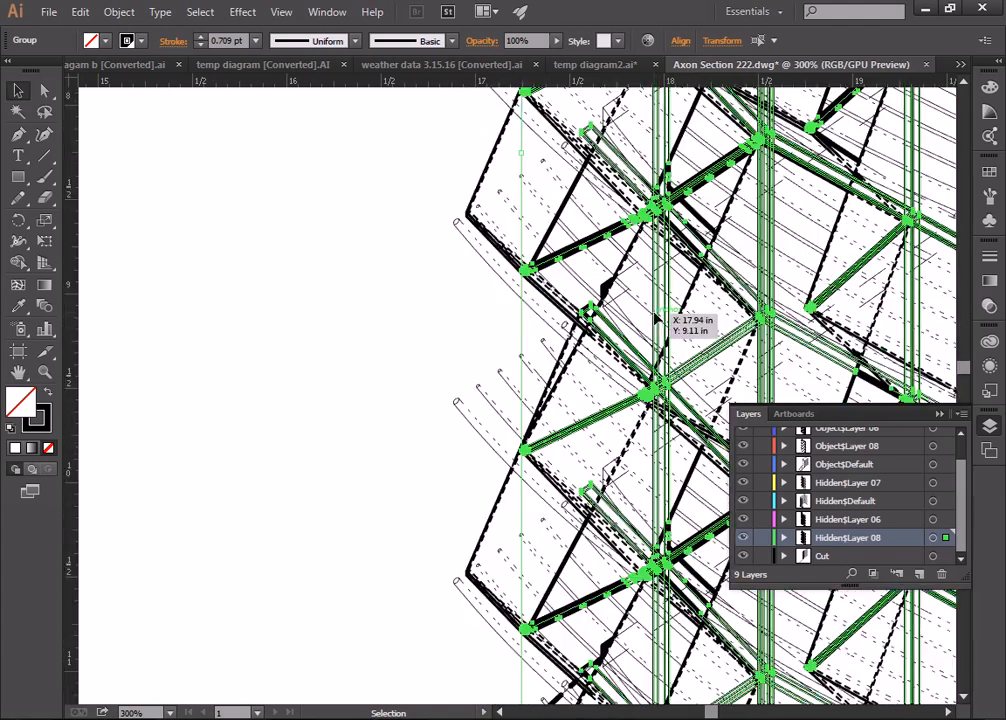
{"action": "scroll", "coordinate": [652, 317], "scroll_direction": "down", "scroll_amount": 5}
{"action": "scroll", "coordinate": [652, 316], "scroll_direction": "up", "scroll_amount": 5}
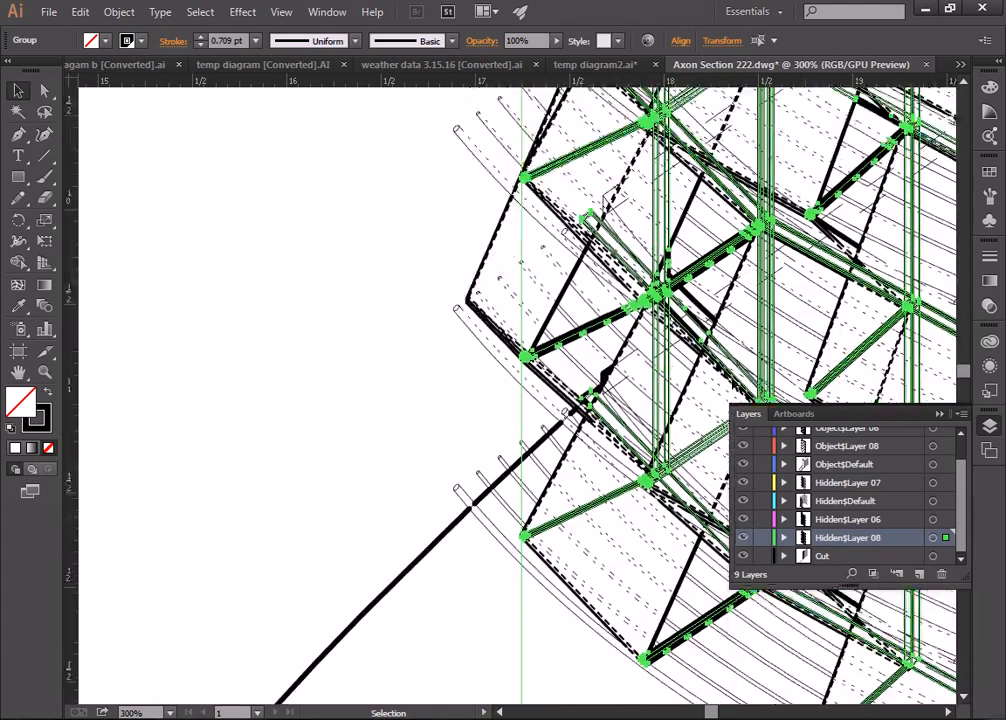
{"action": "scroll", "coordinate": [788, 308], "scroll_direction": "up", "scroll_amount": 15}
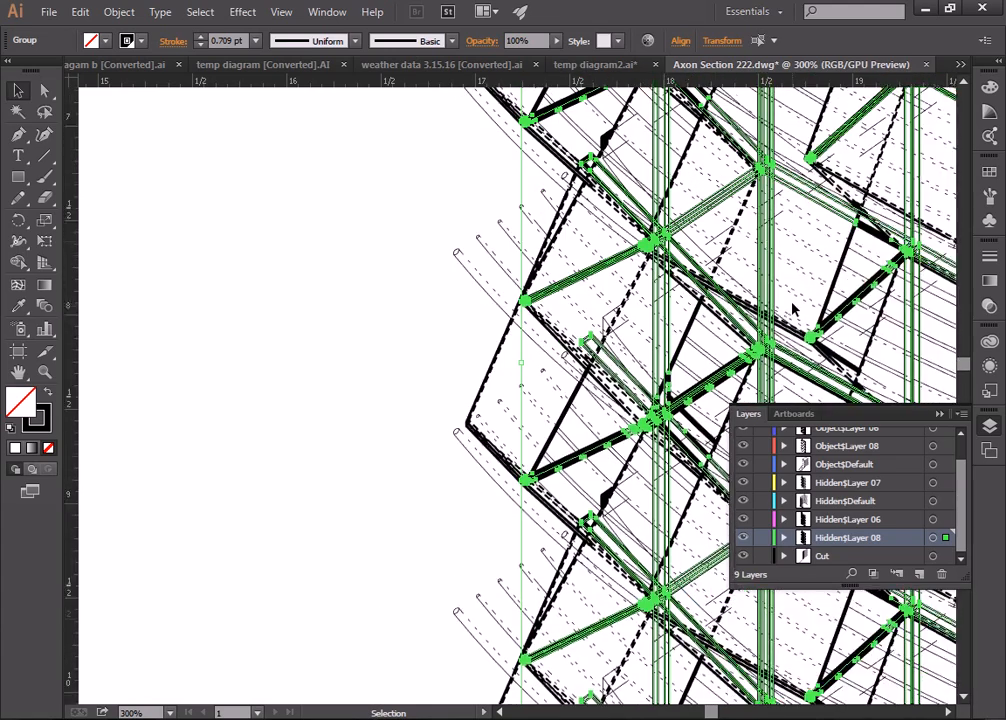
{"action": "scroll", "coordinate": [790, 308], "scroll_direction": "up", "scroll_amount": 2}
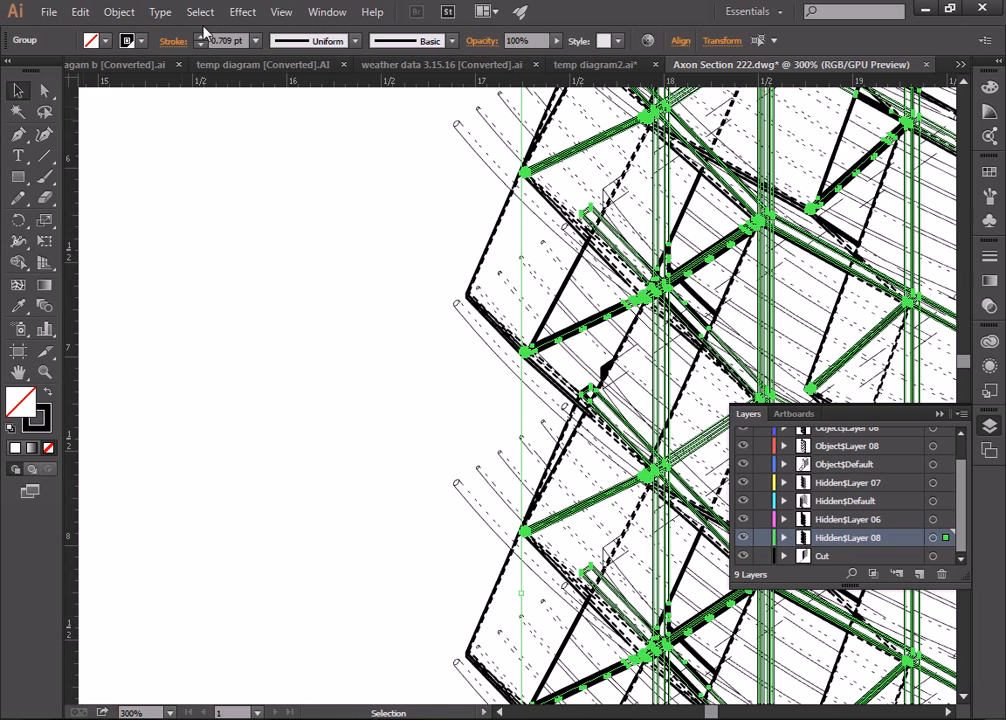
{"action": "left_click", "coordinate": [105, 38]}
{"action": "left_click", "coordinate": [18, 71]}
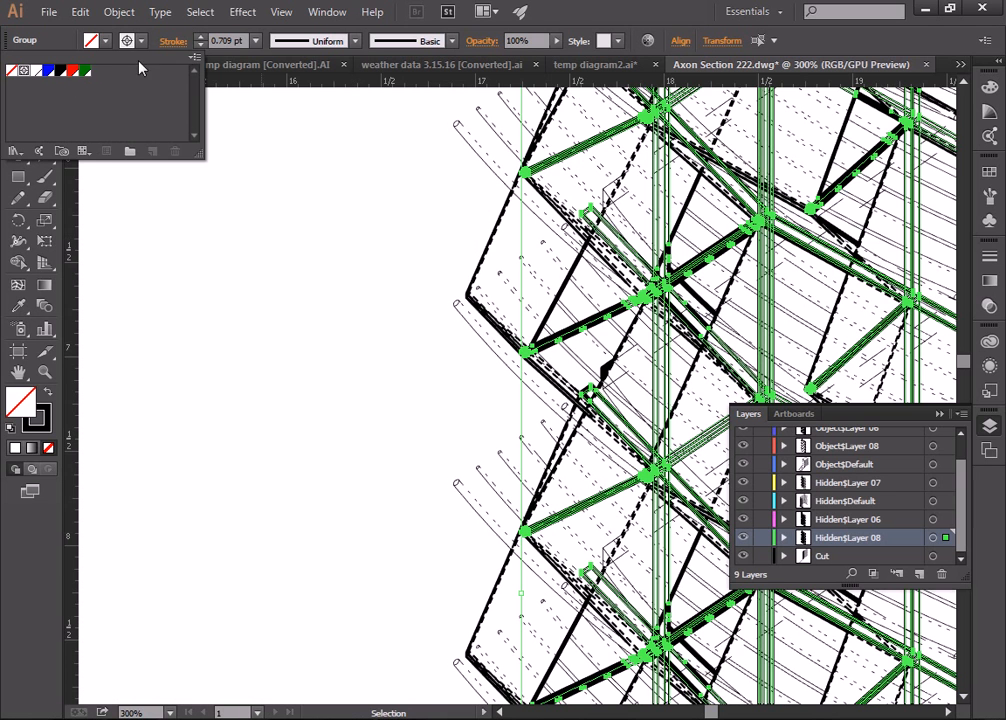
{"action": "left_click", "coordinate": [256, 40]}
{"action": "left_click", "coordinate": [281, 62]}
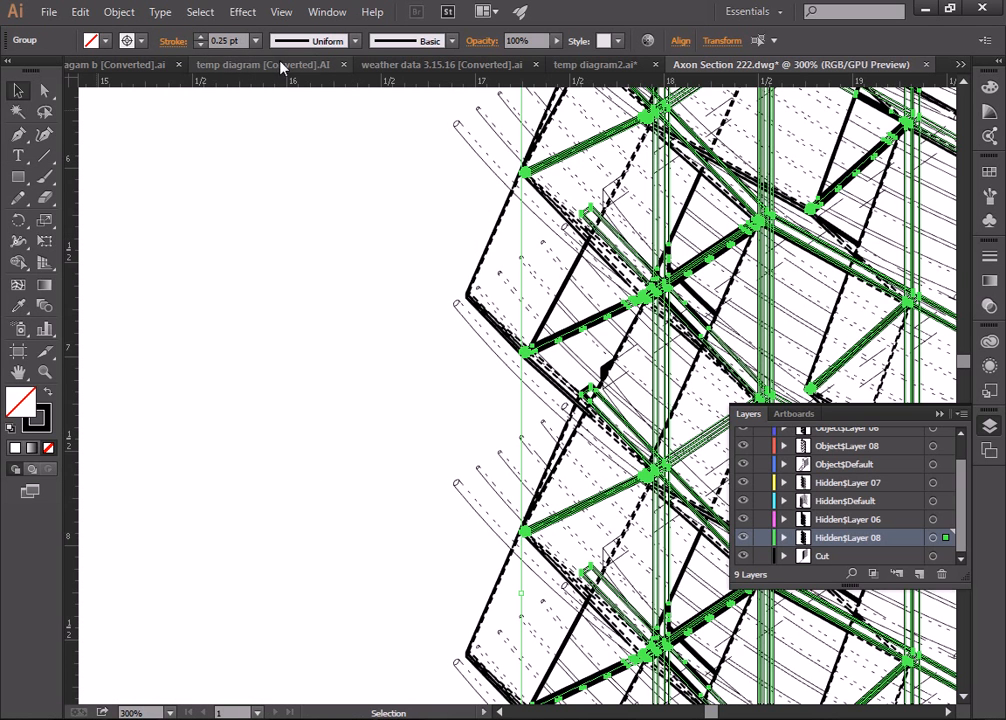
Step: Make the hidden lines 0.5 pt dashed strokes with a 1 pt dash and 3 pt gap
{"action": "left_click", "coordinate": [989, 258]}
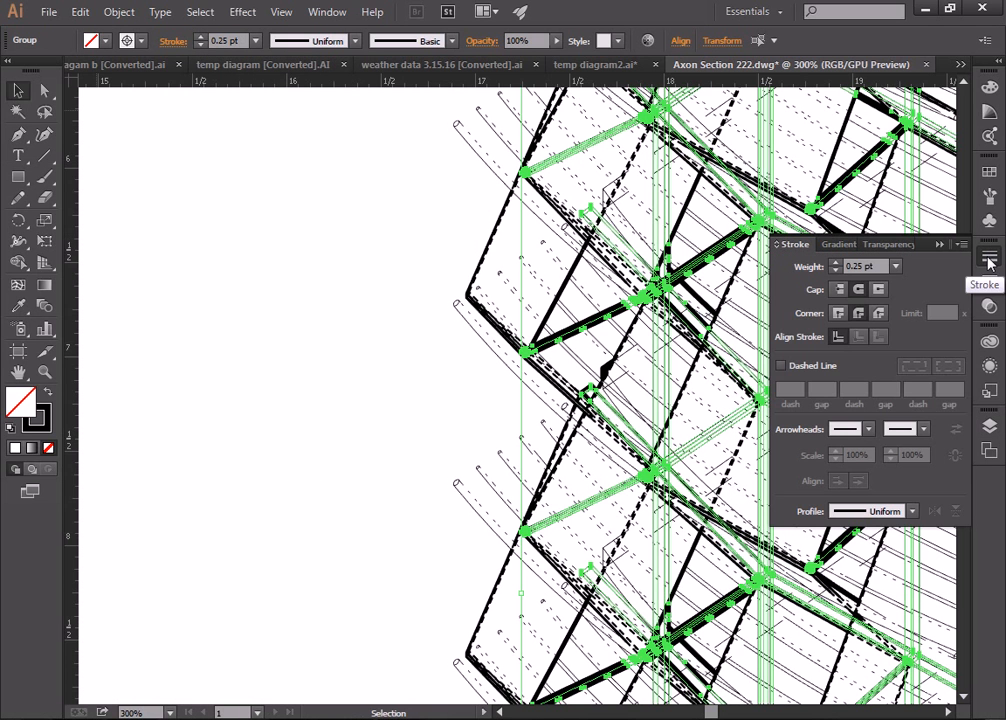
{"action": "left_click", "coordinate": [989, 260]}
{"action": "left_click", "coordinate": [989, 259]}
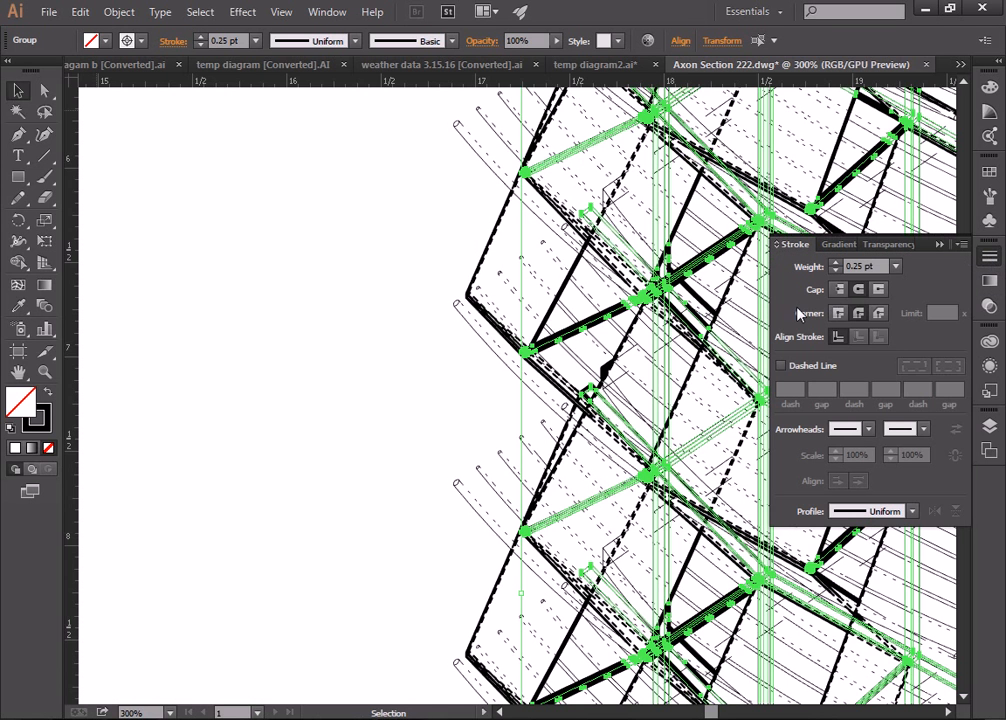
{"action": "left_click", "coordinate": [896, 267]}
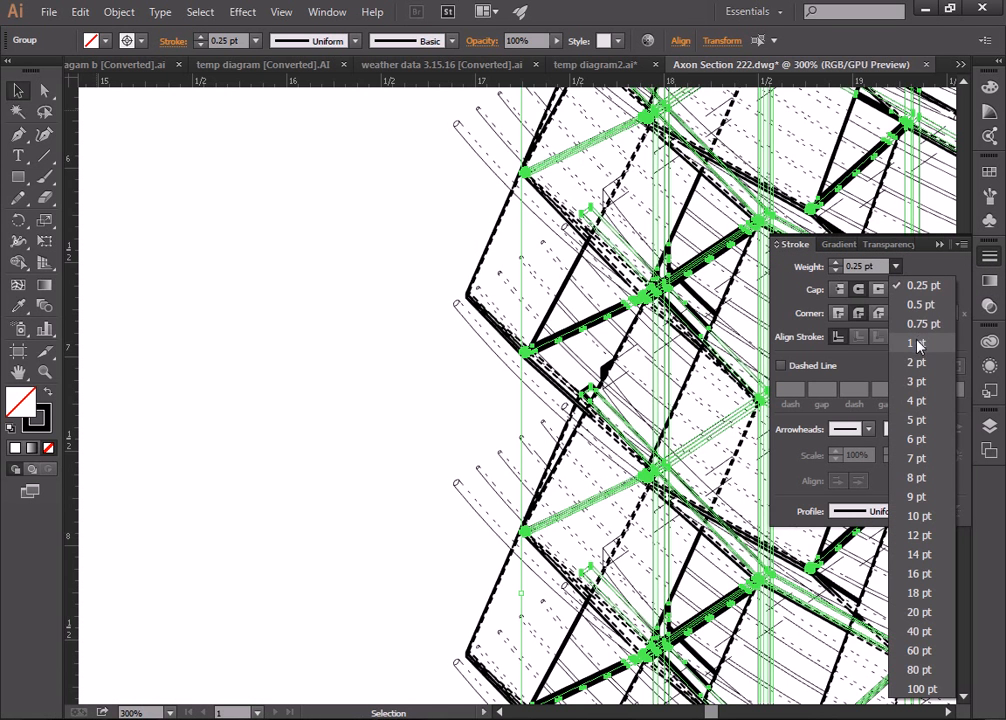
{"action": "left_click", "coordinate": [907, 289]}
{"action": "left_click", "coordinate": [896, 267]}
{"action": "left_click", "coordinate": [905, 297]}
{"action": "left_click", "coordinate": [792, 367]}
{"action": "type", "text": "5"}
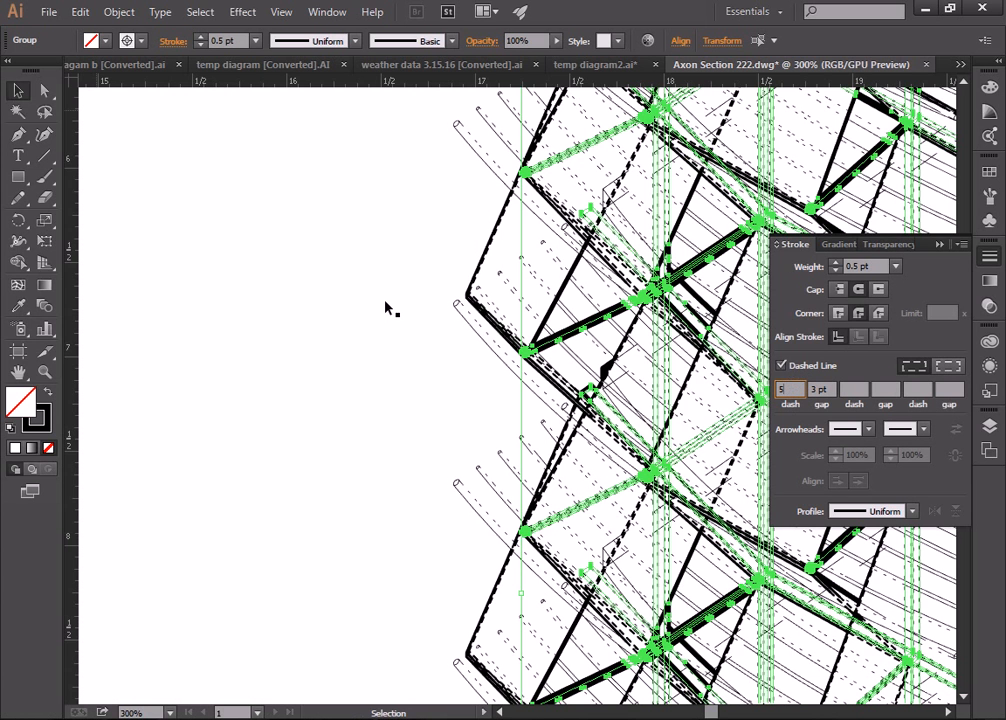
{"action": "left_click", "coordinate": [309, 280]}
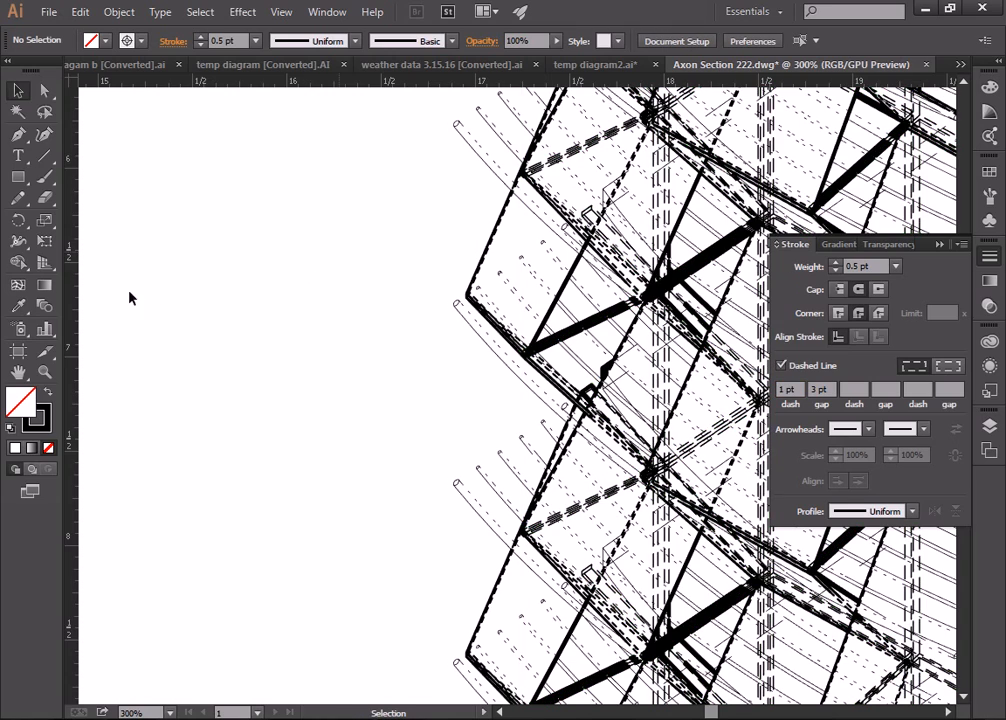
{"action": "left_click", "coordinate": [45, 374]}
{"action": "left_click", "coordinate": [493, 294], "text": "alt"}
{"action": "left_click", "coordinate": [581, 292], "text": "alt"}
{"action": "left_click", "coordinate": [623, 365], "text": "alt"}
{"action": "scroll", "coordinate": [590, 318], "scroll_direction": "down", "scroll_amount": 5}
{"action": "scroll", "coordinate": [581, 317], "scroll_direction": "down", "scroll_amount": 2}
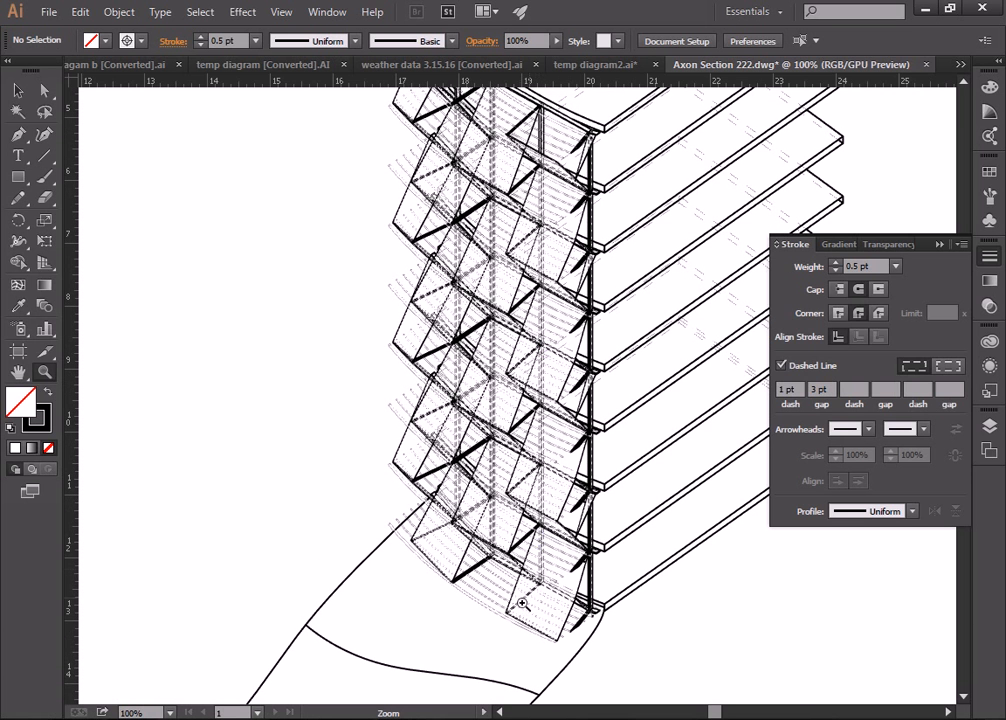
{"action": "scroll", "coordinate": [490, 607], "scroll_direction": "up", "scroll_amount": 4}
{"action": "scroll", "coordinate": [491, 607], "scroll_direction": "down", "scroll_amount": 8}
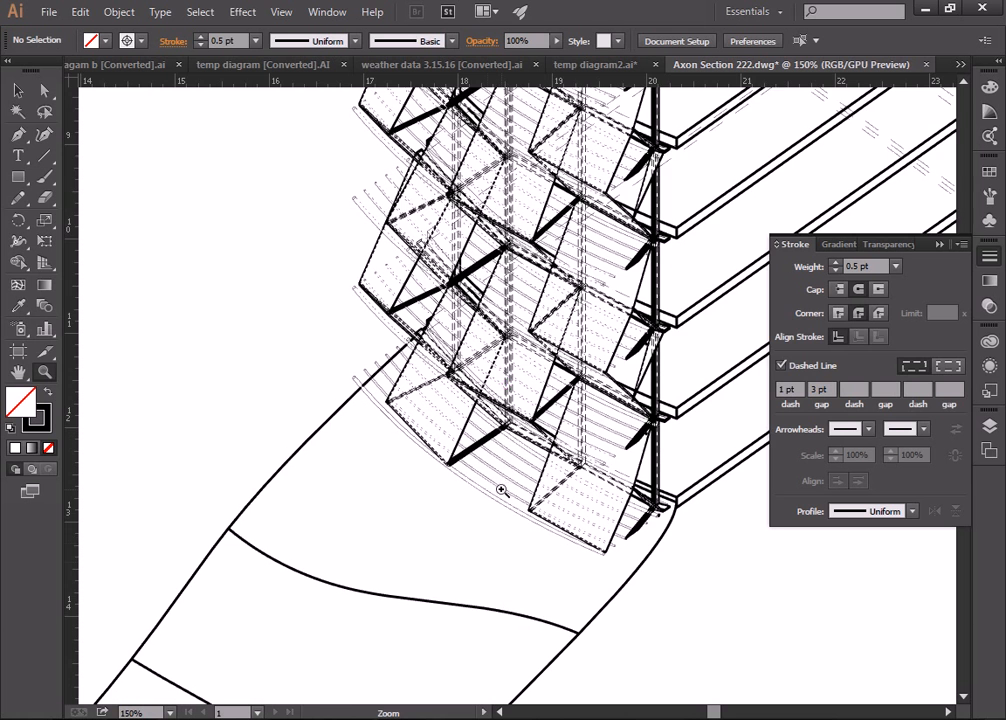
{"action": "left_click", "coordinate": [475, 460]}
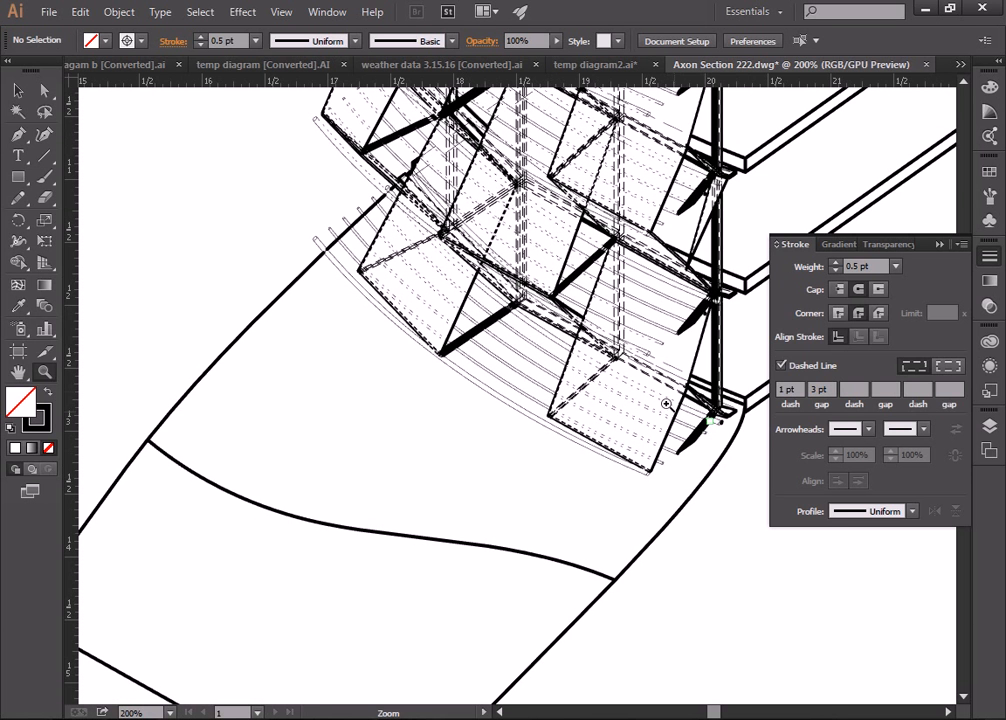
{"action": "left_click", "coordinate": [480, 352]}
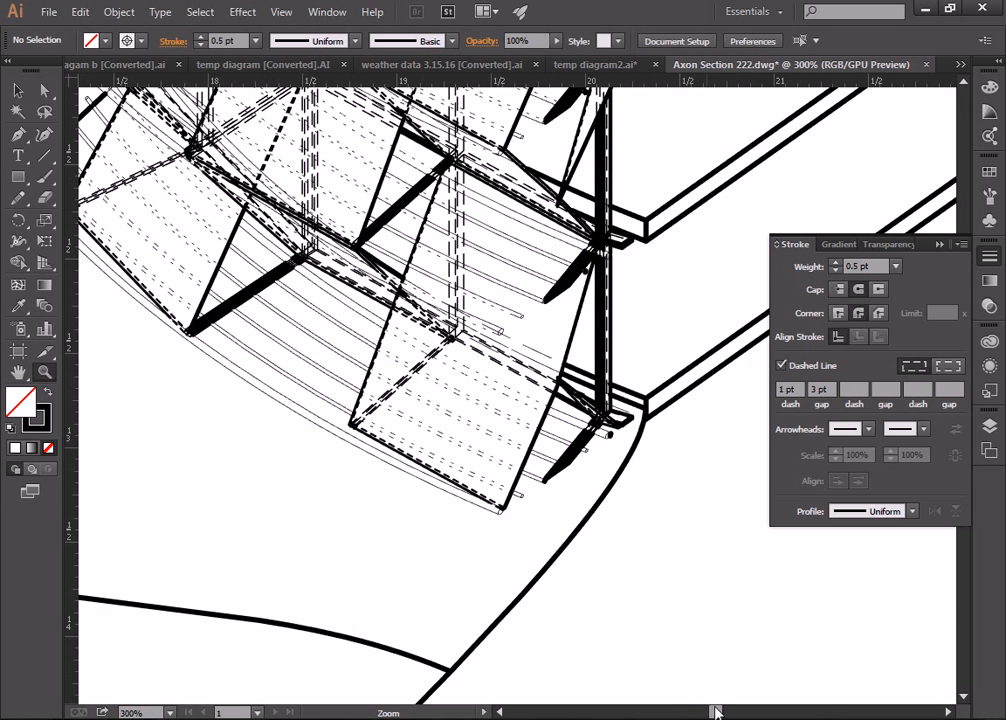
{"action": "left_click_drag", "start_coordinate": [718, 712], "coordinate": [715, 713]}
{"action": "scroll", "coordinate": [326, 377], "scroll_direction": "up", "scroll_amount": 5}
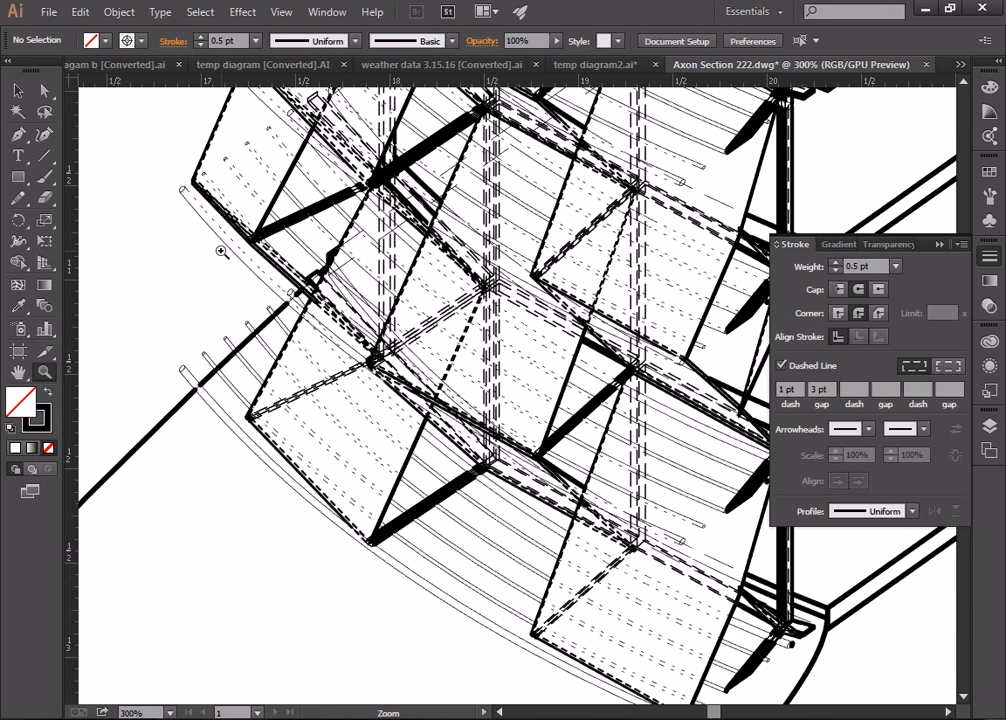
{"action": "left_click", "coordinate": [18, 90]}
{"action": "mouse_move", "coordinate": [188, 195]}
{"action": "left_mouse_down"}
{"action": "mouse_move", "coordinate": [198, 195]}
{"action": "mouse_move", "coordinate": [186, 271]}
{"action": "left_mouse_up"}
{"action": "key", "text": "Tab"}
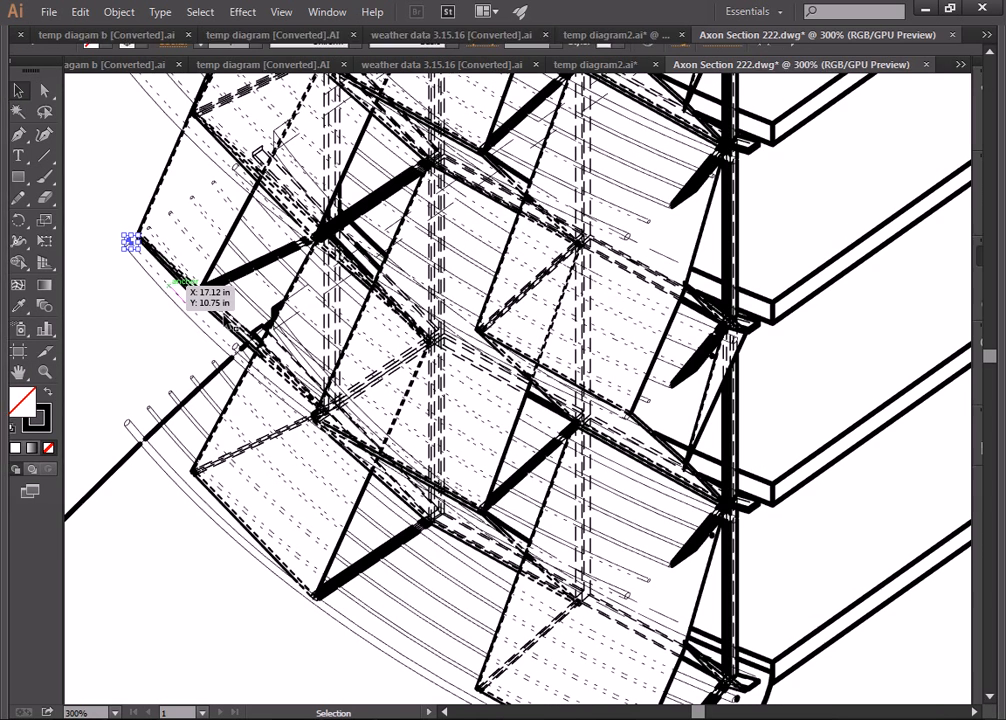
{"action": "double_click", "coordinate": [162, 278]}
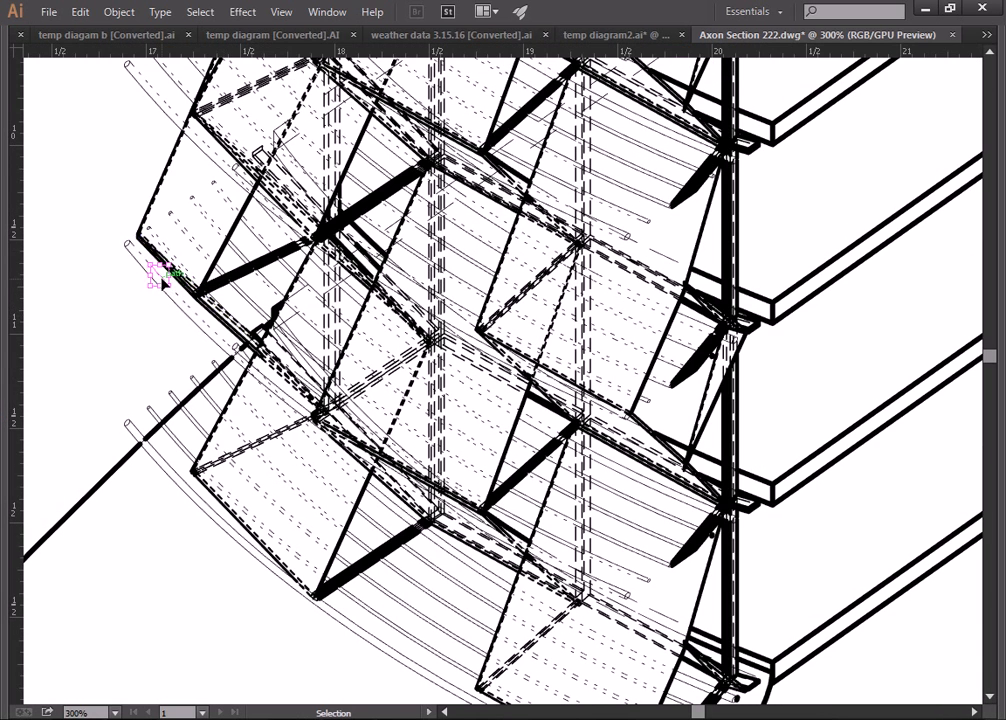
{"action": "double_click", "coordinate": [101, 237]}
{"action": "key", "text": "Tab"}
{"action": "left_click", "coordinate": [44, 371]}
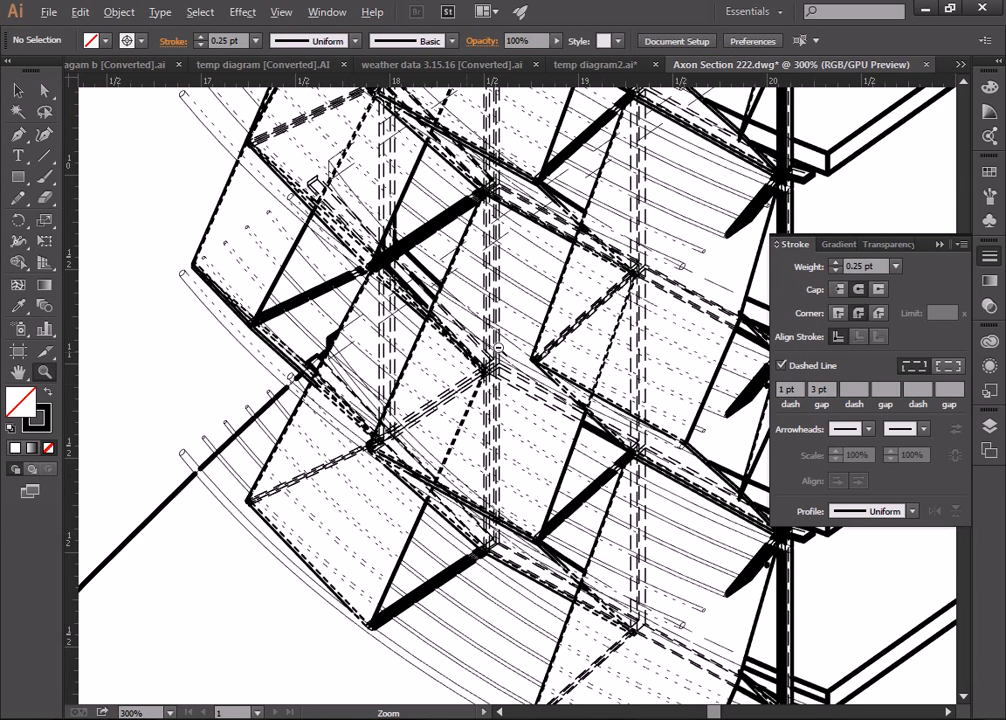
{"action": "left_click", "coordinate": [471, 345], "text": "alt"}
{"action": "left_click", "coordinate": [535, 340], "text": "alt"}
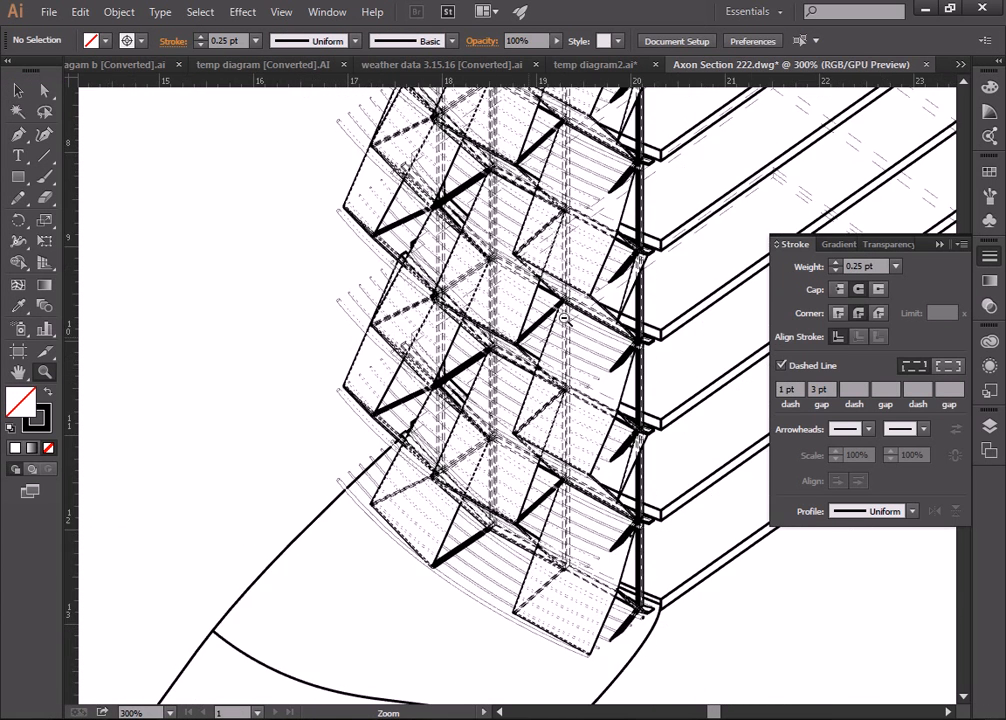
{"action": "left_click", "coordinate": [587, 325], "text": "alt"}
{"action": "scroll", "coordinate": [593, 326], "scroll_direction": "up", "scroll_amount": 3}
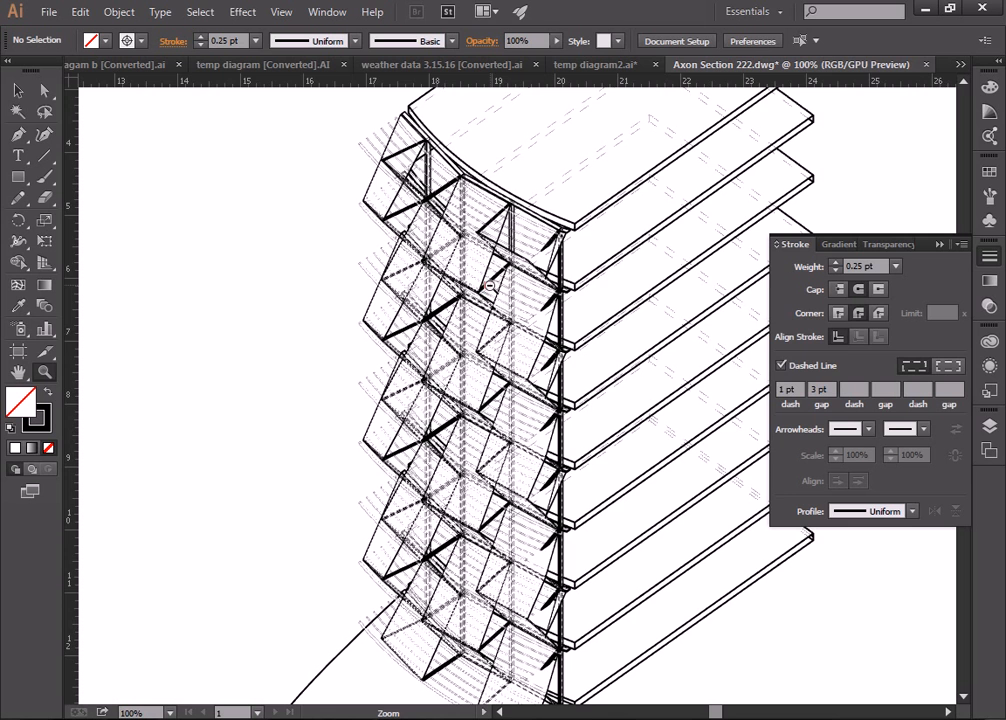
{"action": "left_click", "coordinate": [488, 287], "text": "alt"}
{"action": "scroll", "coordinate": [516, 328], "scroll_direction": "down", "scroll_amount": 3}
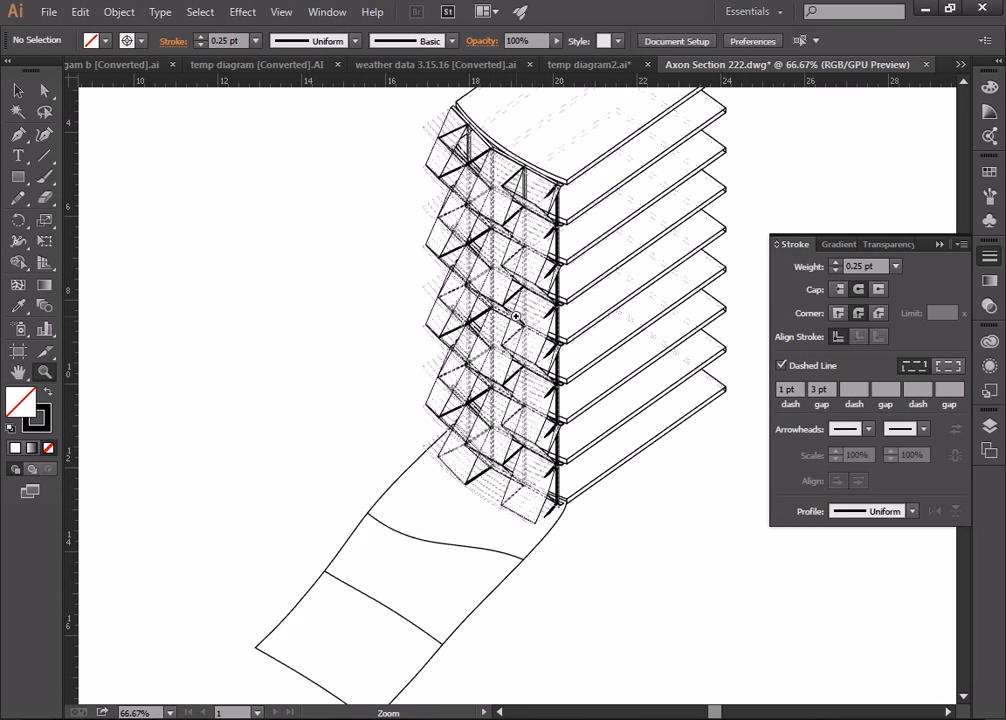
{"action": "scroll", "coordinate": [512, 328], "scroll_direction": "up", "scroll_amount": 2}
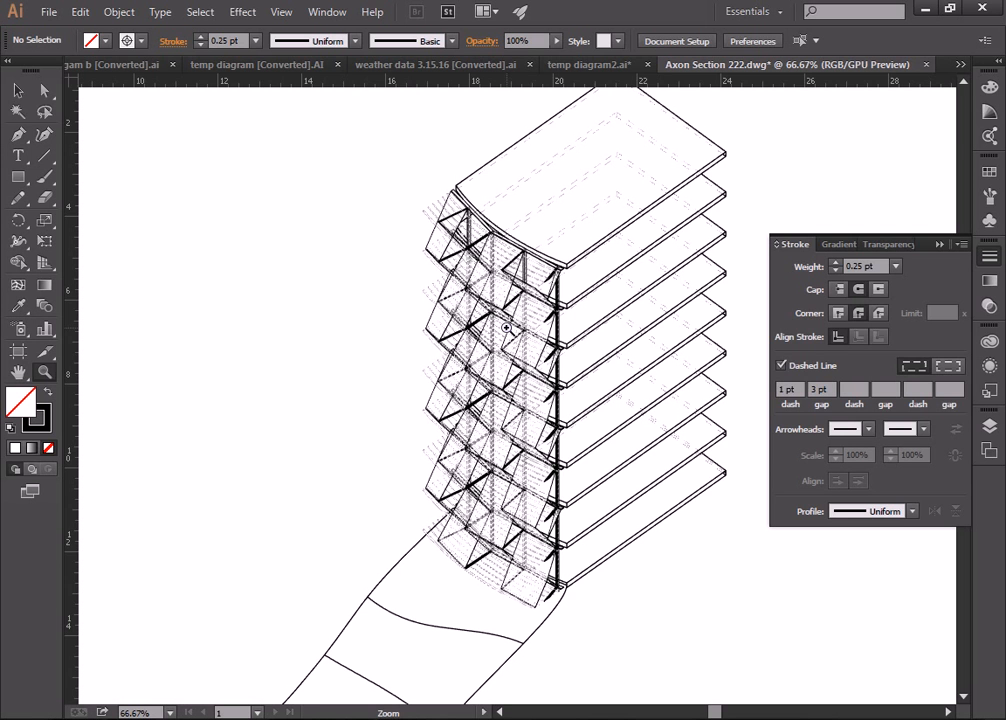
{"action": "scroll", "coordinate": [415, 345], "scroll_direction": "down", "scroll_amount": 3}
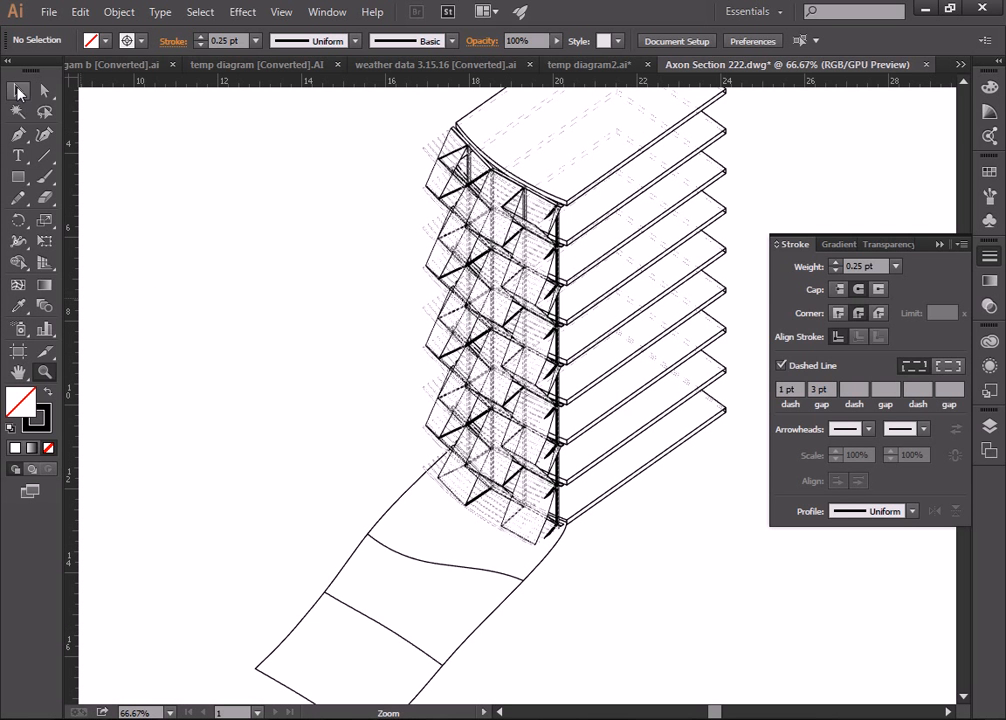
{"action": "left_click", "coordinate": [18, 92]}
{"action": "left_click", "coordinate": [45, 371]}
{"action": "left_click", "coordinate": [380, 340], "text": "alt"}
{"action": "left_click", "coordinate": [485, 378], "text": "alt"}
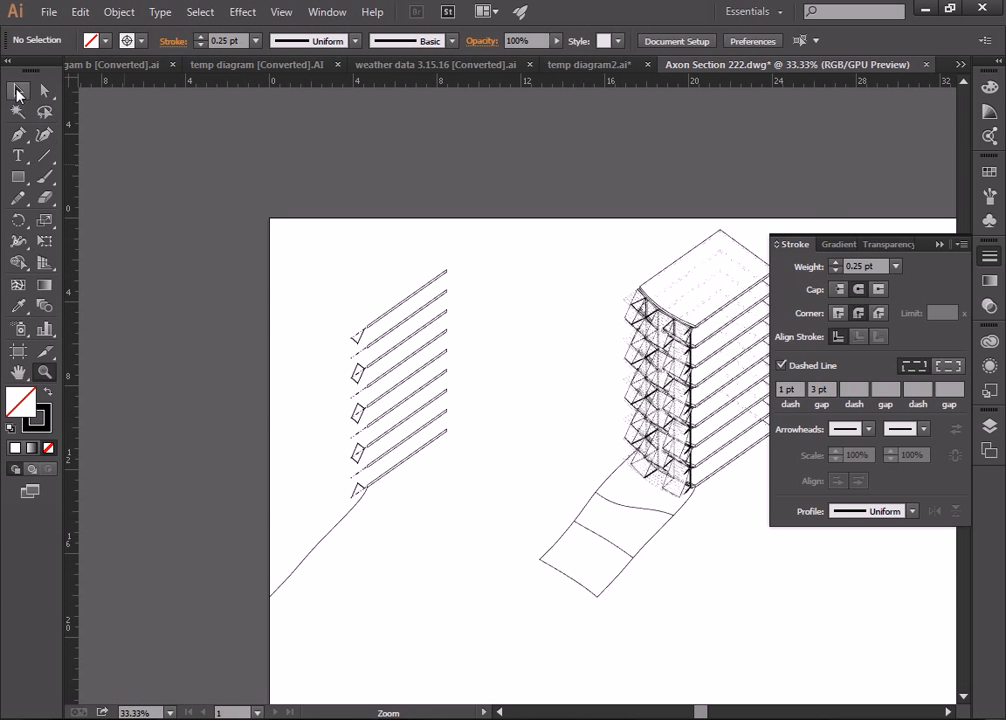
{"action": "left_click", "coordinate": [18, 92]}
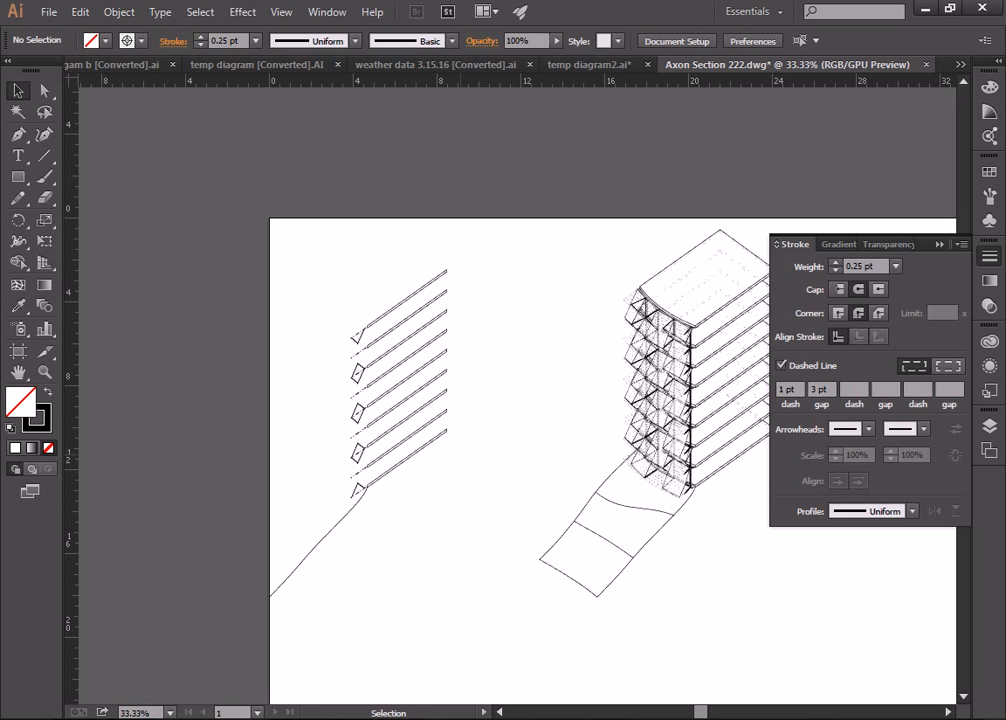
{"action": "mouse_move", "coordinate": [348, 698]}
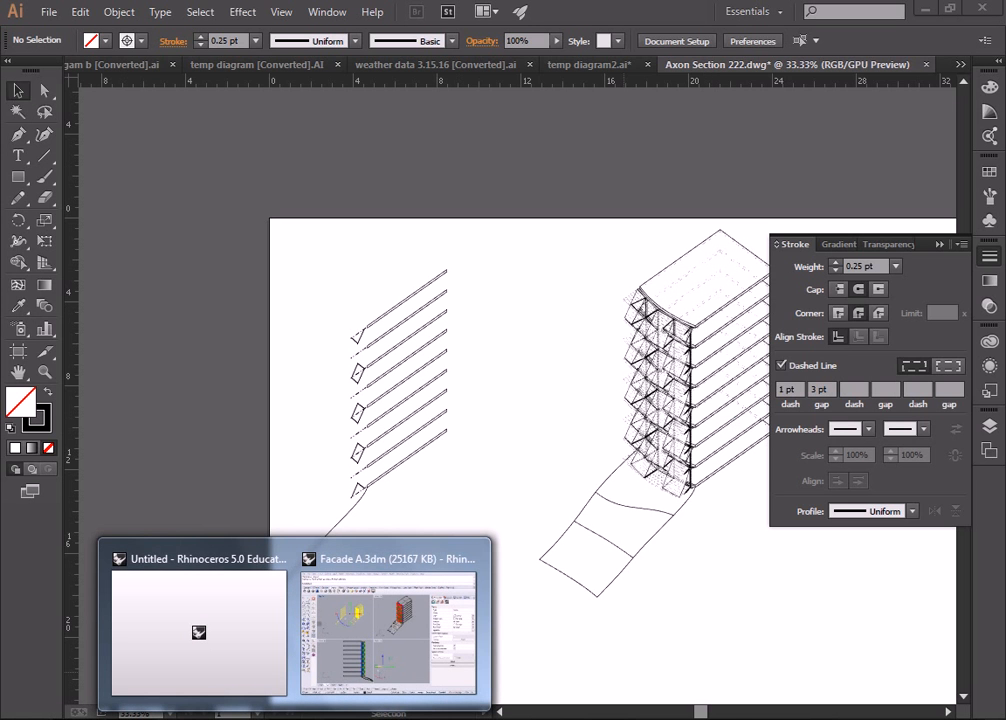